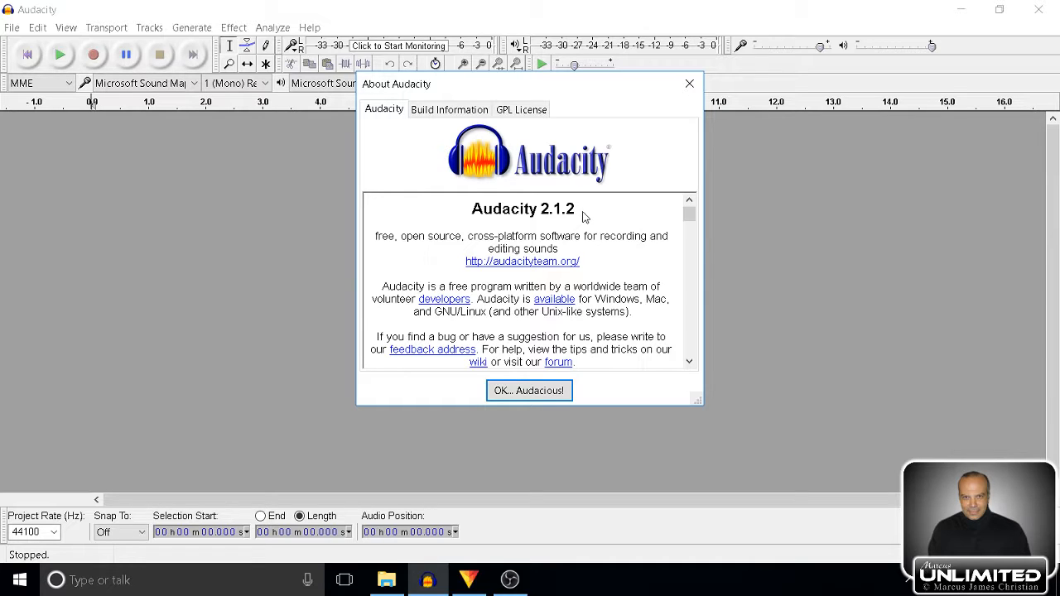
# Close the About window and open the Libraries page of the preferences to view the MP3 and FFmpeg library versions.
pyautogui.click(555, 392)
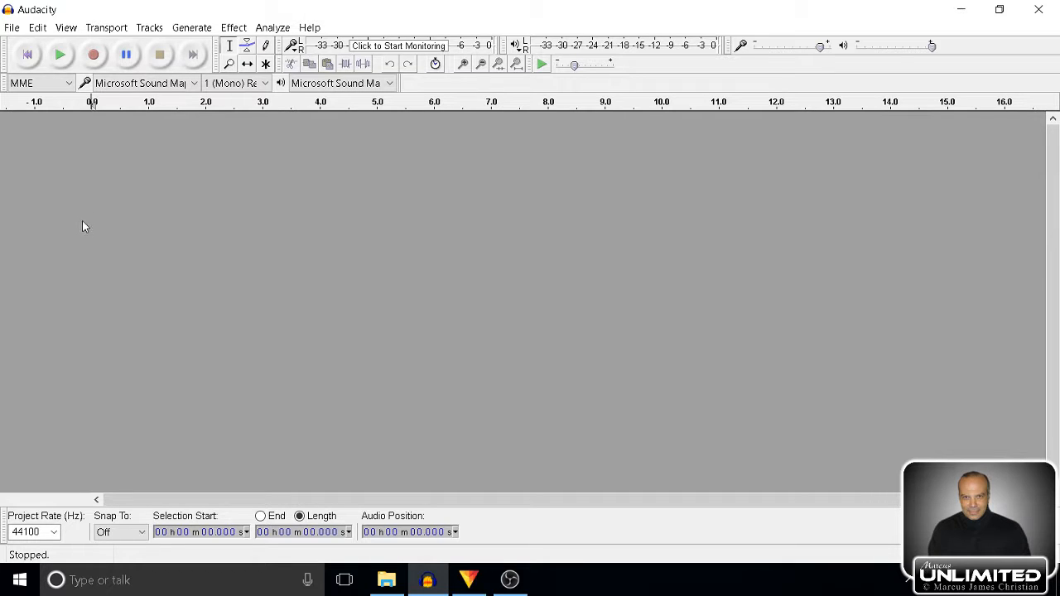
pyautogui.click(10, 27)
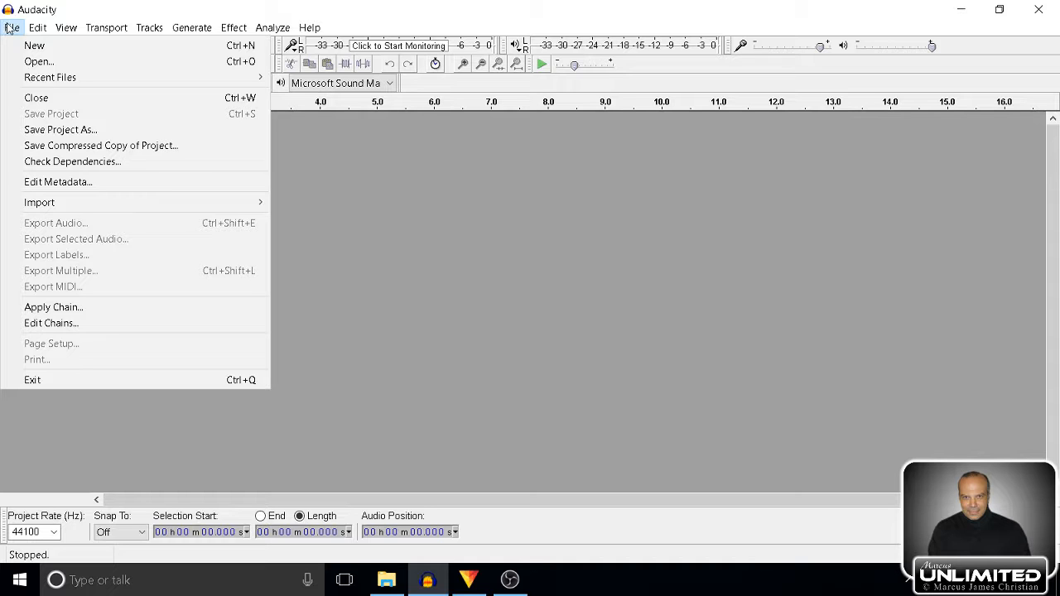
pyautogui.moveTo(32, 30)
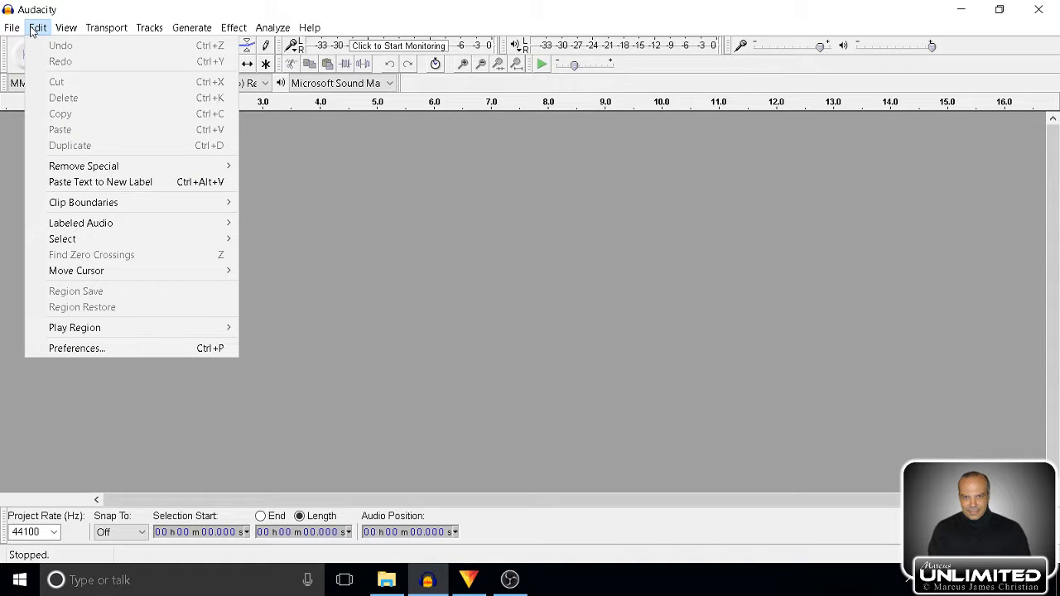
pyautogui.click(46, 349)
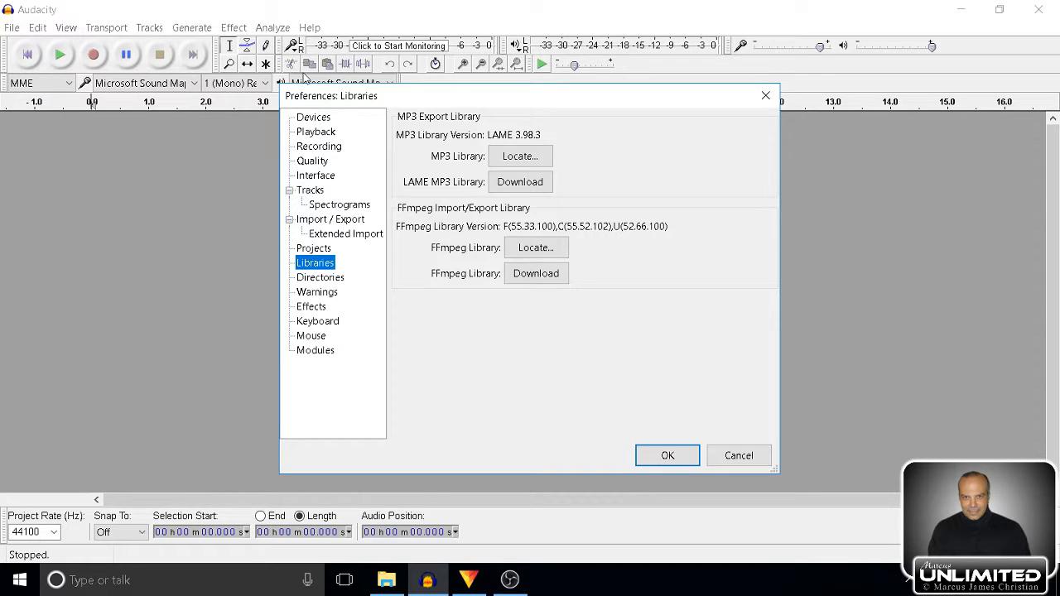
pyautogui.click(314, 117)
pyautogui.click(315, 131)
pyautogui.click(318, 146)
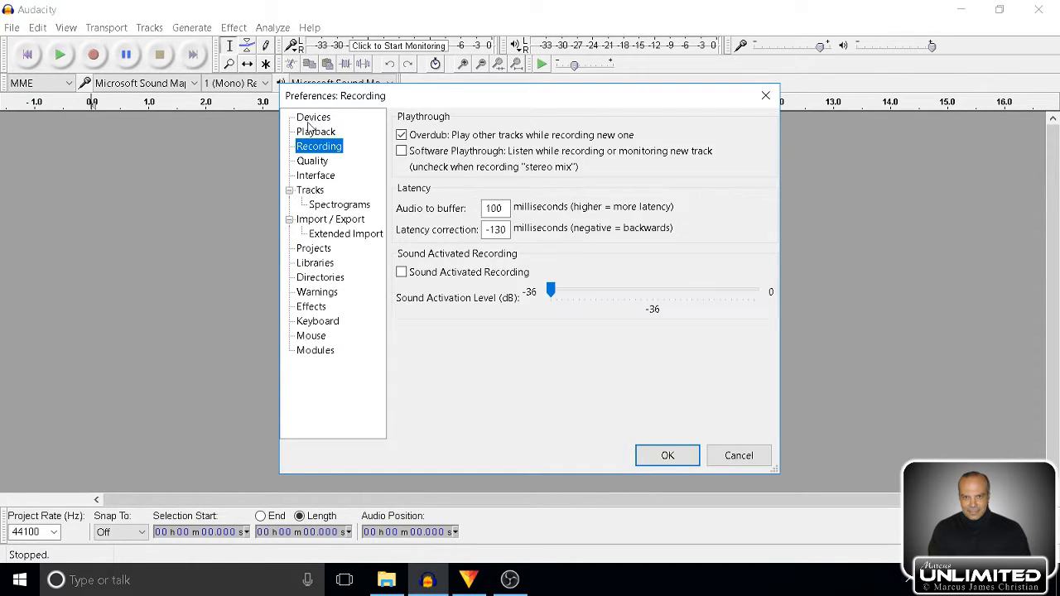
pyautogui.click(317, 264)
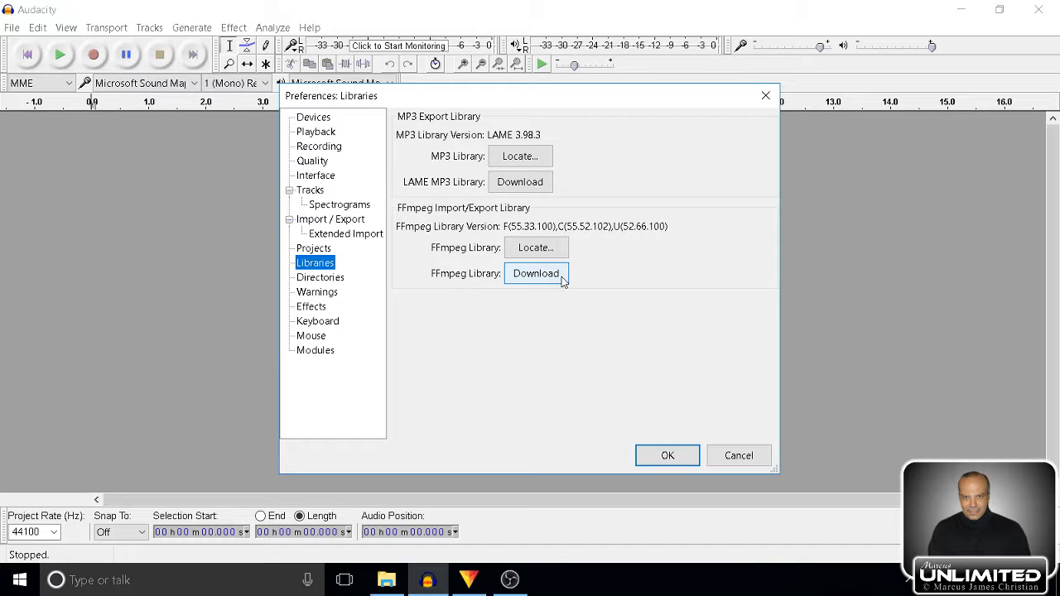
# Read the online Windows instructions for downloading and installing the FFmpeg Import/Export Library, and return to the library preferences.
pyautogui.click(562, 277)
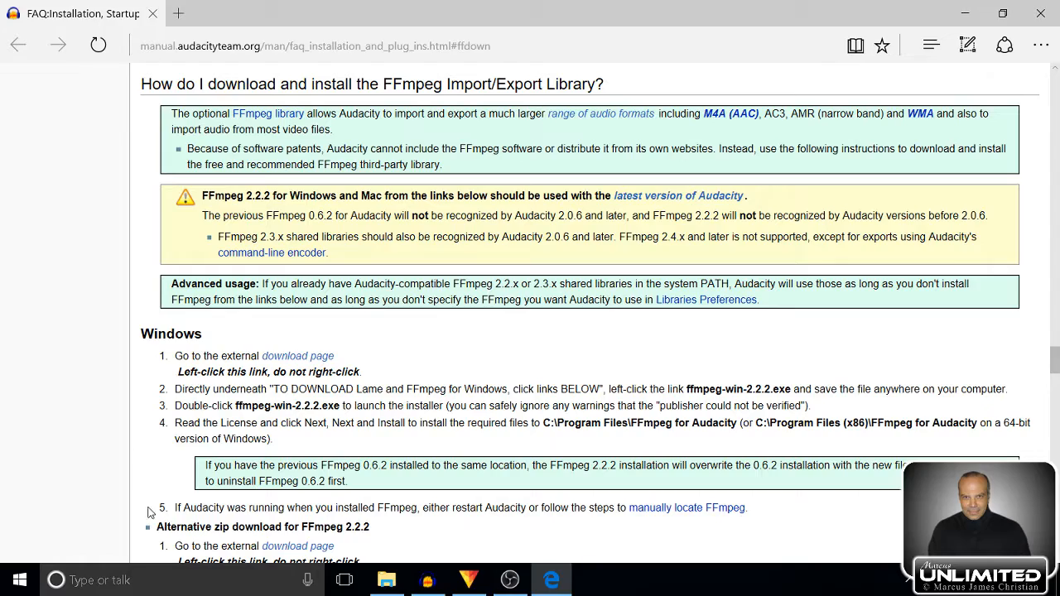
pyautogui.scroll(-3, 116, 416)
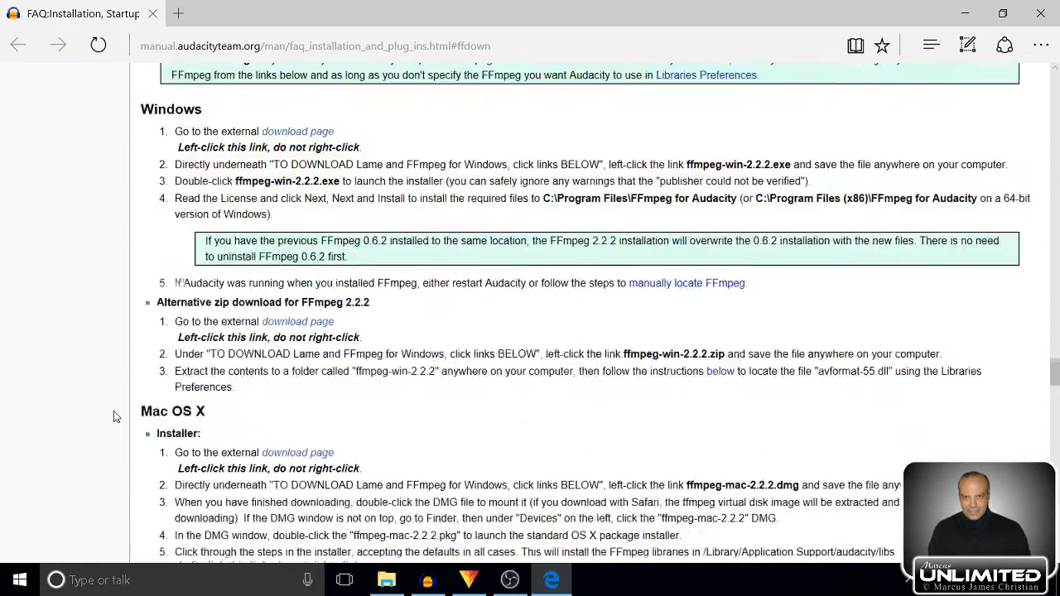
pyautogui.scroll(3, 114, 411)
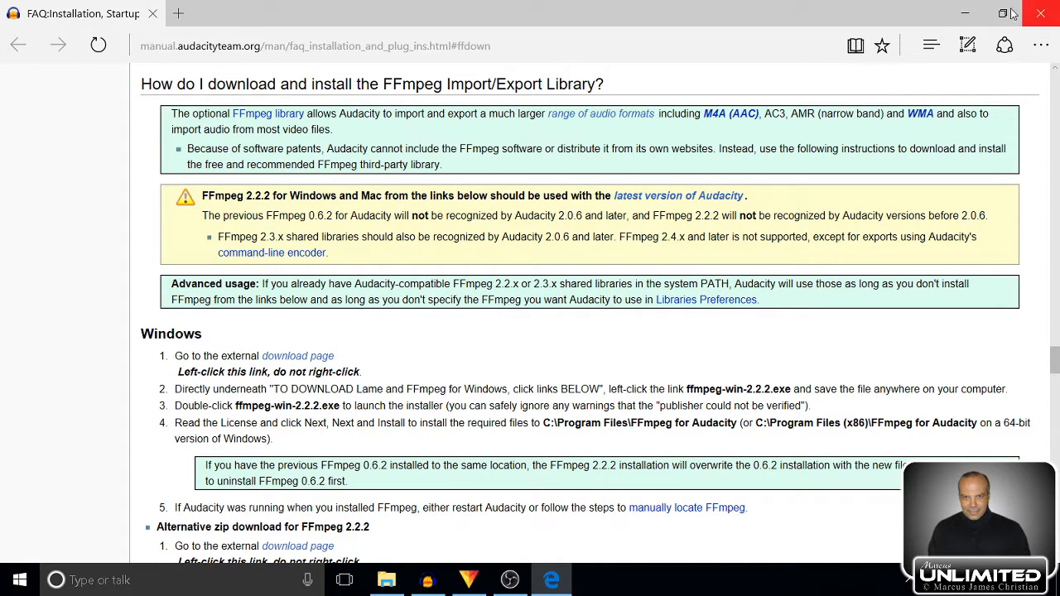
pyautogui.click(1042, 12)
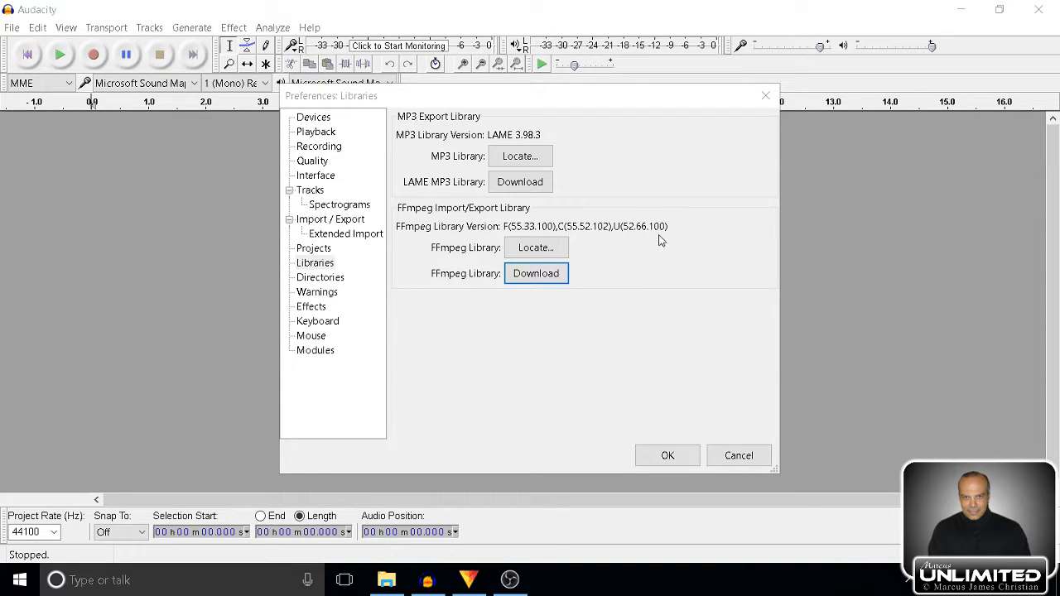
pyautogui.click(615, 274)
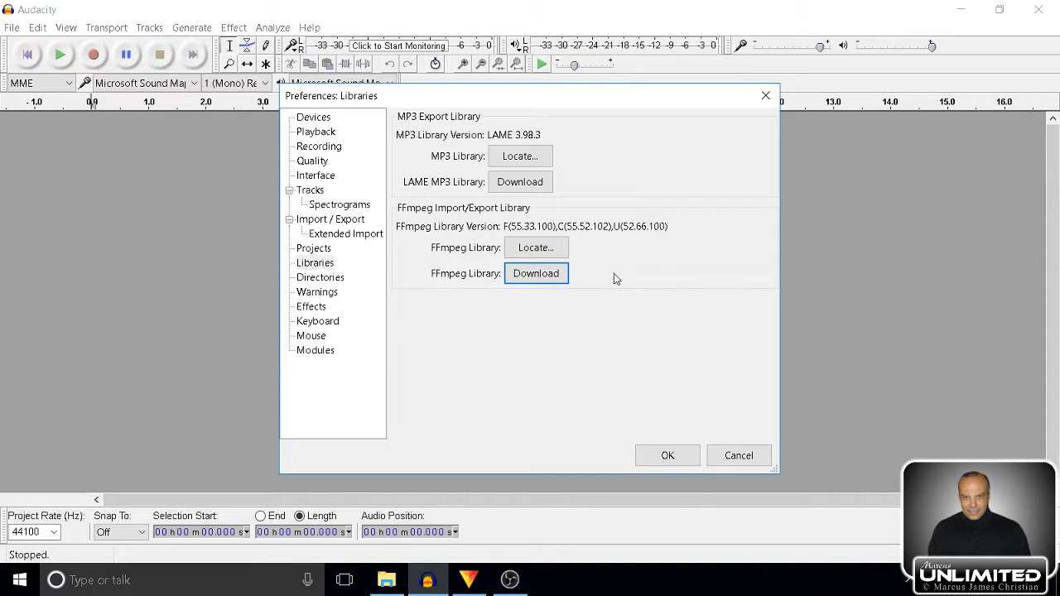
# Check whether the FFmpeg library is detected, decline locating it manually, and close the preferences without changes.
pyautogui.click(562, 250)
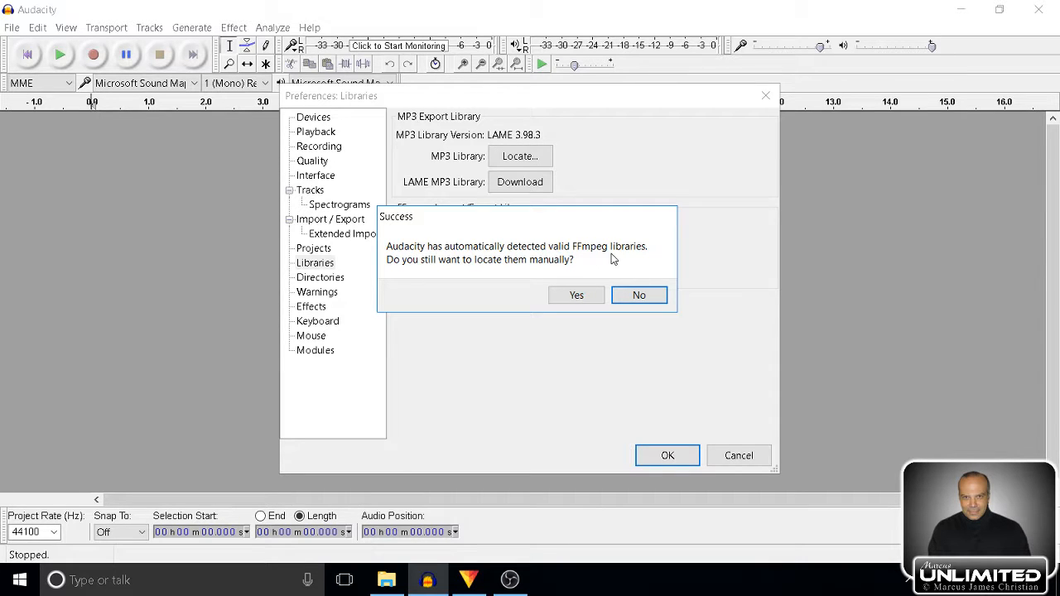
pyautogui.click(653, 297)
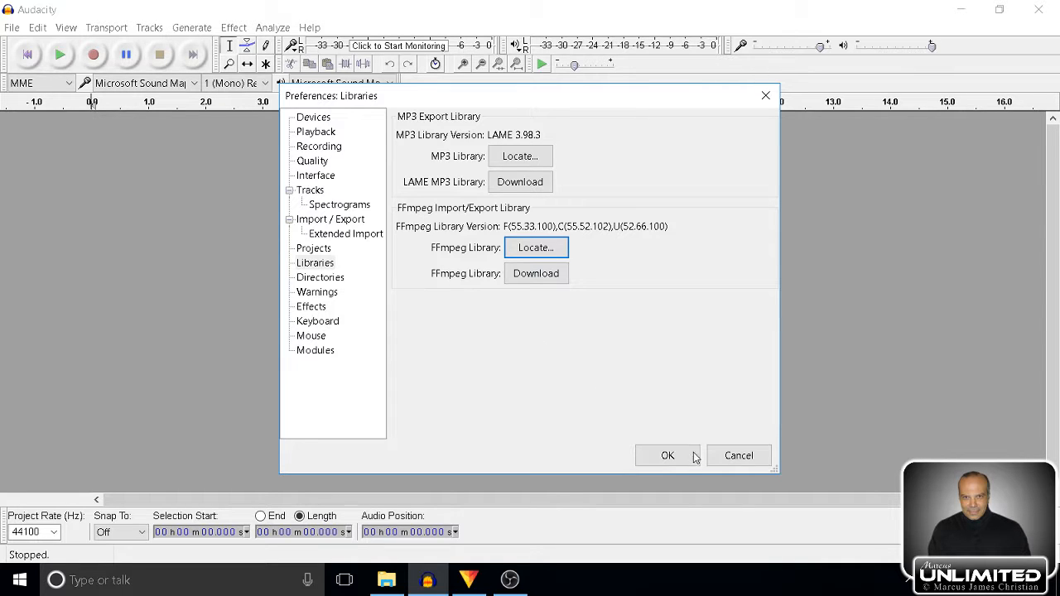
pyautogui.click(729, 457)
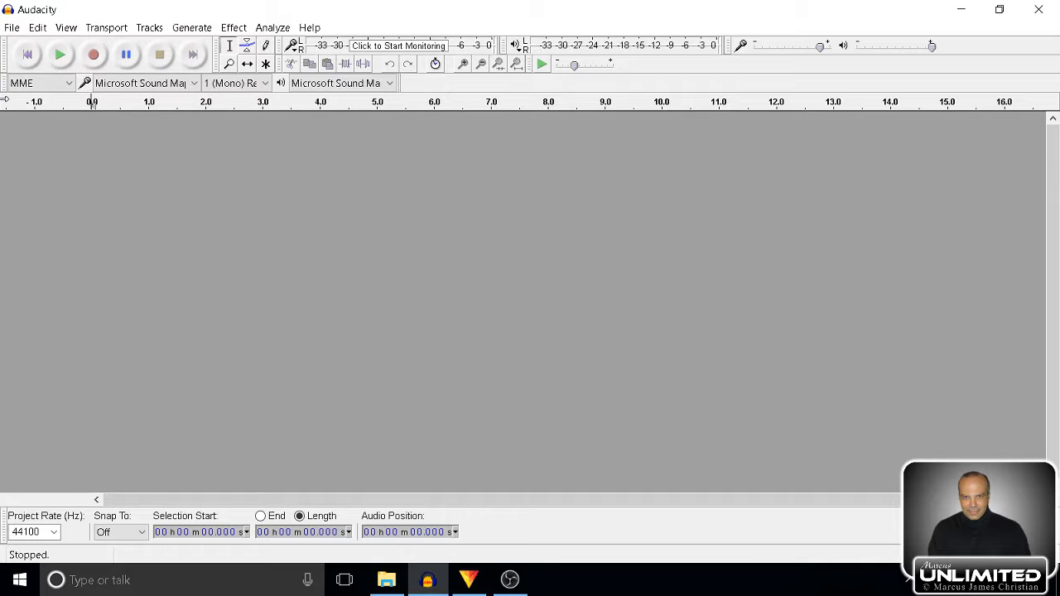
# Import the audio of the SquareWaveTutorial_v2 video from the Videos folder.
pyautogui.click(17, 28)
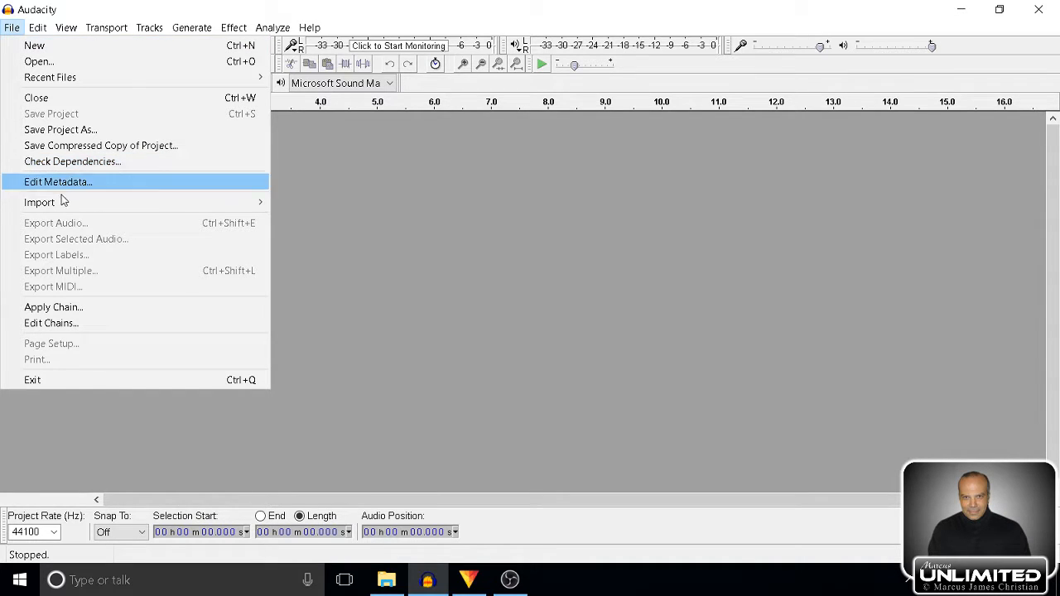
pyautogui.moveTo(79, 205)
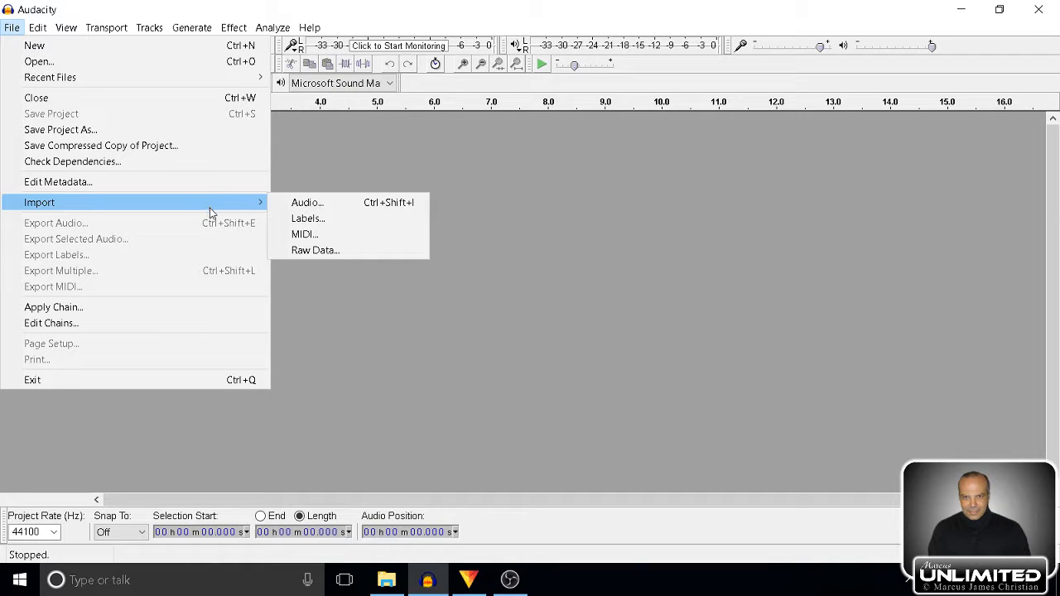
pyautogui.moveTo(212, 209)
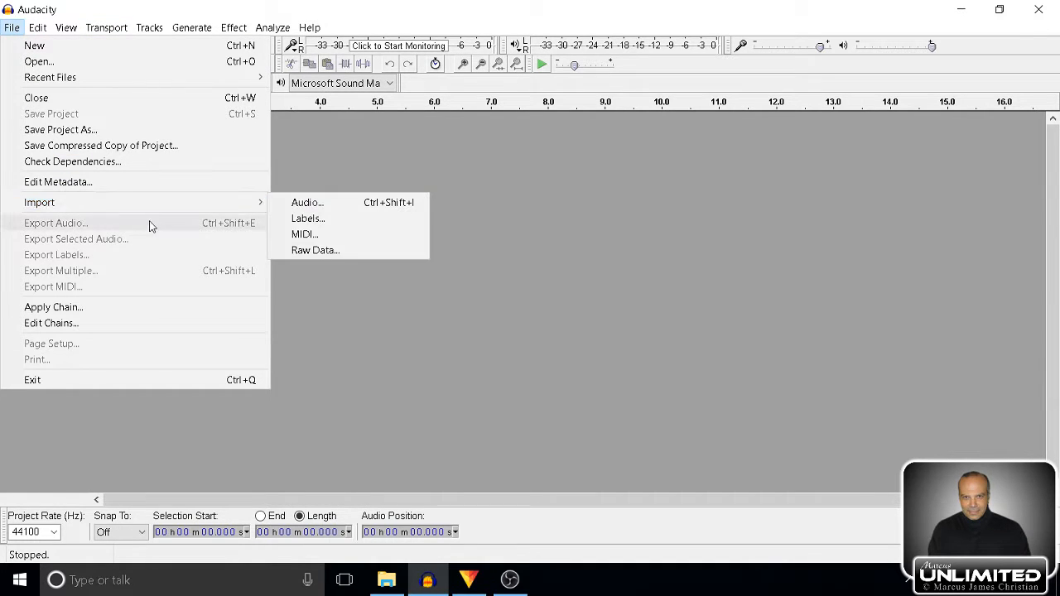
pyautogui.moveTo(227, 205)
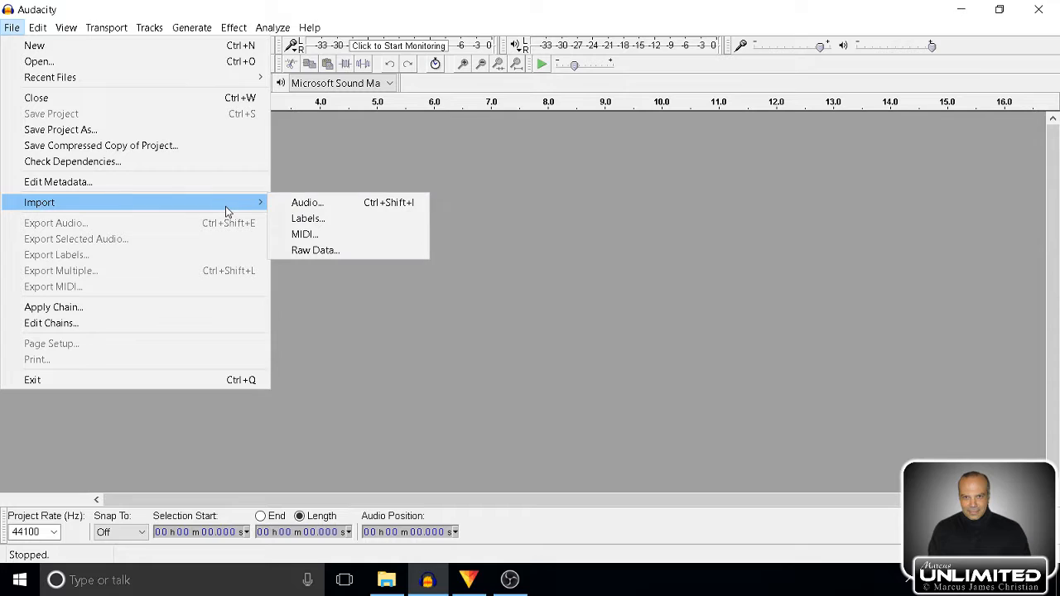
pyautogui.click(343, 207)
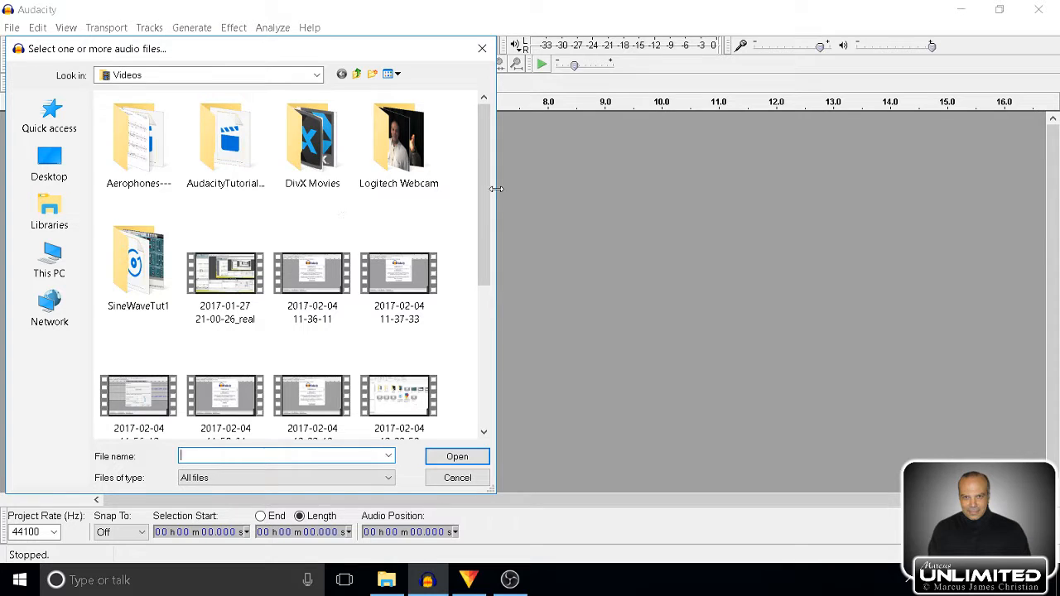
pyautogui.scroll(-3, 470, 273)
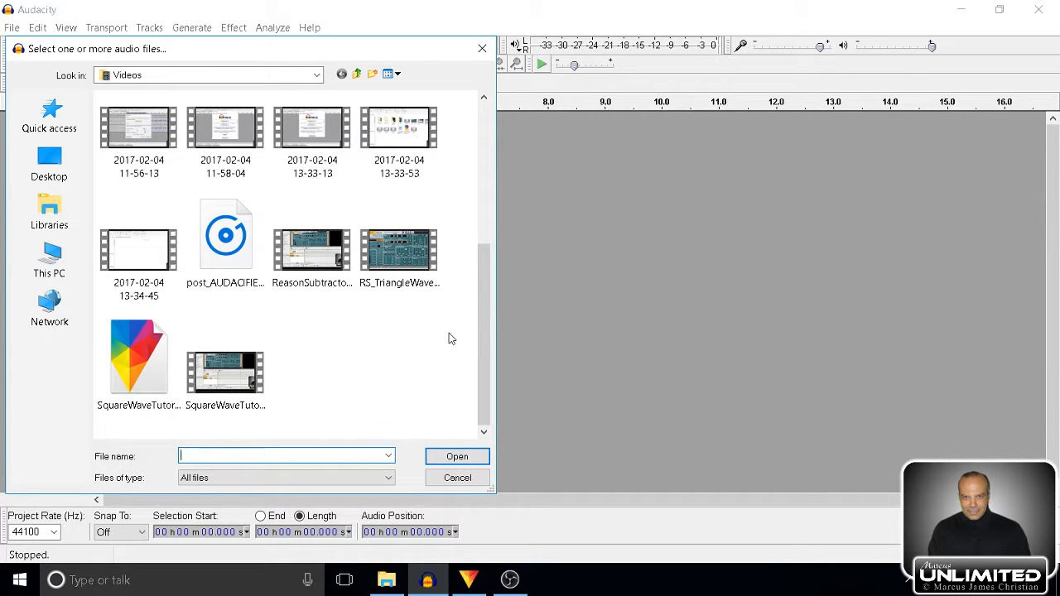
pyautogui.click(222, 383)
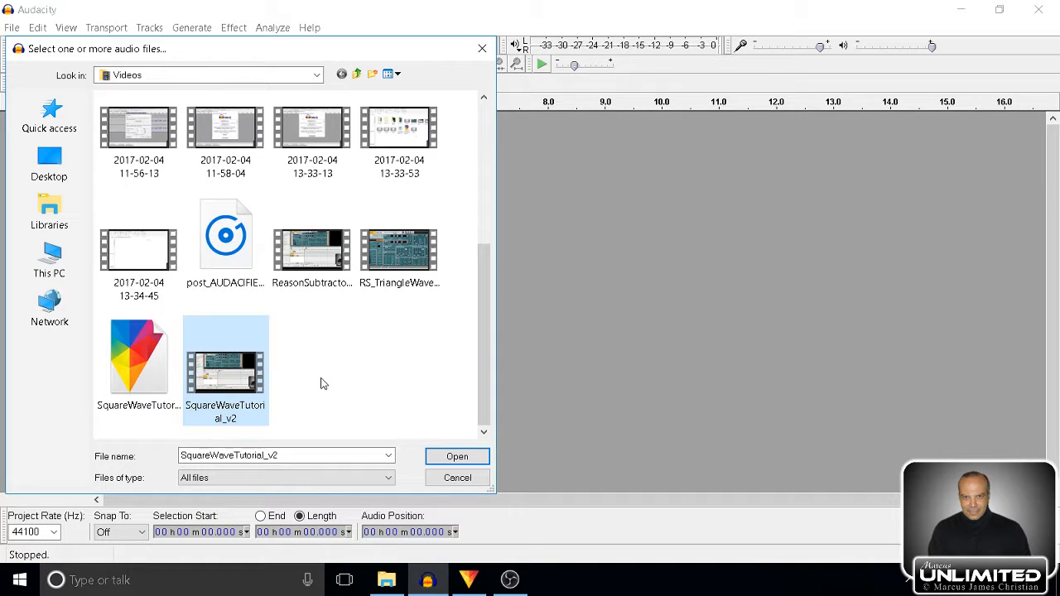
pyautogui.click(457, 457)
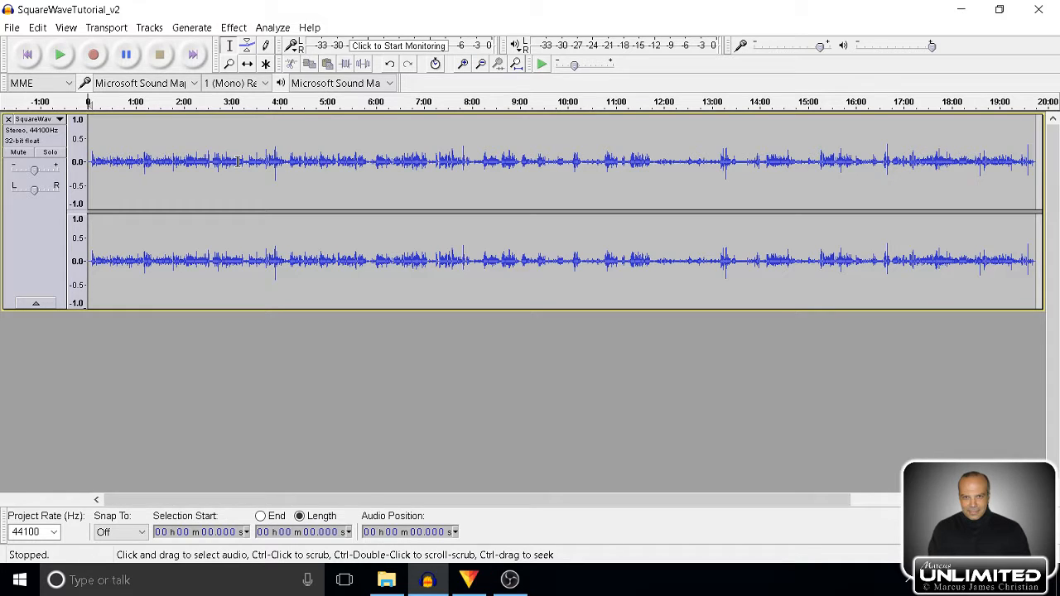
# Duplicate the entire imported stereo track onto a second track.
pyautogui.click(30, 234)
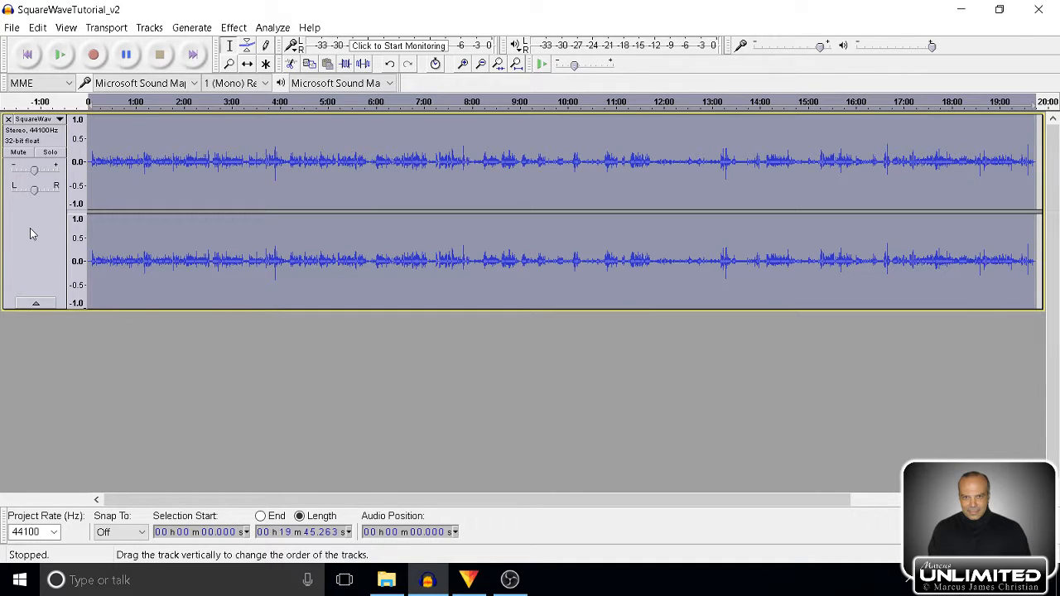
pyautogui.hotkey('ctrl', 'd')
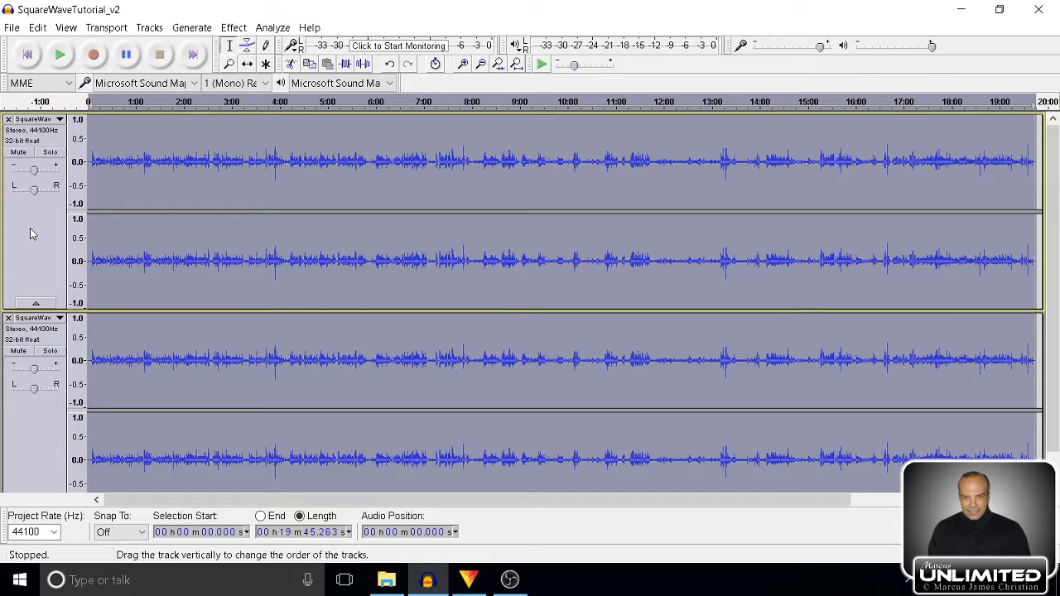
# Silence the original track with Mute and minimum gain, and shrink its display height to about half.
pyautogui.click(18, 152)
pyautogui.moveTo(34, 169); pyautogui.dragTo(2, 174)
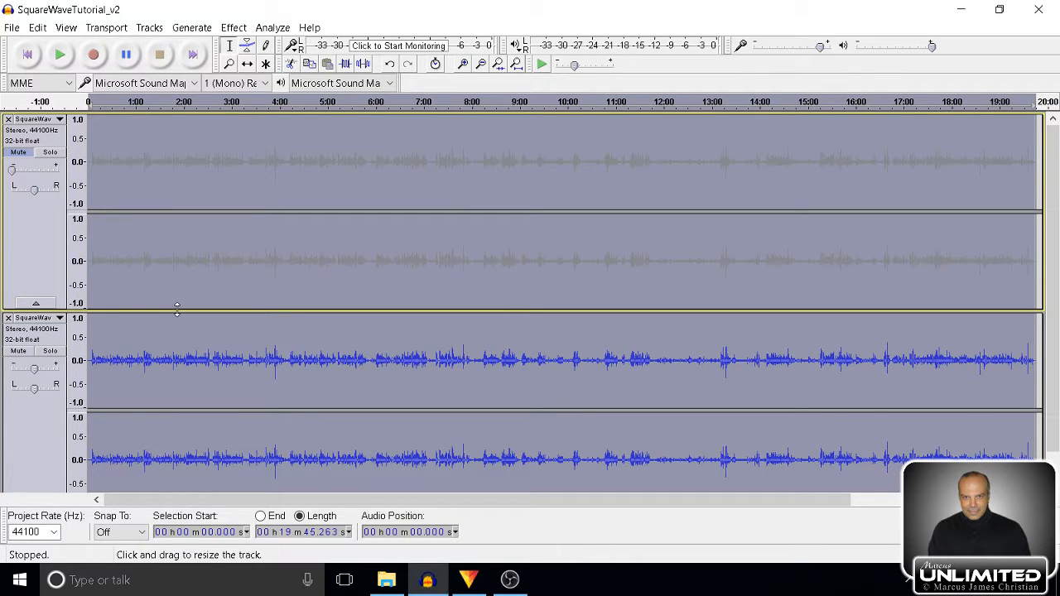
pyautogui.moveTo(177, 309); pyautogui.dragTo(171, 252)
pyautogui.moveTo(166, 213); pyautogui.dragTo(166, 212)
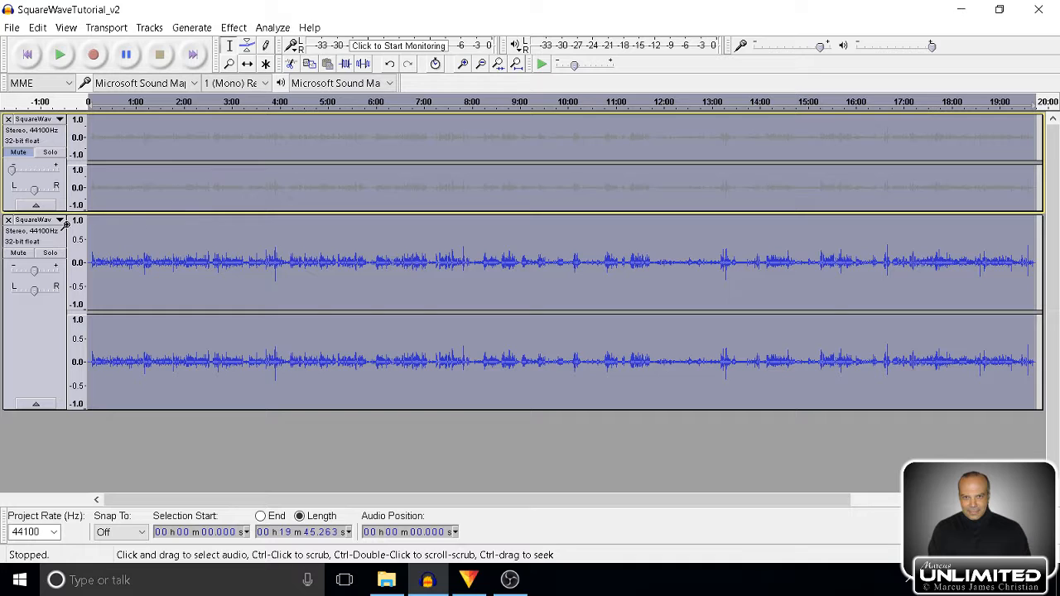
# Normalize the whole duplicate track to a maximum amplitude of 0.0 dB with DC offset removal enabled.
pyautogui.click(32, 241)
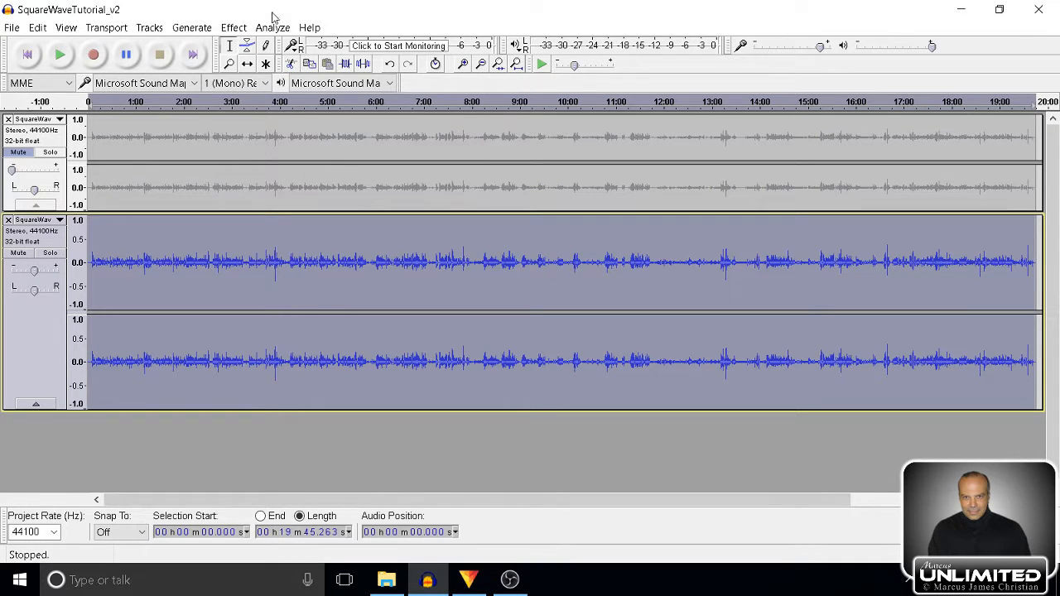
pyautogui.click(237, 29)
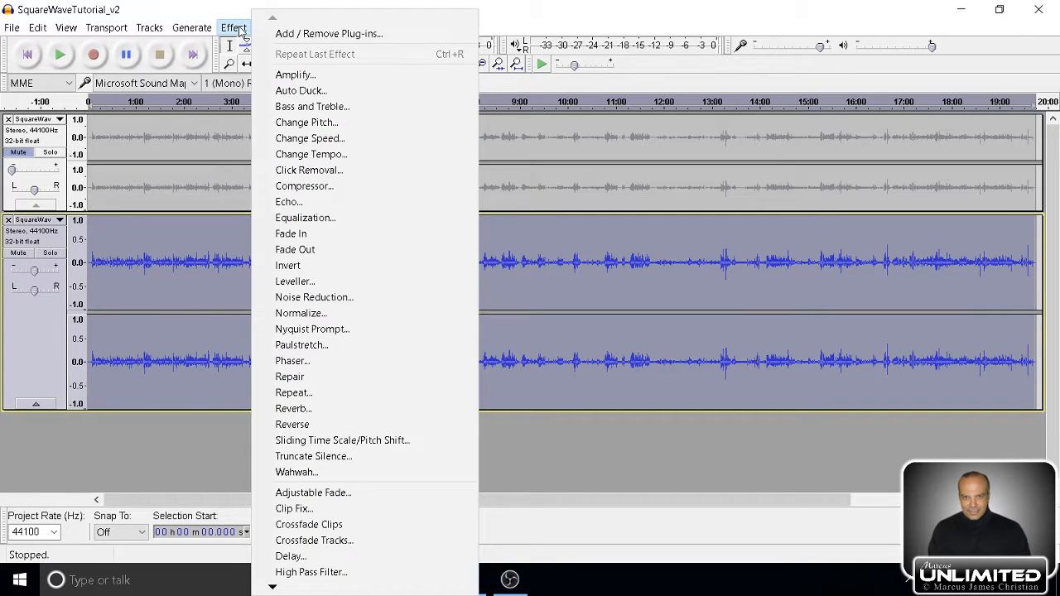
pyautogui.click(292, 315)
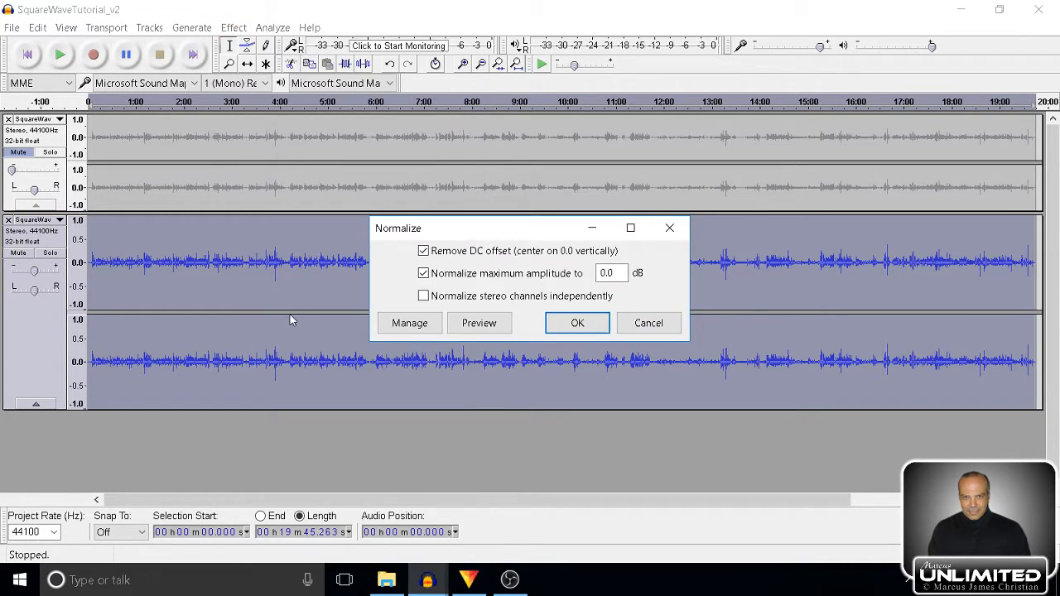
pyautogui.click(571, 322)
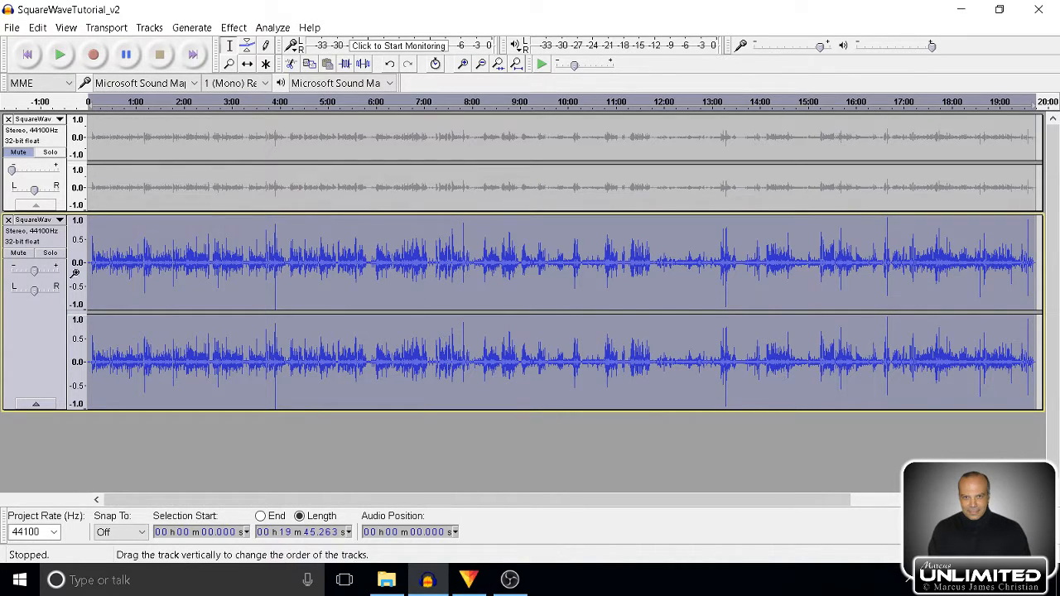
# Play the normalized duplicate track from the start for a few seconds and stop playback.
pyautogui.click(28, 54)
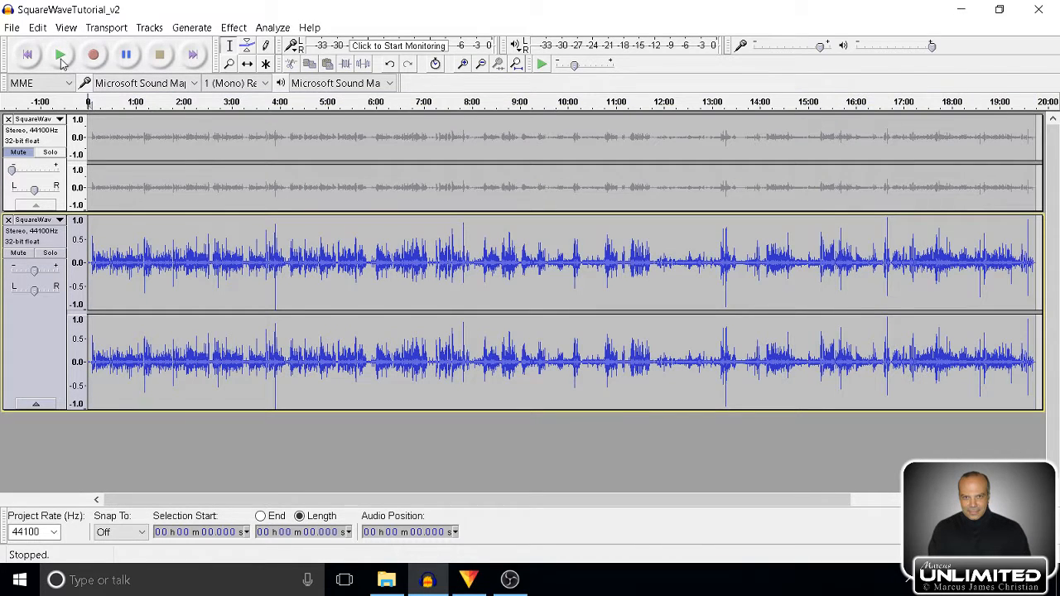
pyautogui.click(61, 56)
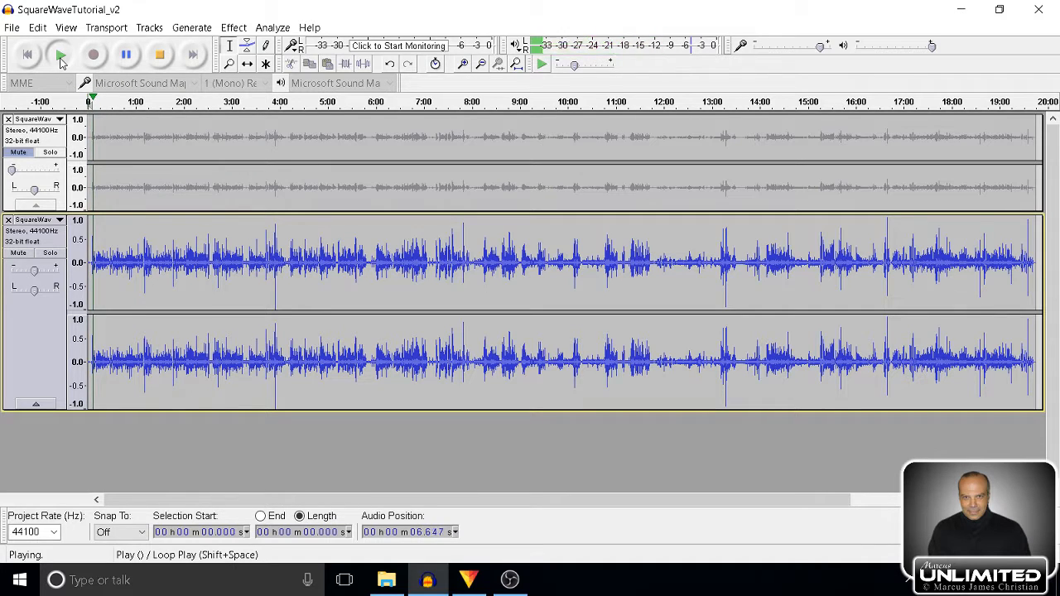
pyautogui.click(162, 56)
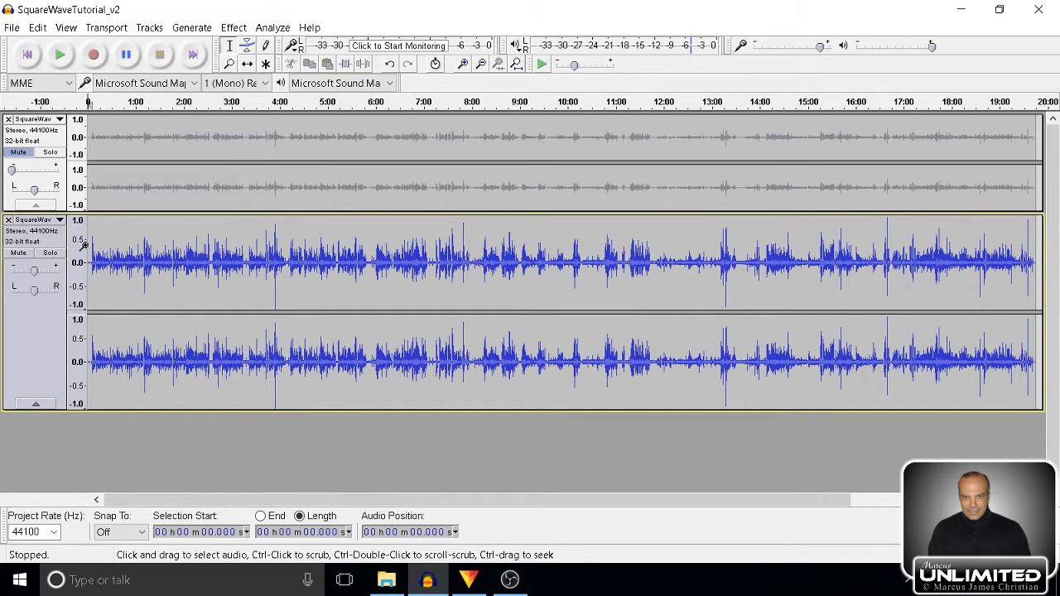
# Unmute the original track and return its gain to the middle setting.
pyautogui.click(18, 153)
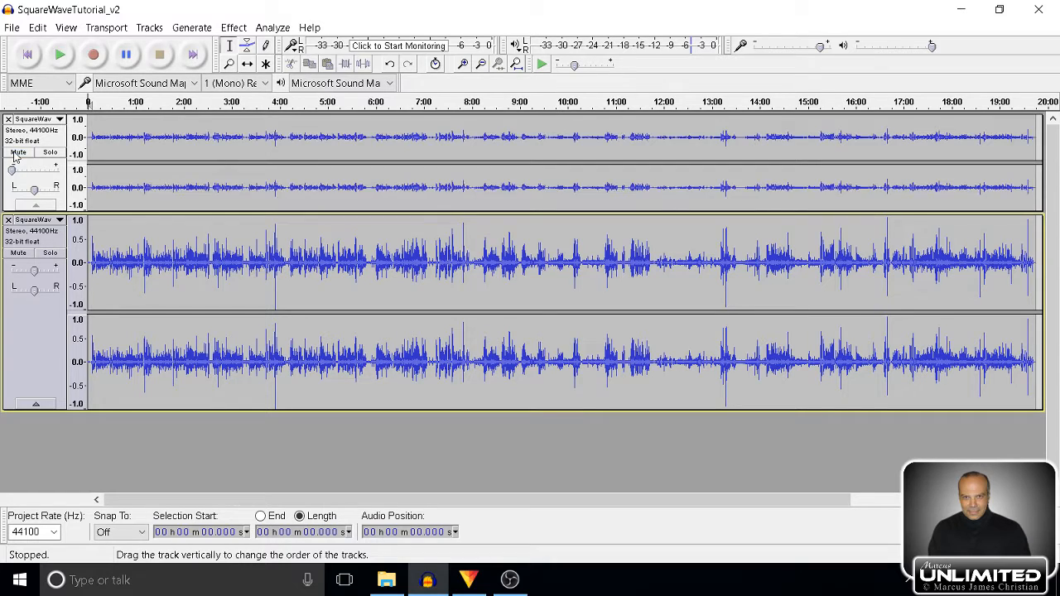
pyautogui.moveTo(35, 182); pyautogui.dragTo(62, 187)
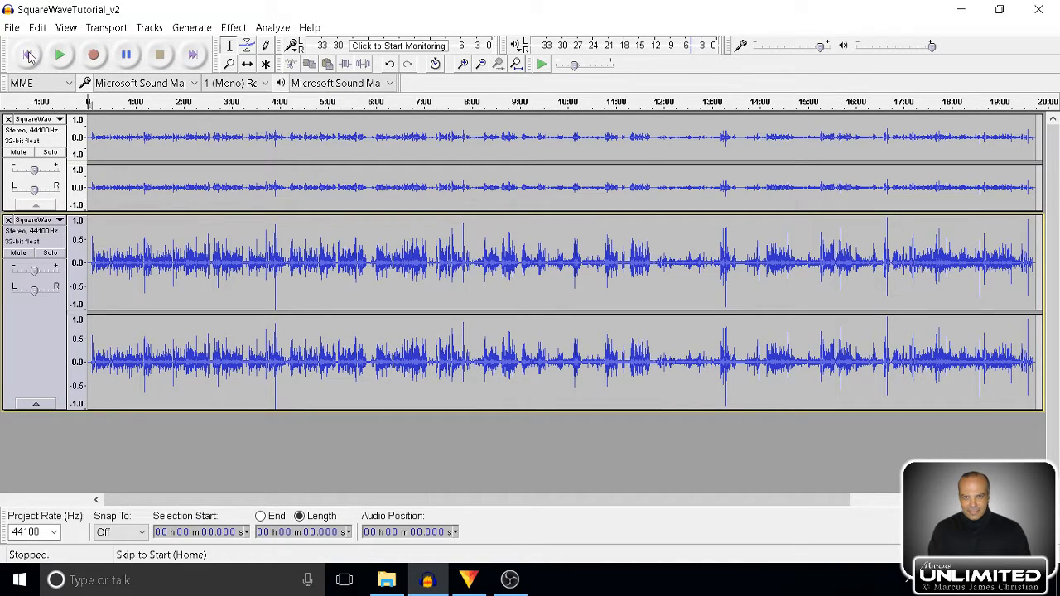
# Play from the start with the normalized duplicate muted to hear the original track, and pause after about 8 seconds.
pyautogui.click(60, 56)
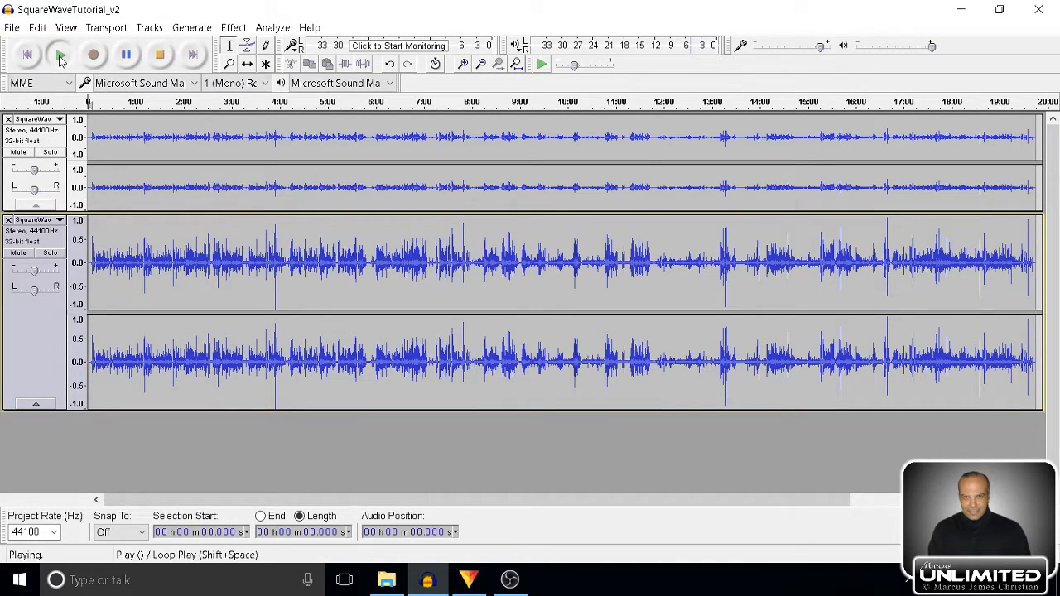
pyautogui.click(19, 253)
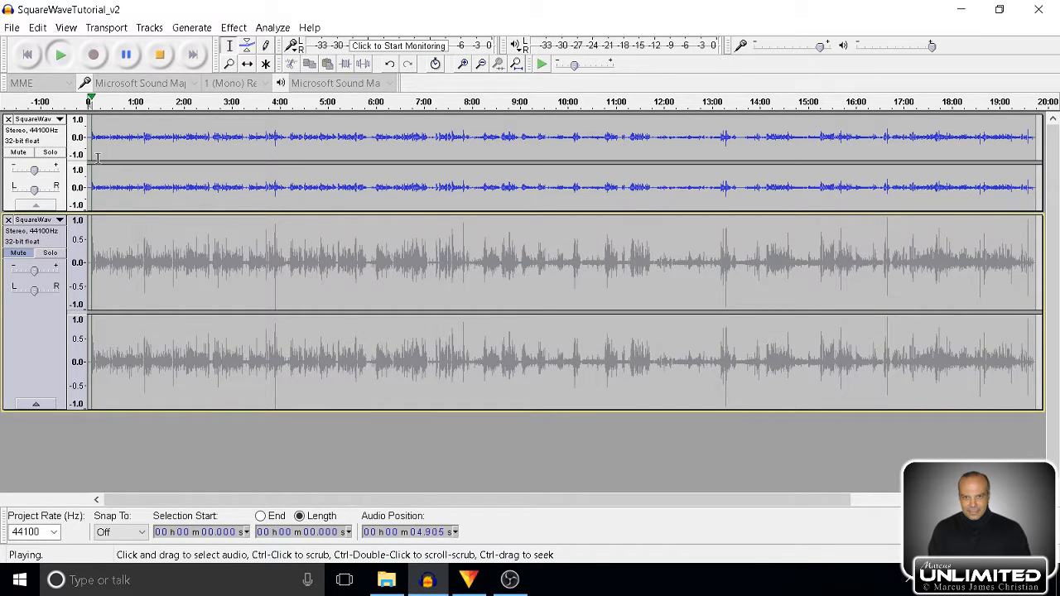
pyautogui.click(127, 55)
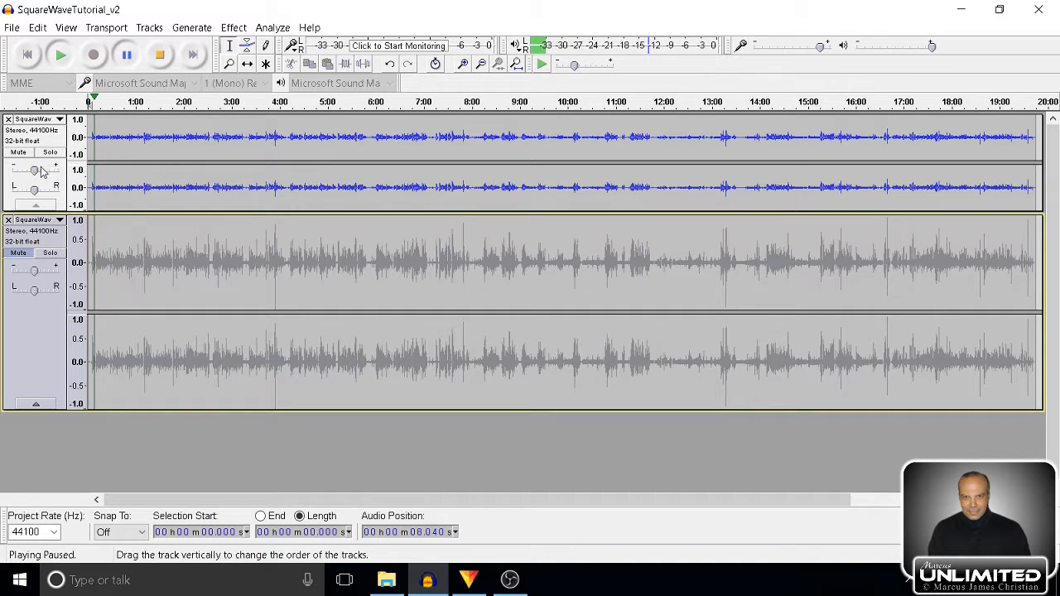
# Silence the original track with a gain of -36.0 dB and Mute, and unmute and select the duplicate track.
pyautogui.moveTo(35, 171); pyautogui.dragTo(3, 174)
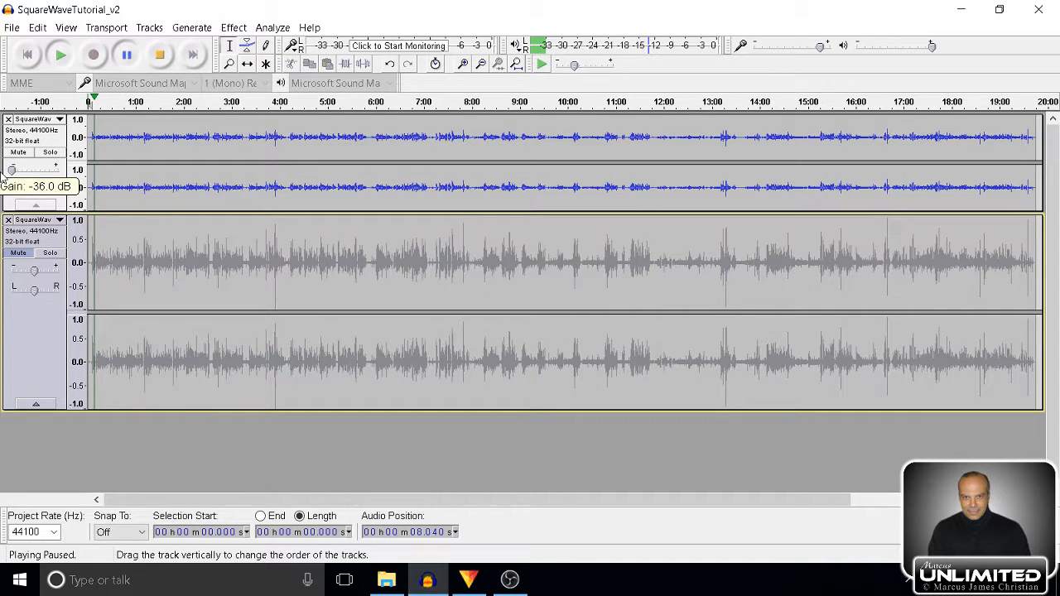
pyautogui.click(18, 153)
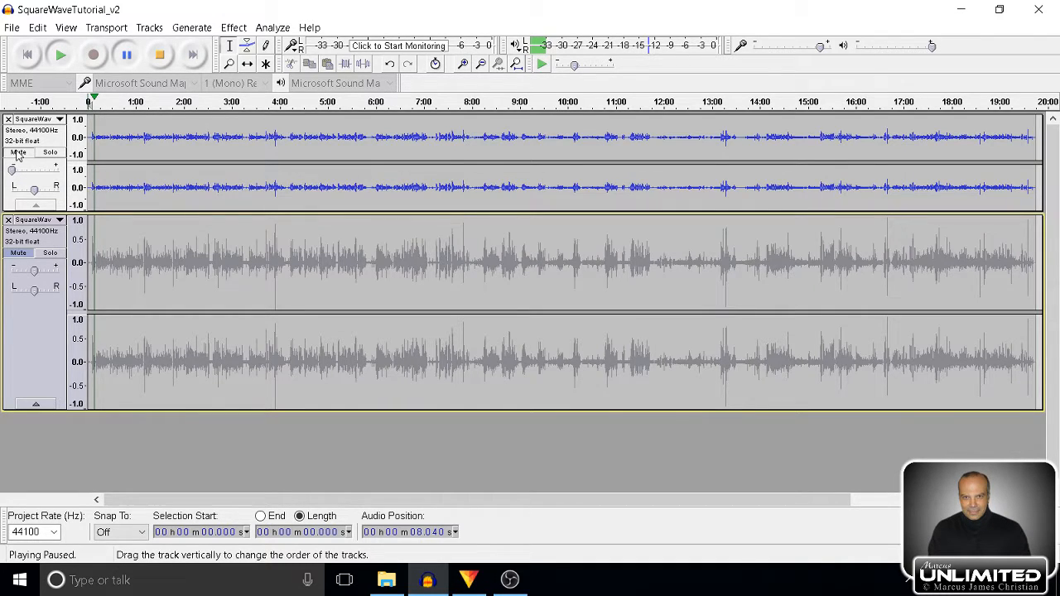
pyautogui.click(18, 253)
pyautogui.click(31, 353)
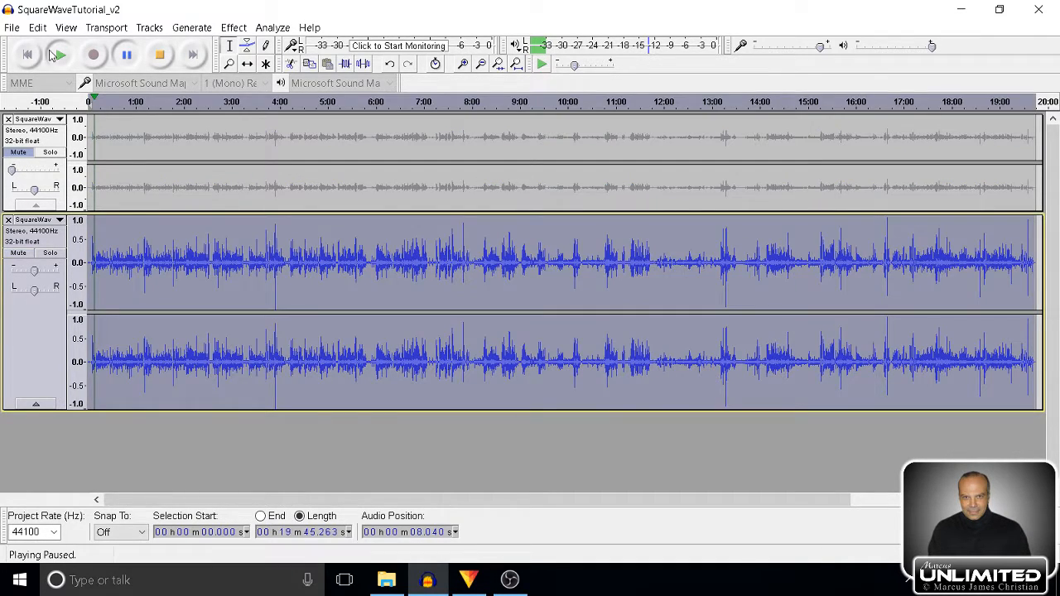
# Stop playback, return to the project start, and lower the duplicate track's gain slightly to about -3 dB.
pyautogui.click(160, 54)
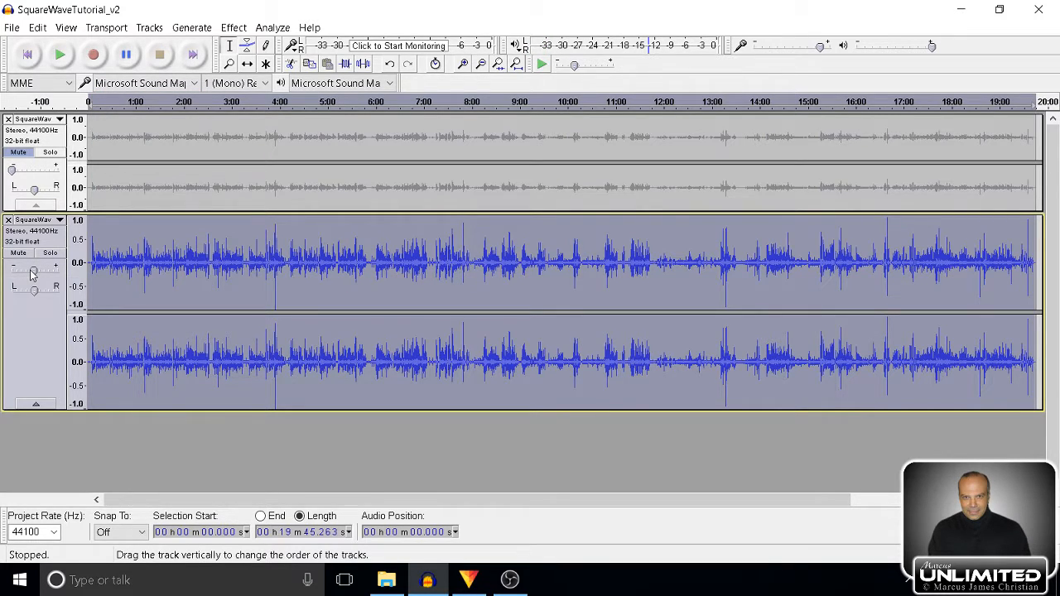
pyautogui.click(27, 54)
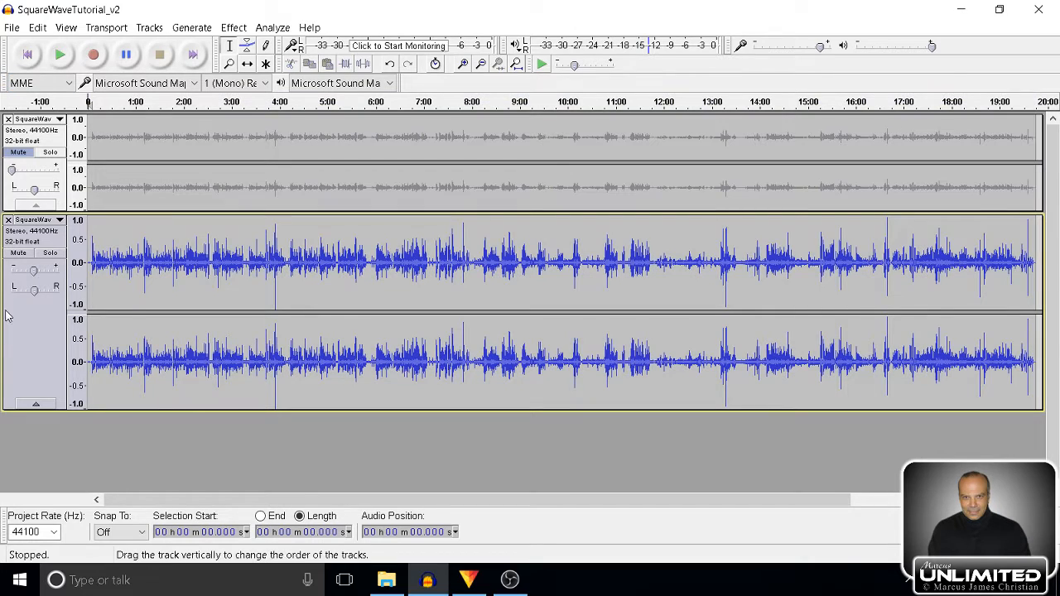
pyautogui.moveTo(34, 274); pyautogui.dragTo(33, 279)
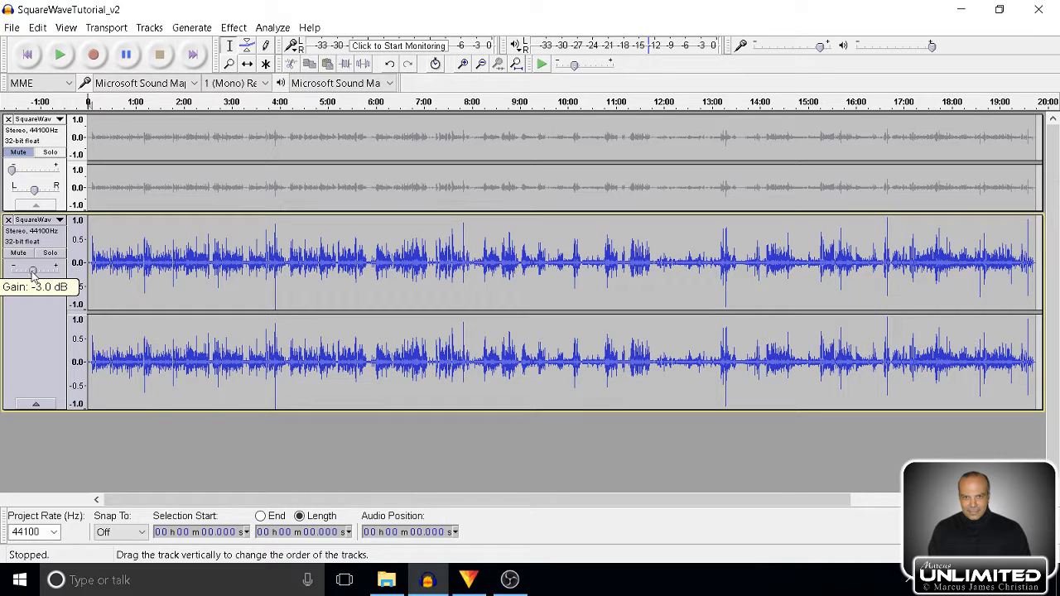
pyautogui.moveTo(33, 279); pyautogui.dragTo(33, 273)
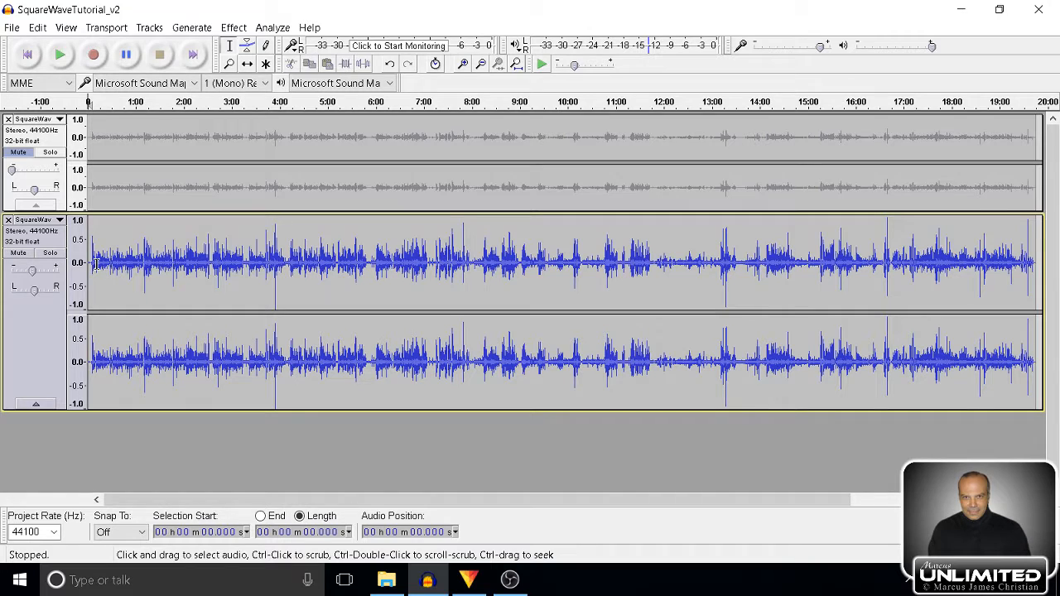
# Preview the Compressor effect on the whole duplicate track with a 4:1 ratio, and close it without applying.
pyautogui.click(47, 336)
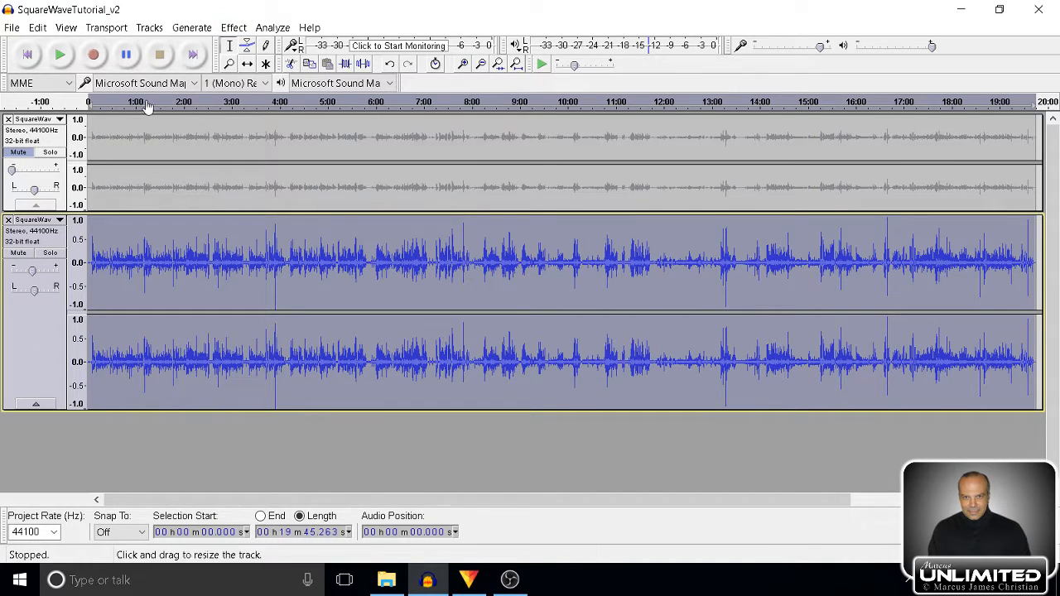
pyautogui.click(233, 27)
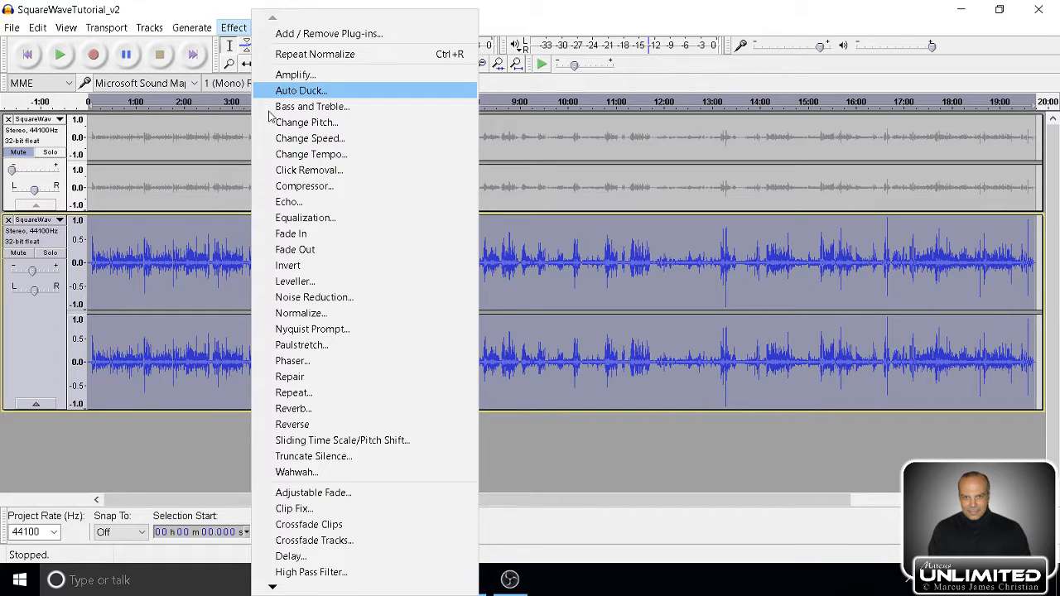
pyautogui.click(290, 183)
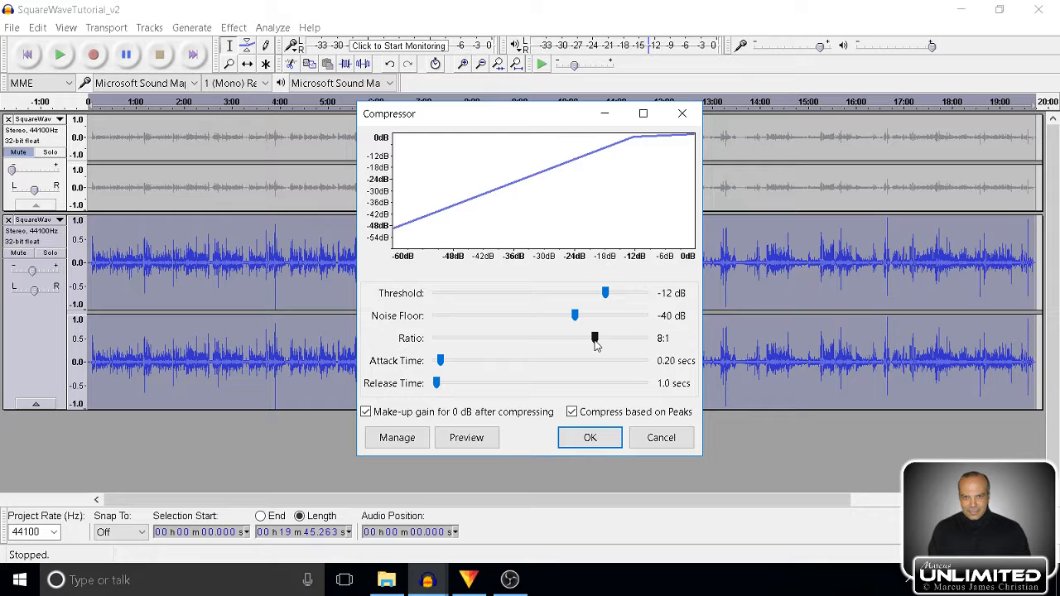
pyautogui.moveTo(594, 345); pyautogui.dragTo(501, 343)
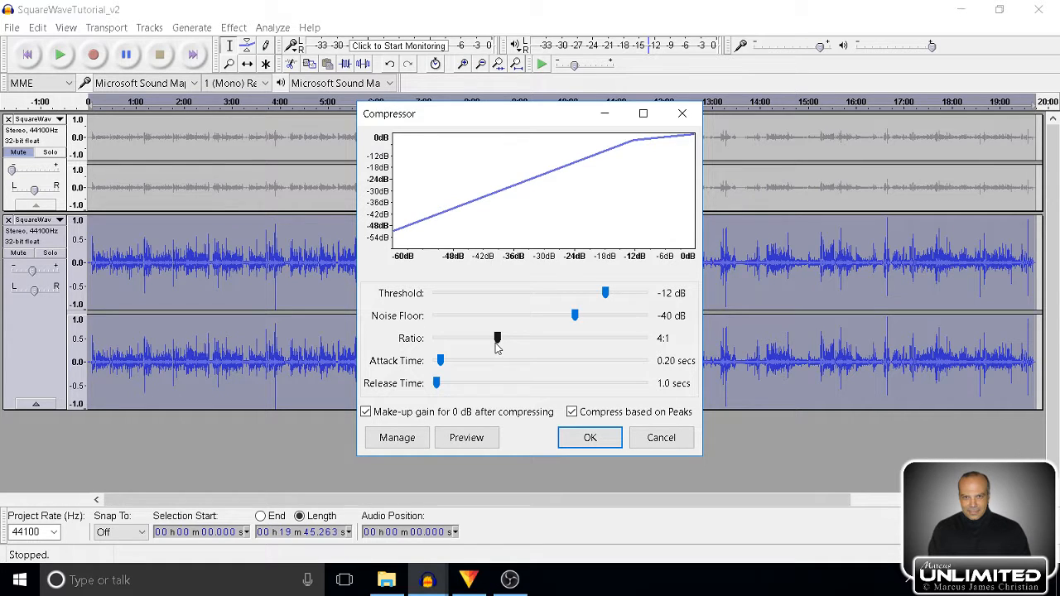
pyautogui.click(468, 442)
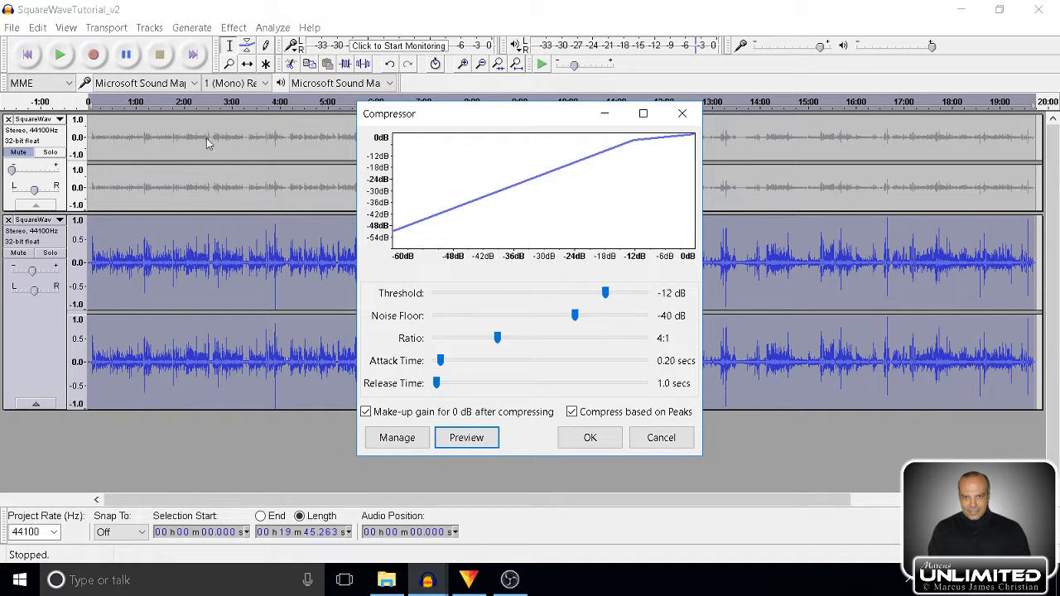
pyautogui.click(672, 438)
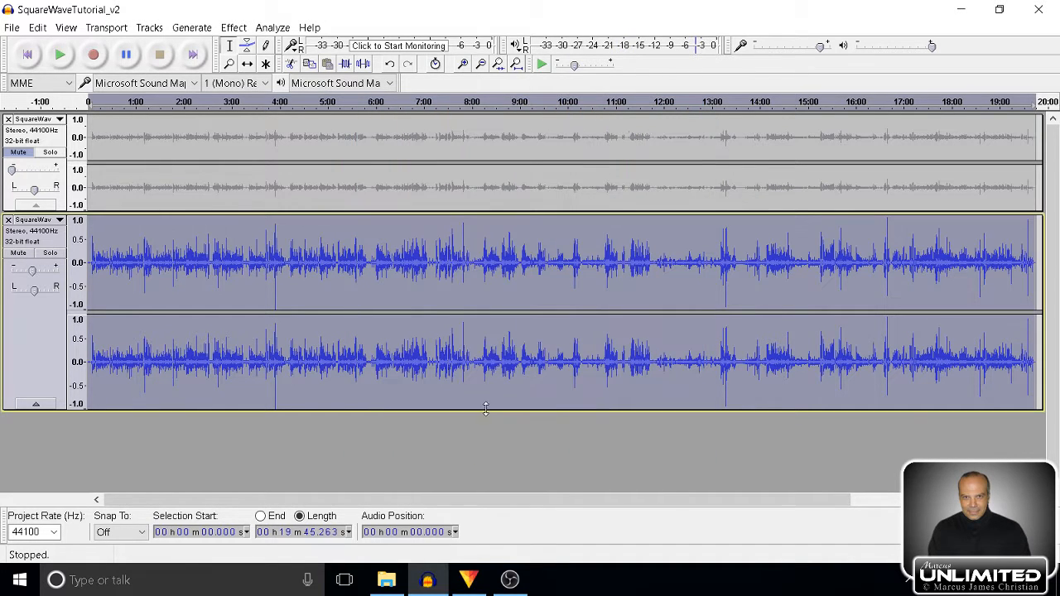
# Preview the Compressor on a section of the duplicate about 38 seconds long starting near 1:10, without applying it.
pyautogui.moveTo(144, 267); pyautogui.dragTo(173, 276)
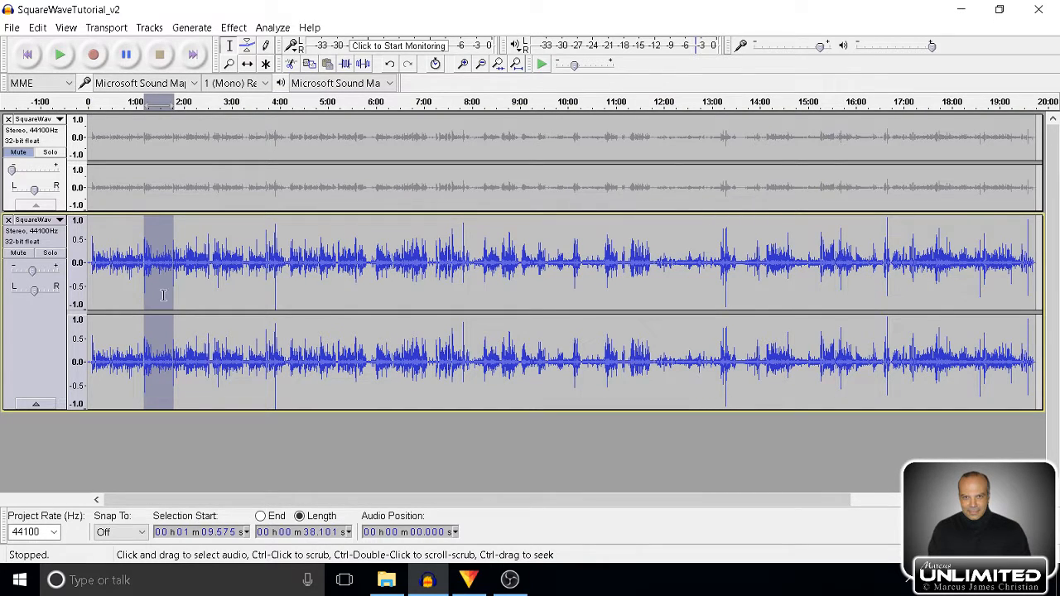
pyautogui.click(241, 30)
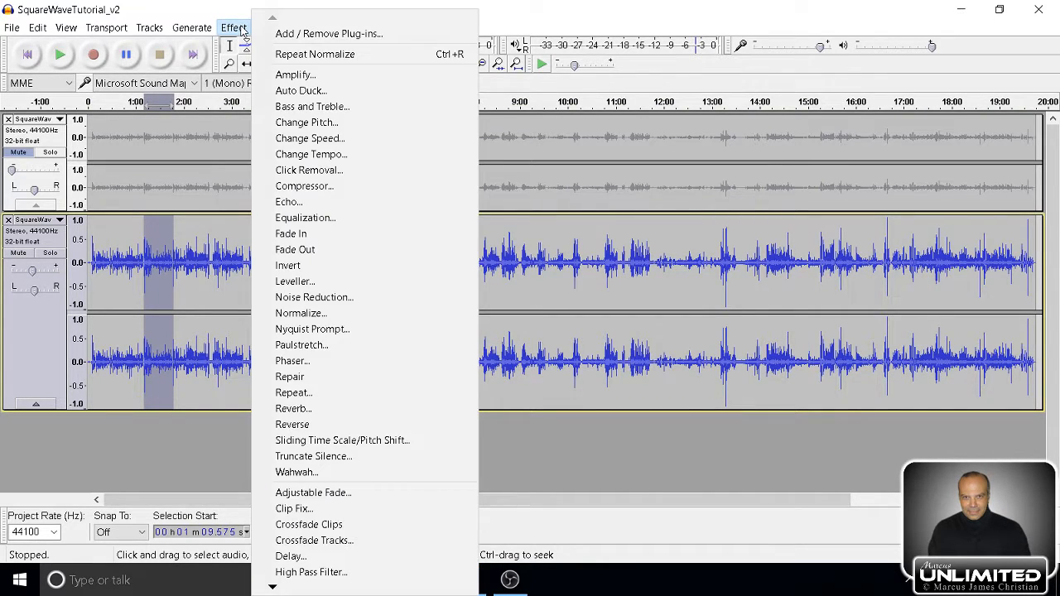
pyautogui.click(277, 187)
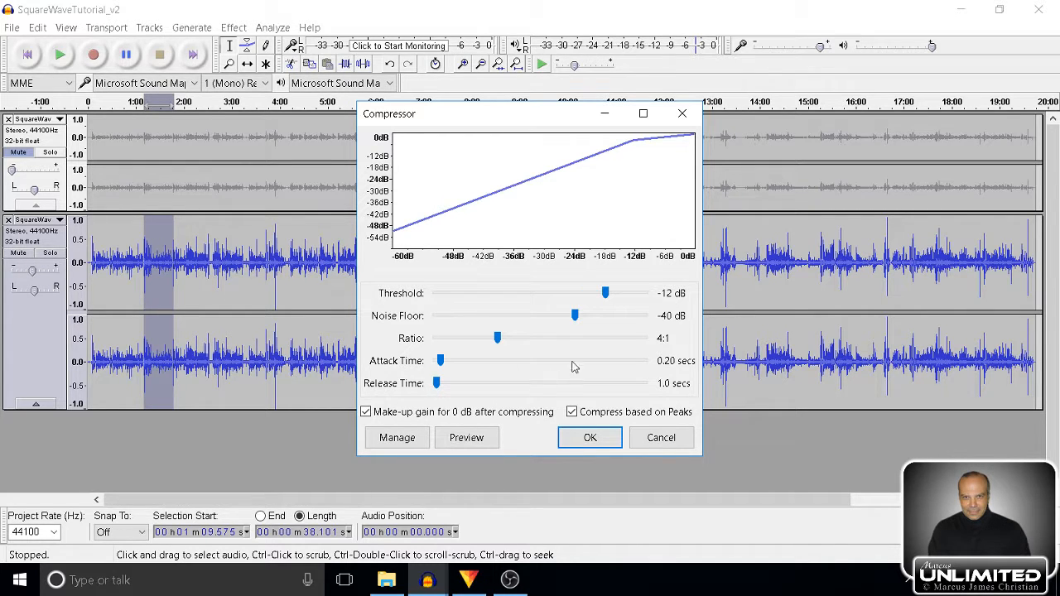
pyautogui.click(465, 443)
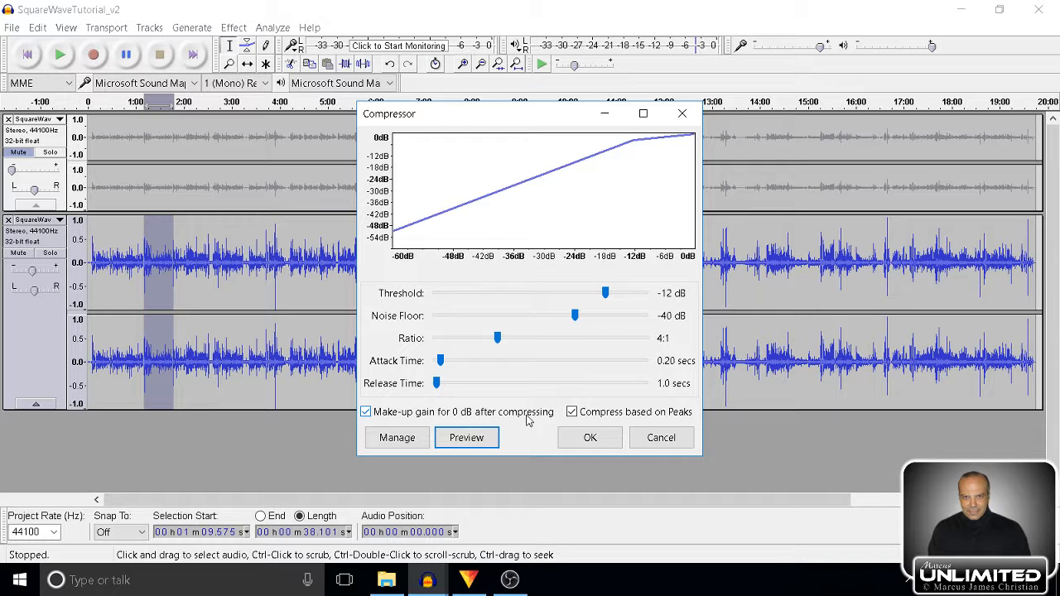
pyautogui.click(661, 438)
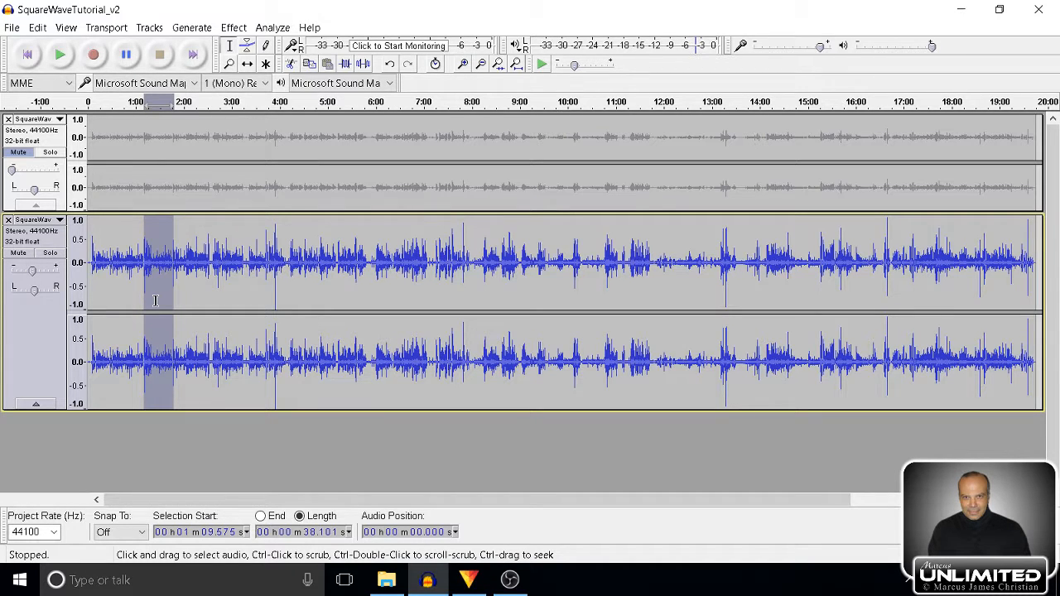
# Apply the Compressor to the whole duplicate track with -12 dB threshold, -40 dB noise floor, 4:1 ratio and make-up gain for 0 dB.
pyautogui.click(27, 54)
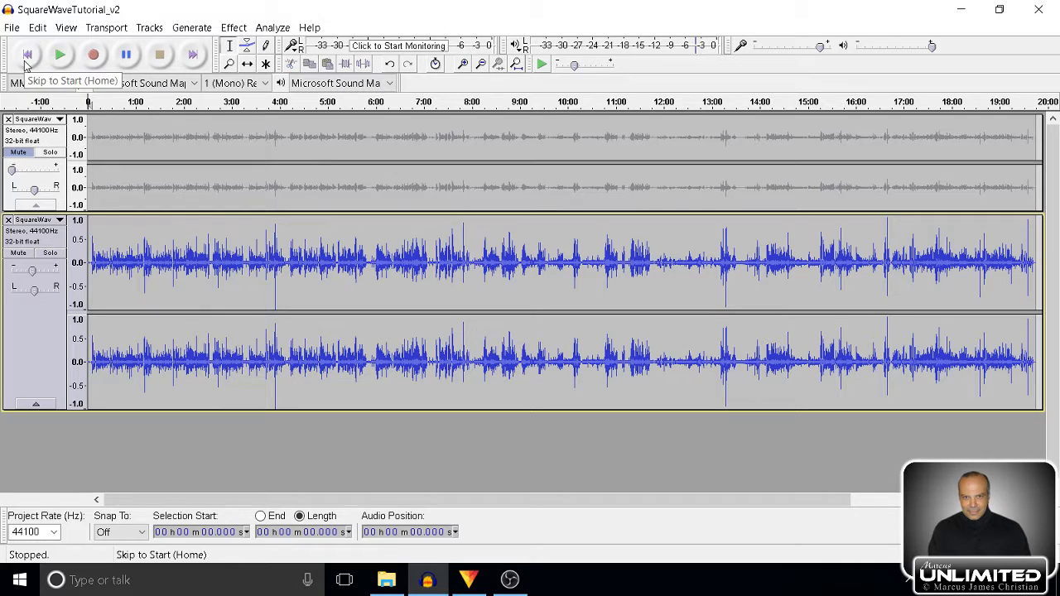
pyautogui.click(34, 344)
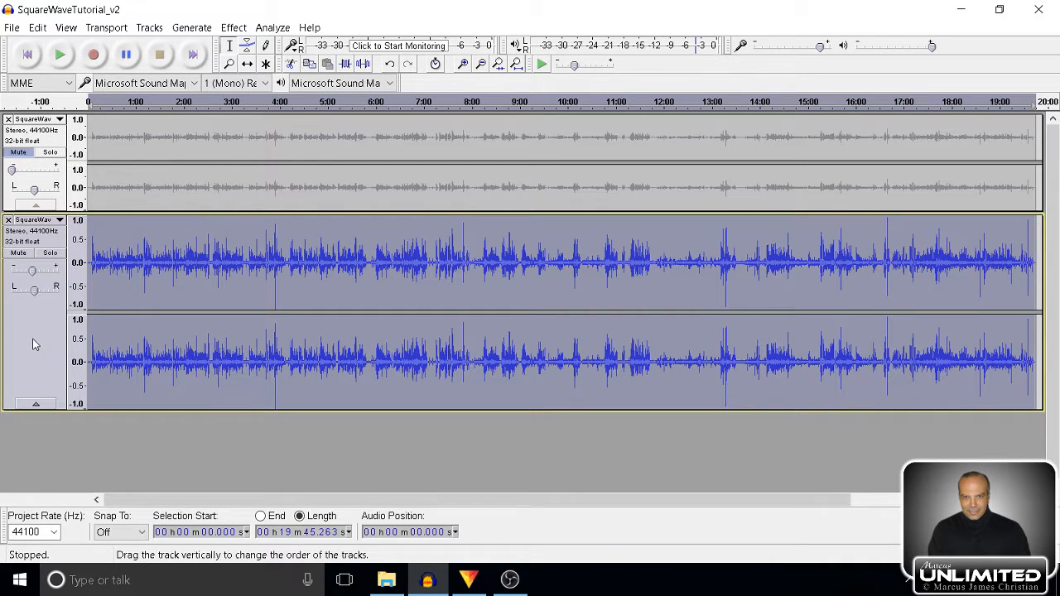
pyautogui.click(234, 28)
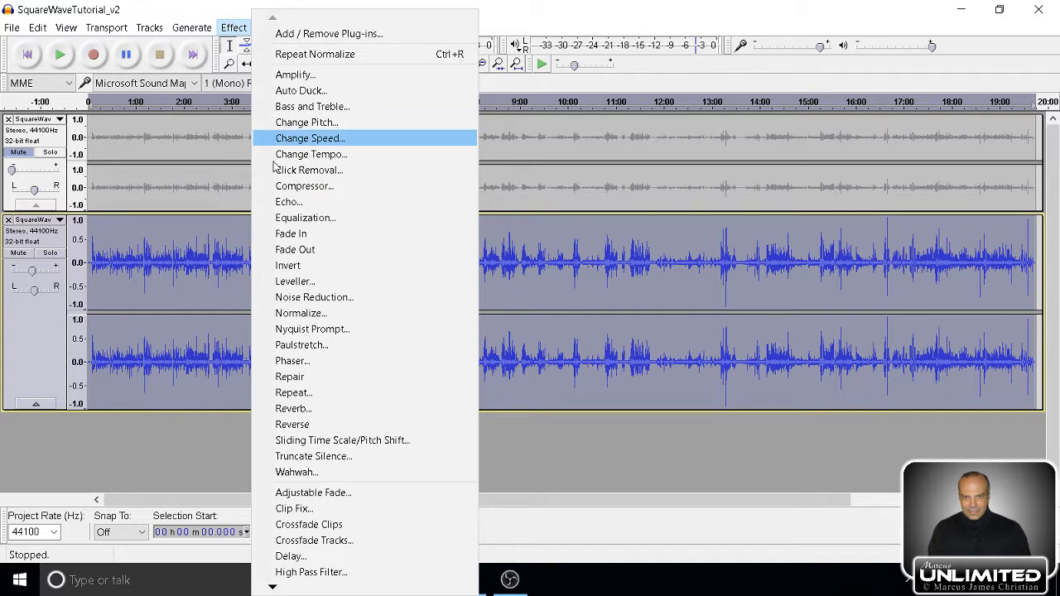
pyautogui.click(282, 186)
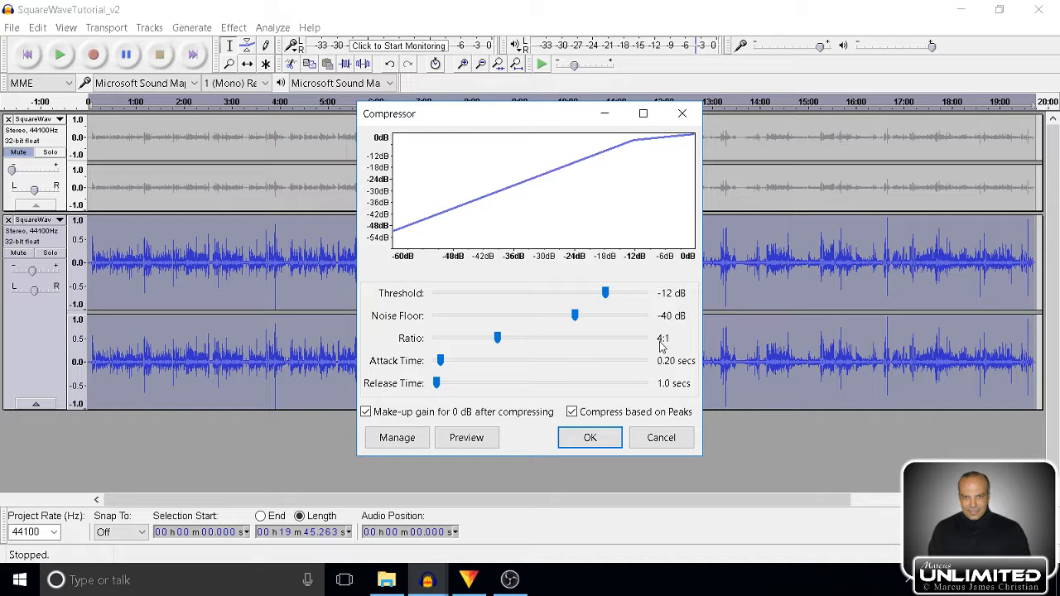
pyautogui.click(584, 443)
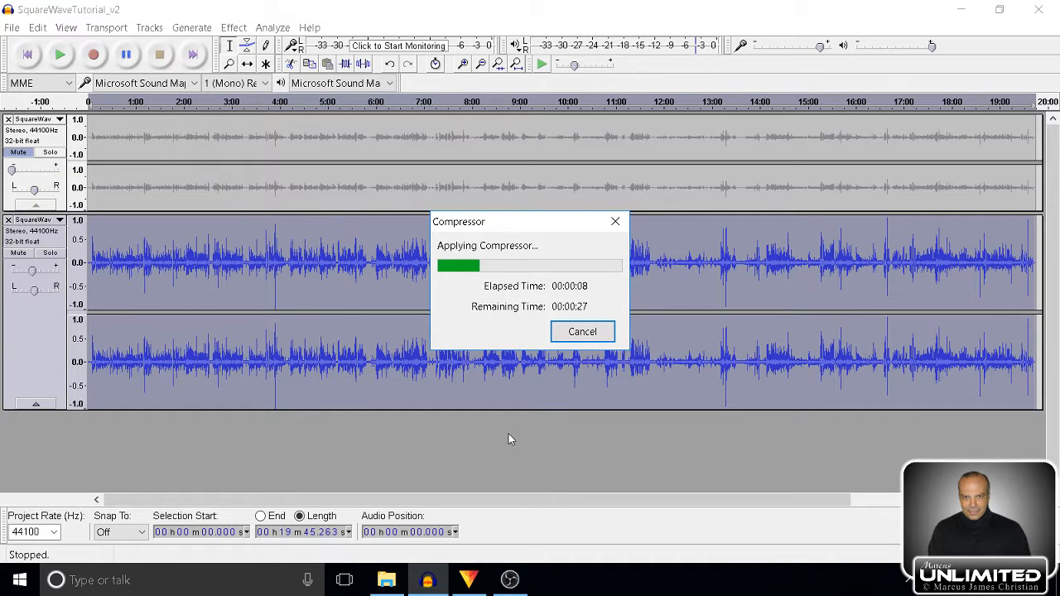
# Switch to HitFilm 4 Express to view its empty editor, and return to Audacity.
pyautogui.click(469, 584)
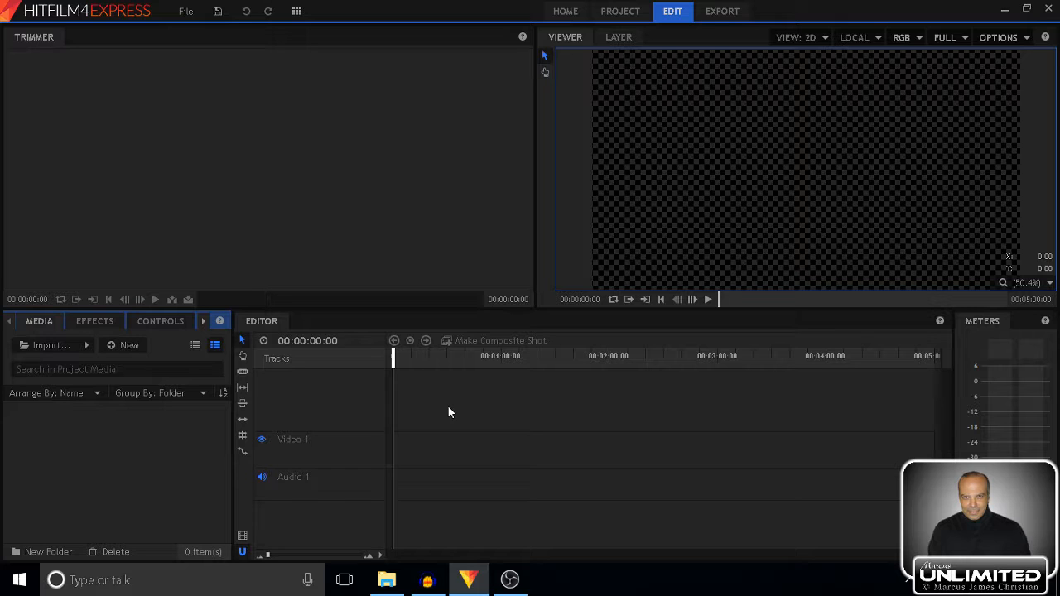
pyautogui.click(430, 582)
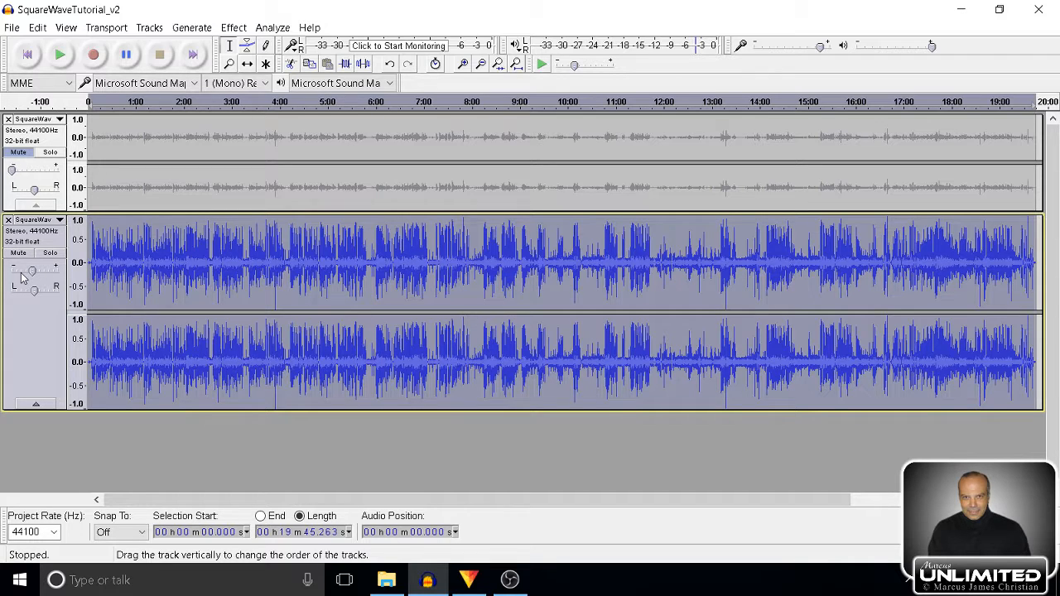
# Lower the compressed duplicate's gain to about halfway below the middle setting and play it briefly from about 0:39.
pyautogui.moveTo(22, 278); pyautogui.dragTo(20, 282)
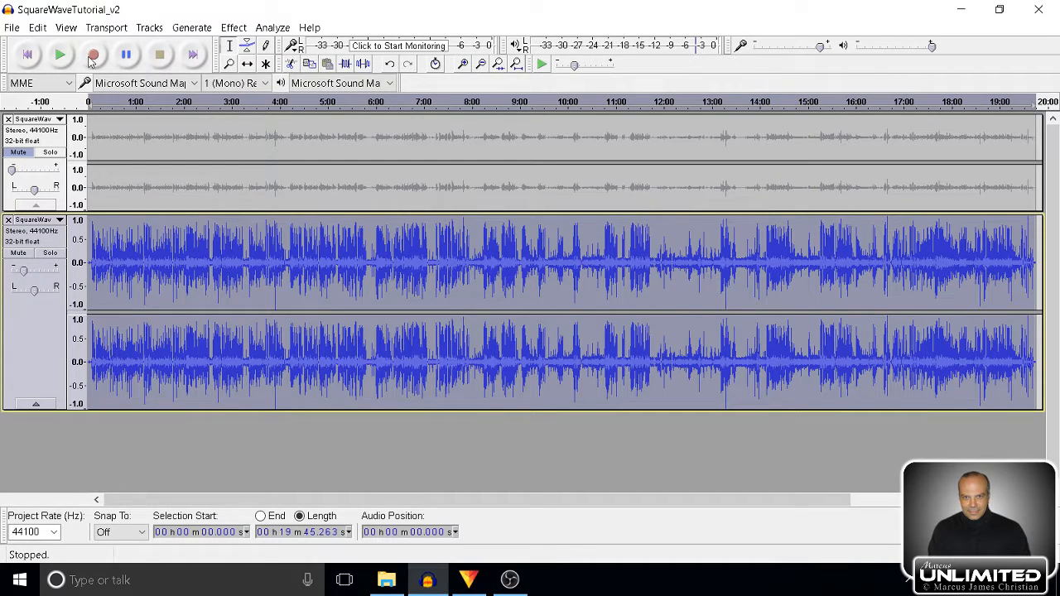
pyautogui.click(28, 55)
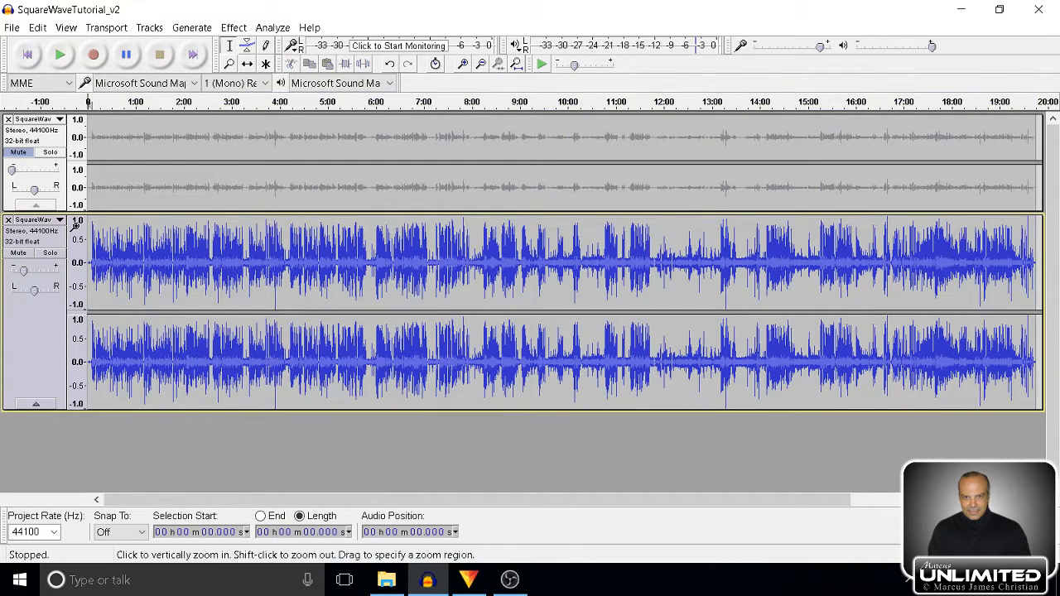
pyautogui.click(118, 263)
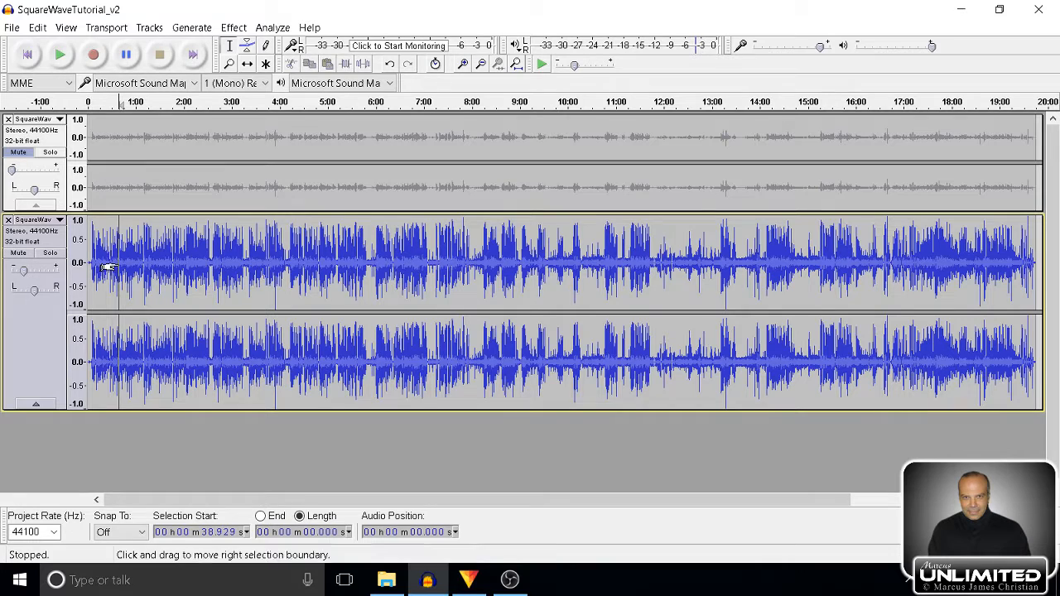
pyautogui.click(60, 55)
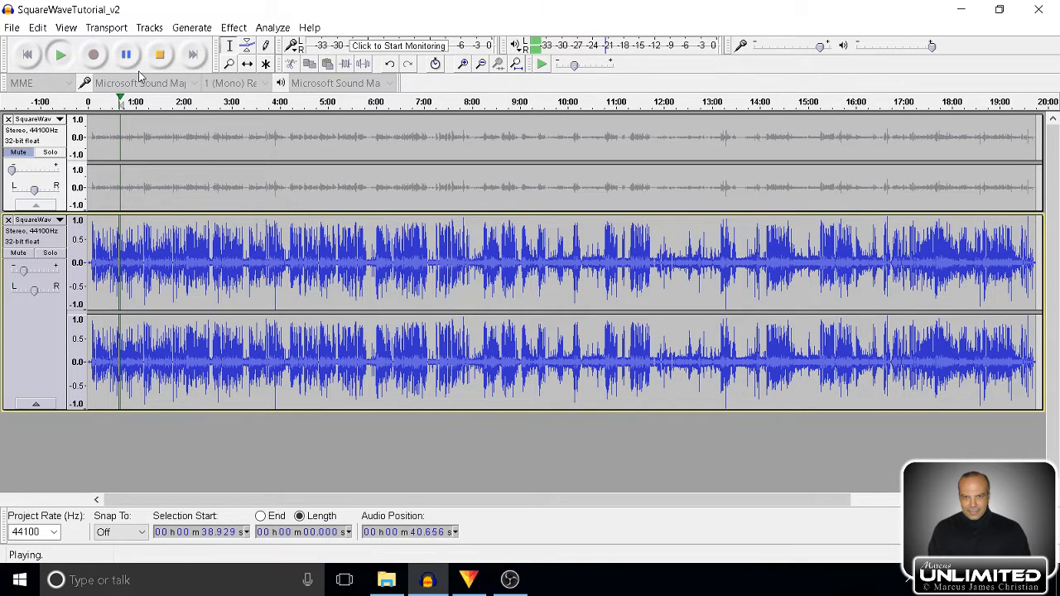
pyautogui.click(158, 57)
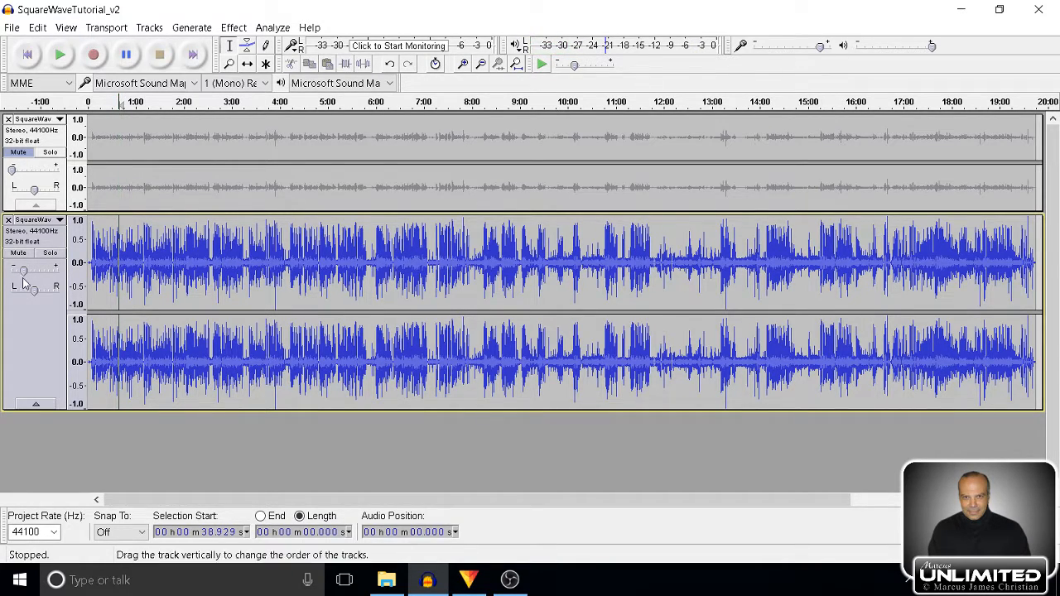
# Raise the compressed duplicate's gain to -15.0 dB, play it again from about 0:39, and stop playback.
pyautogui.moveTo(23, 275); pyautogui.dragTo(28, 278)
pyautogui.click(61, 55)
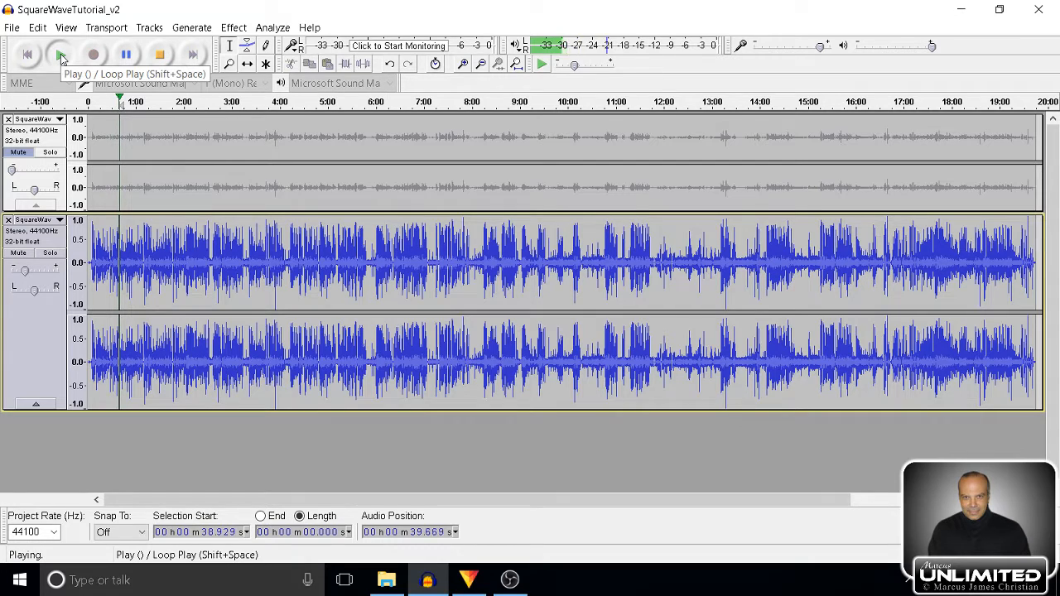
pyautogui.click(160, 55)
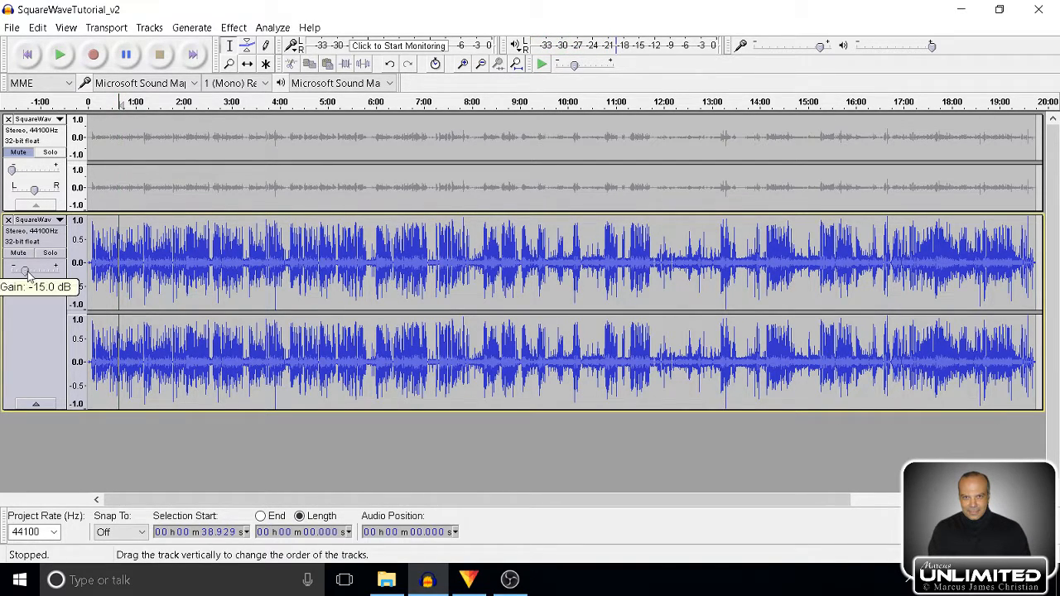
# Raise the compressed duplicate's gain slightly, to a little below the middle setting, and play it briefly from about 0:39.
pyautogui.moveTo(27, 274); pyautogui.dragTo(37, 282)
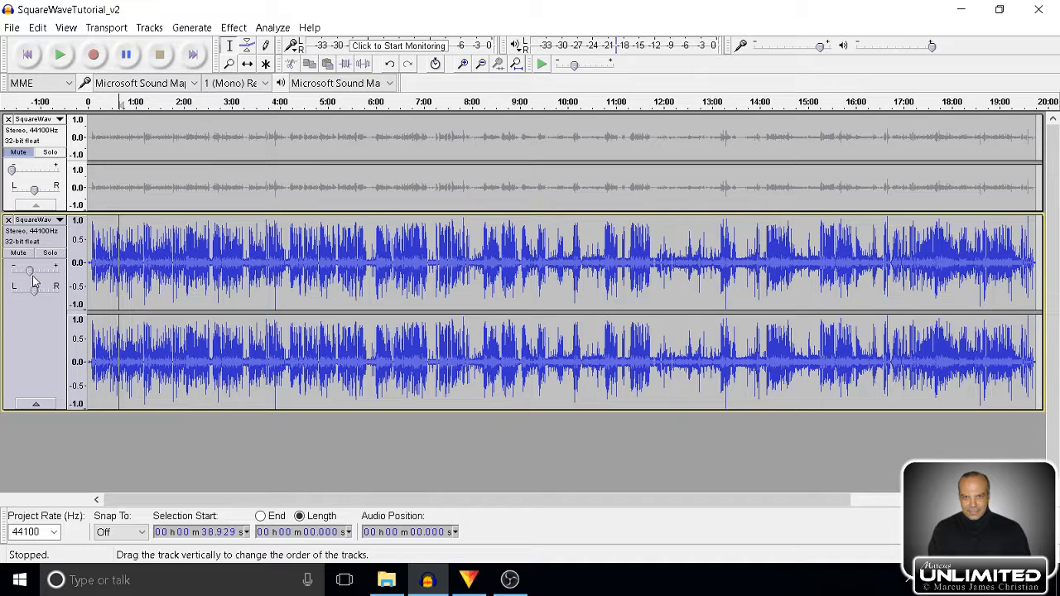
pyautogui.moveTo(30, 279)
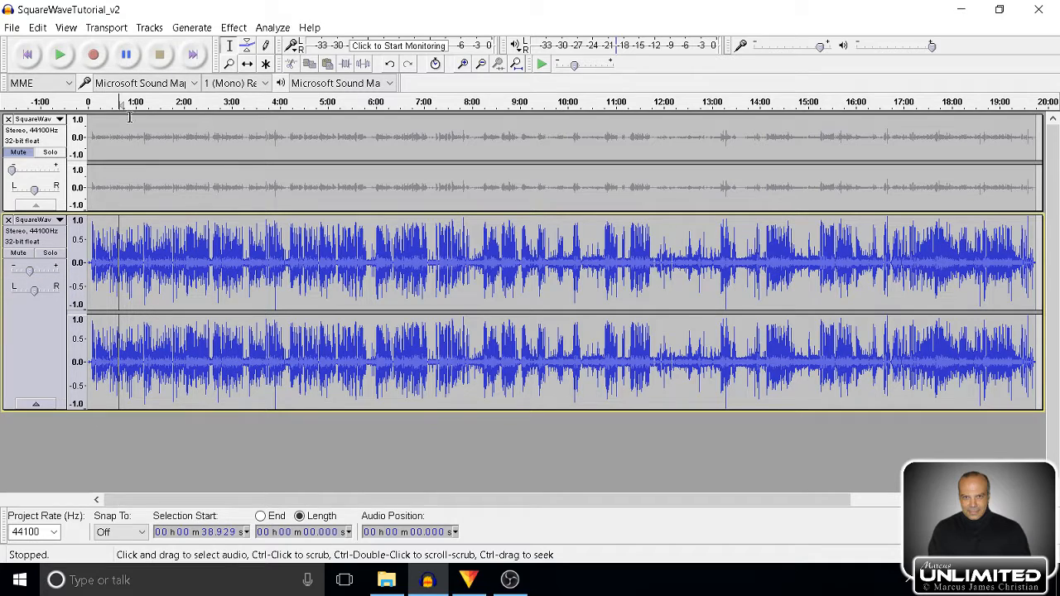
pyautogui.click(69, 55)
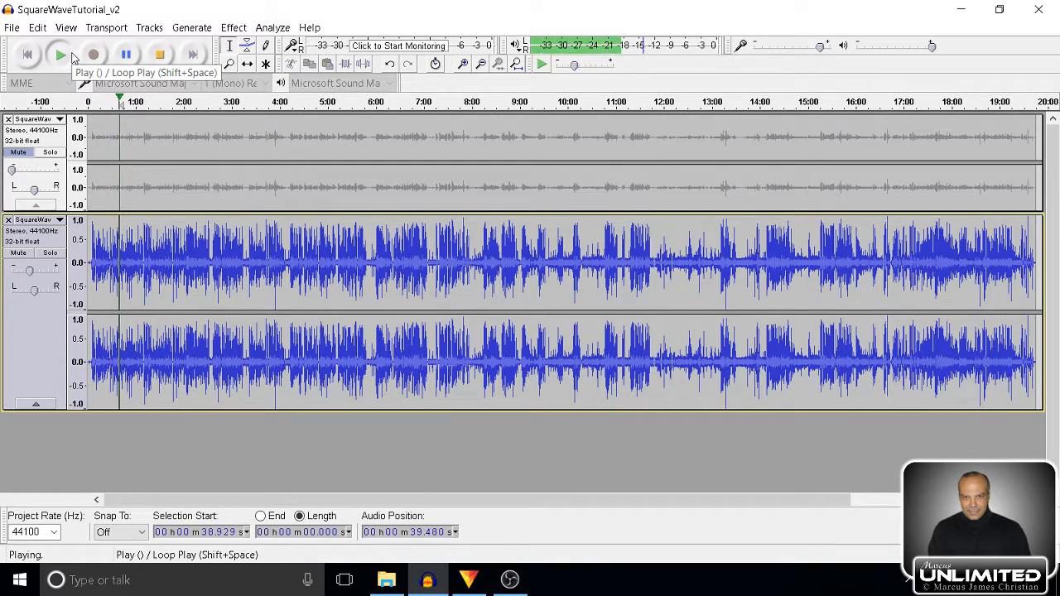
pyautogui.click(159, 55)
# Lower the compressed duplicate's gain by a small amount and play it briefly from about 0:39 and from the beginning.
pyautogui.moveTo(29, 273); pyautogui.dragTo(27, 274)
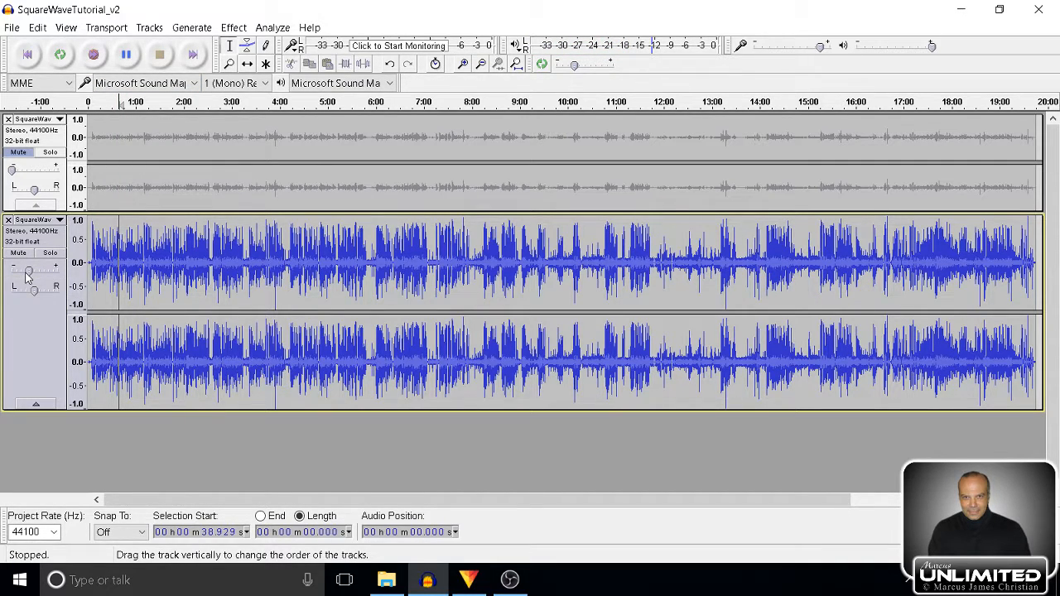
pyautogui.click(60, 59)
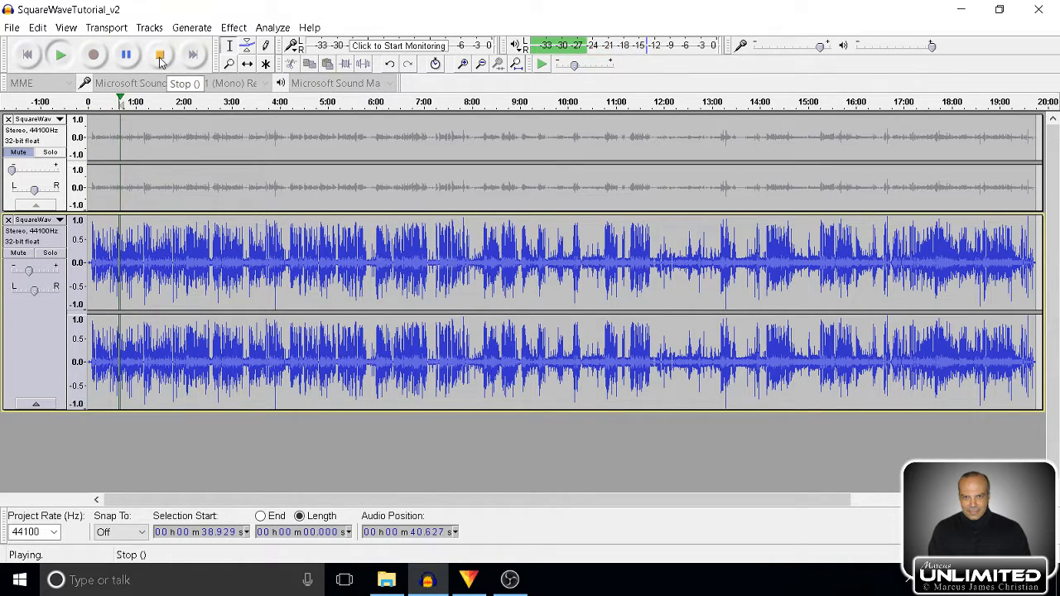
pyautogui.click(161, 58)
pyautogui.click(28, 55)
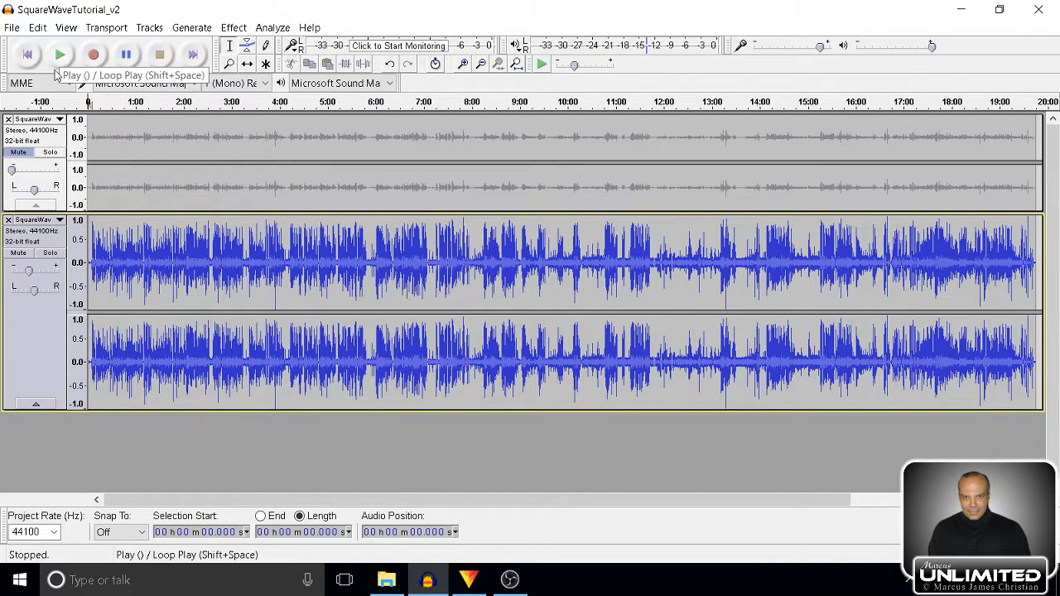
pyautogui.click(60, 55)
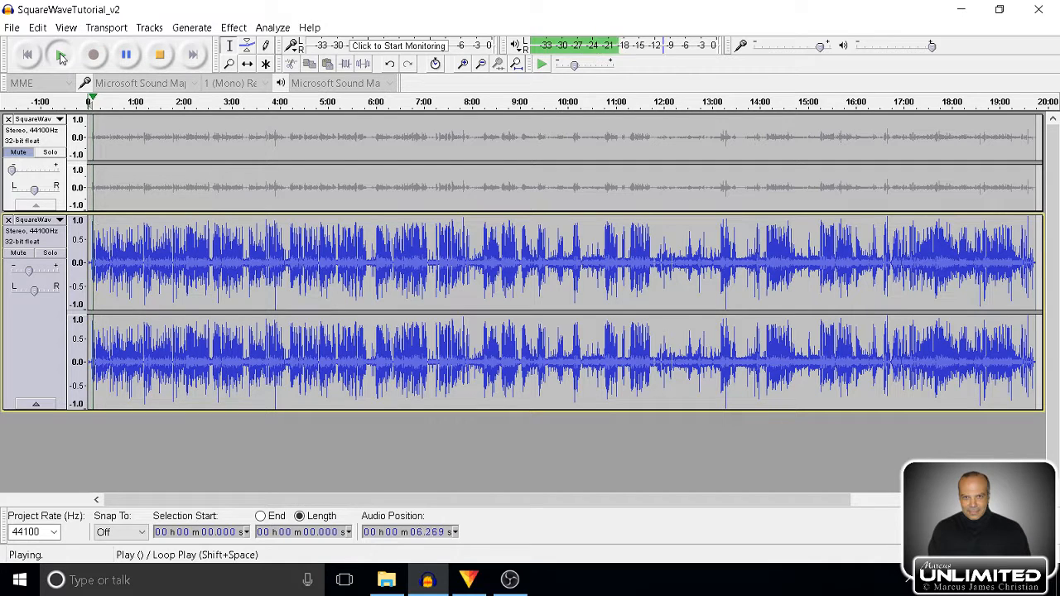
pyautogui.click(159, 56)
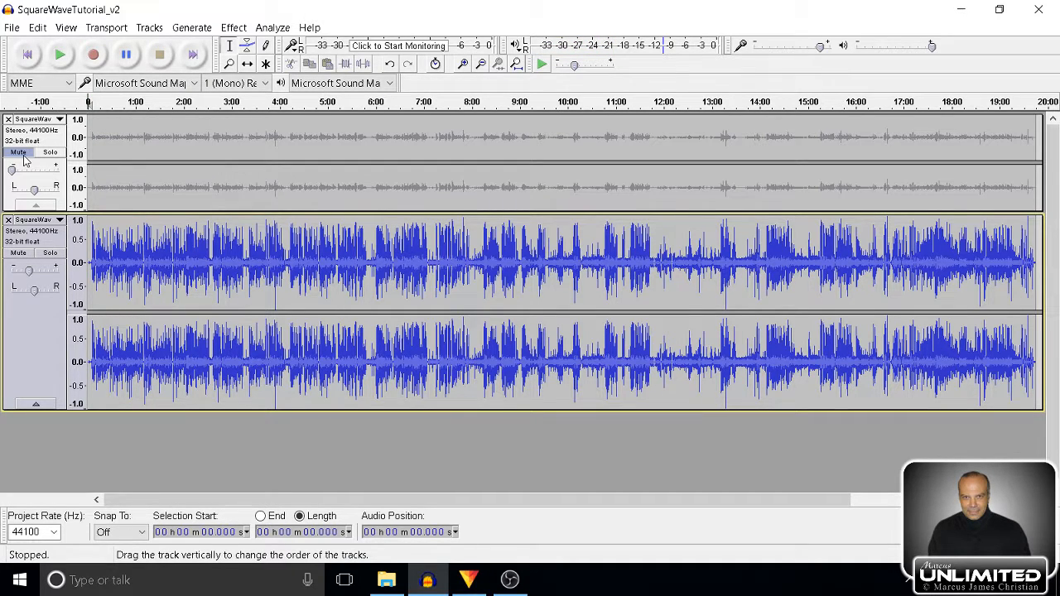
# Raise the original track's gain to match the duplicate's setting, and make the original audible while muting the duplicate.
pyautogui.moveTo(14, 176); pyautogui.dragTo(37, 173)
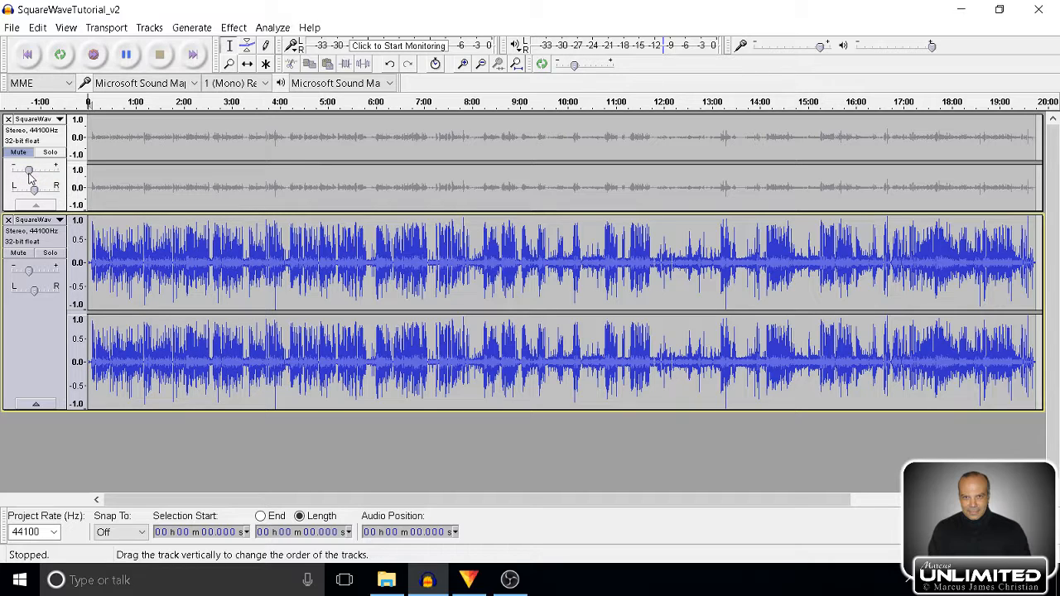
pyautogui.moveTo(29, 178); pyautogui.dragTo(30, 179)
pyautogui.click(18, 154)
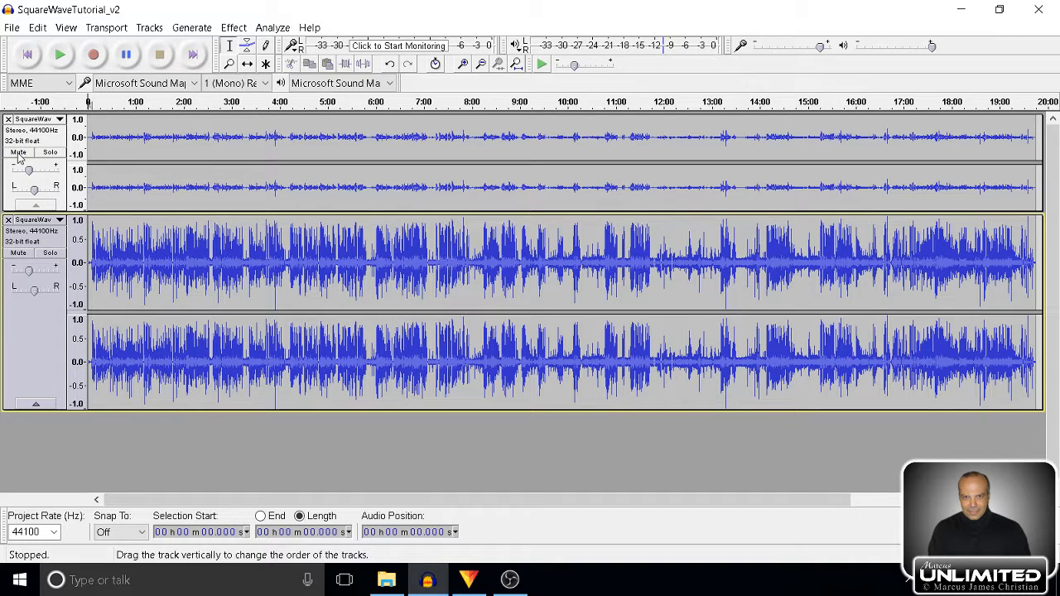
pyautogui.click(19, 253)
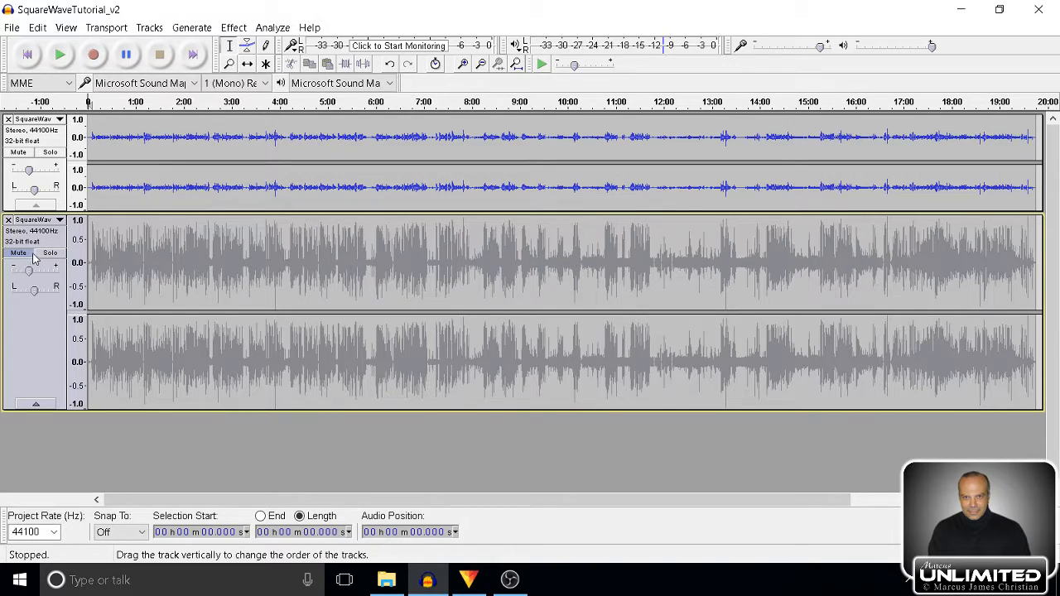
# Play the original track briefly from about 1:09 and again from about 0:45.
pyautogui.click(141, 146)
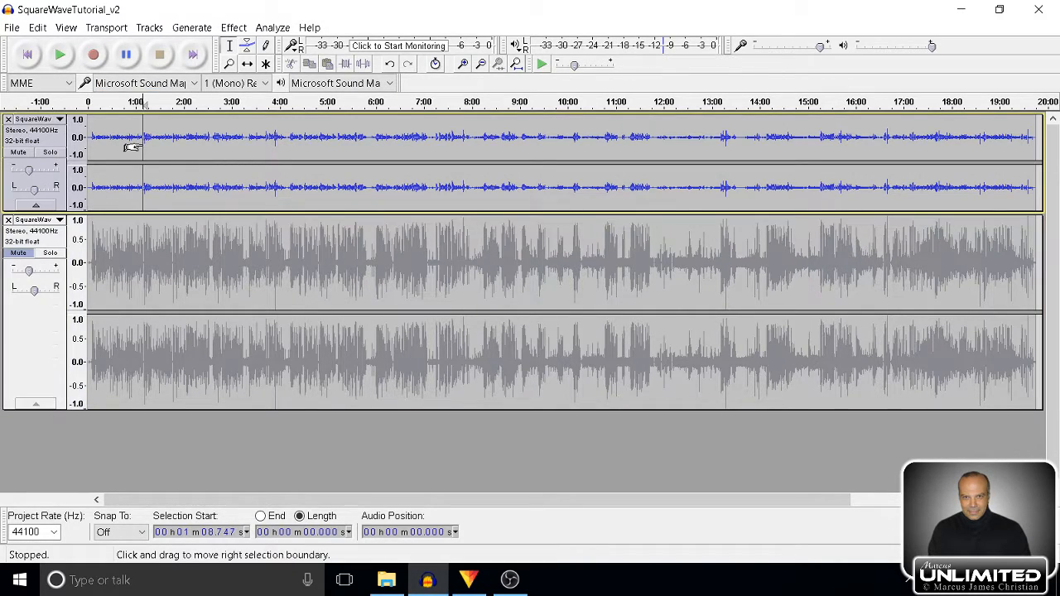
pyautogui.click(60, 55)
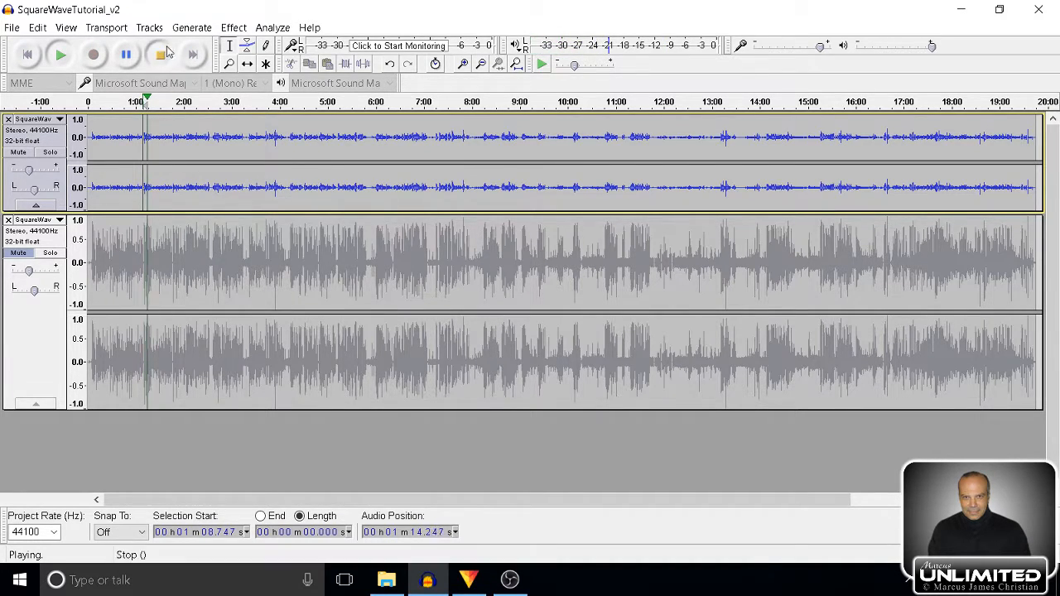
pyautogui.click(161, 54)
pyautogui.click(123, 138)
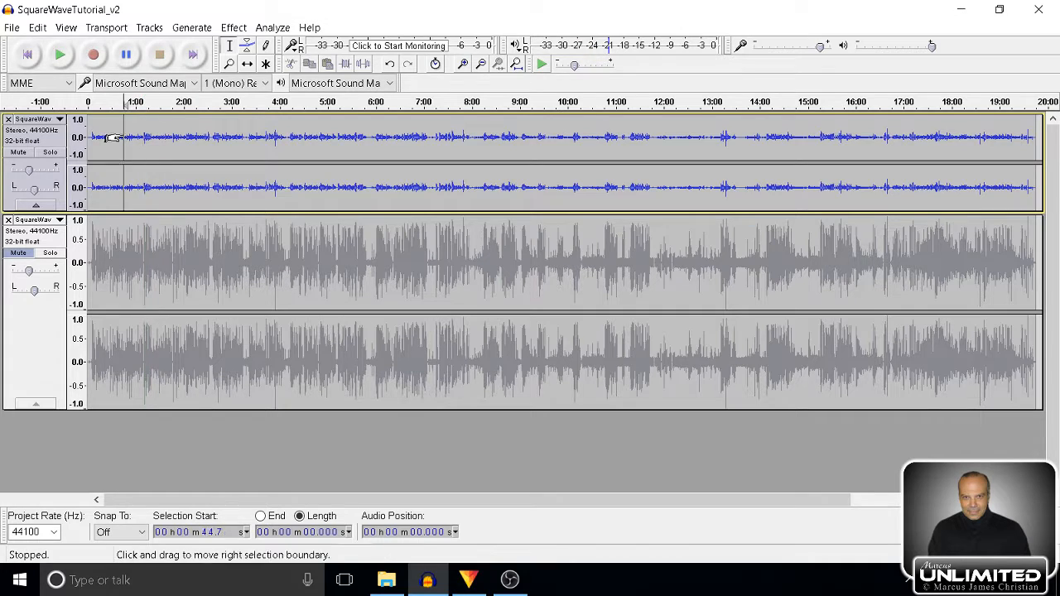
pyautogui.click(73, 58)
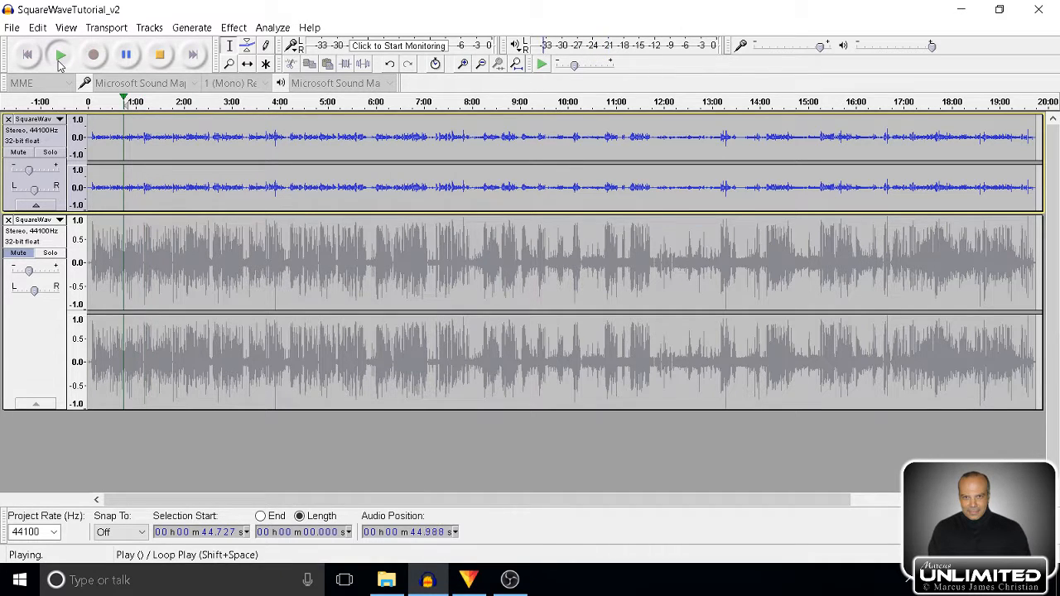
pyautogui.click(166, 59)
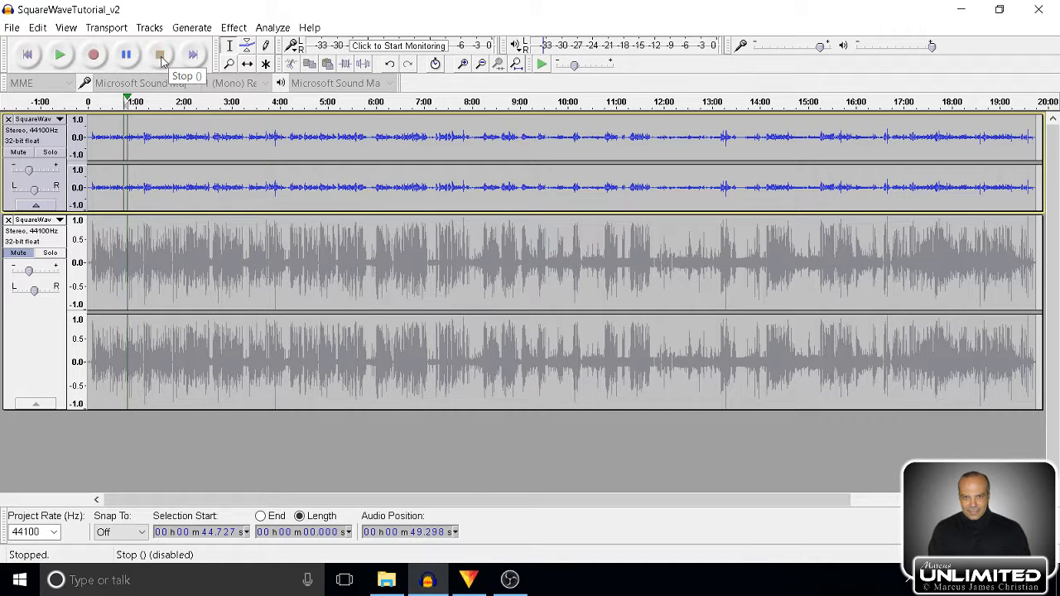
# Unmute the compressed duplicate, mute the original, and play the duplicate from about 0:45 before returning to the start.
pyautogui.click(18, 253)
pyautogui.click(18, 154)
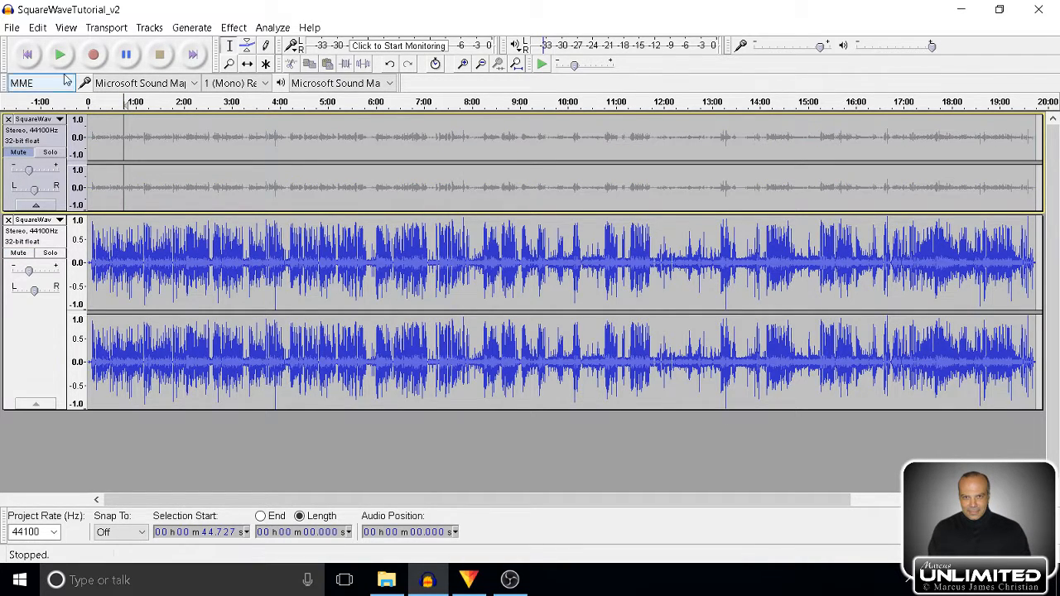
pyautogui.click(61, 55)
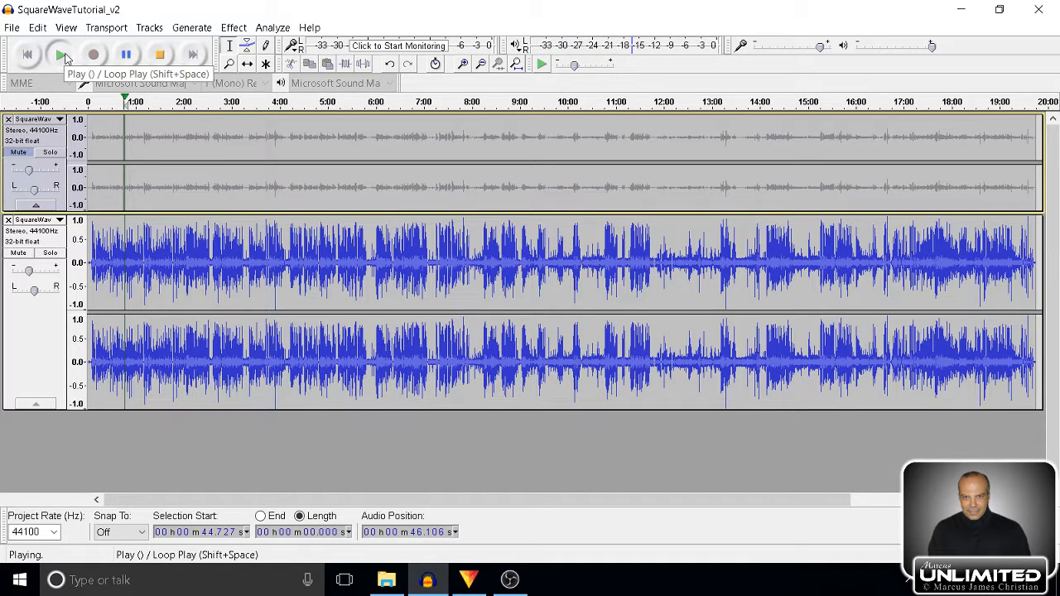
pyautogui.click(127, 56)
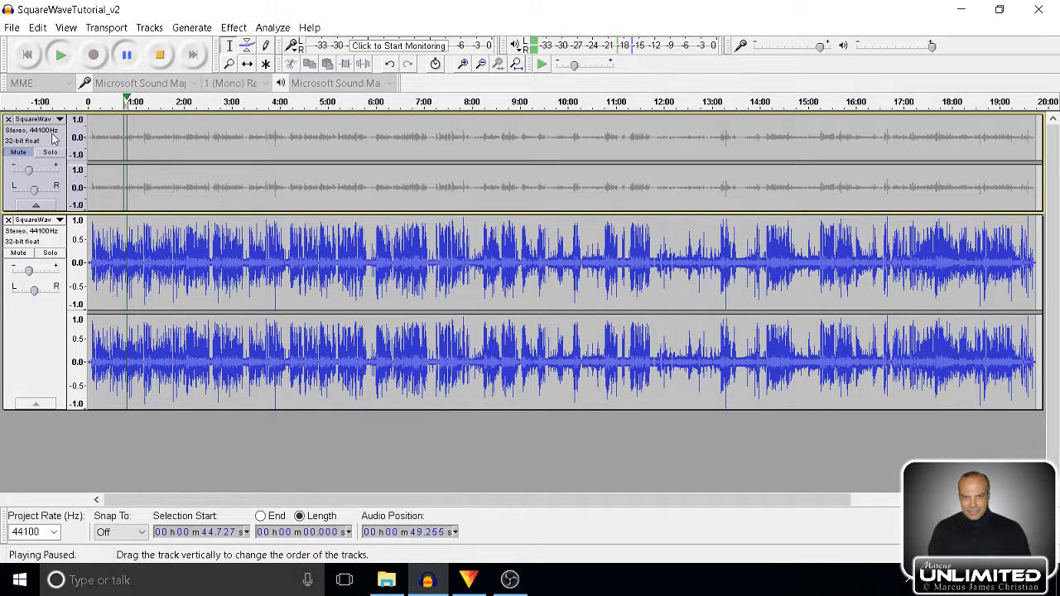
pyautogui.click(160, 55)
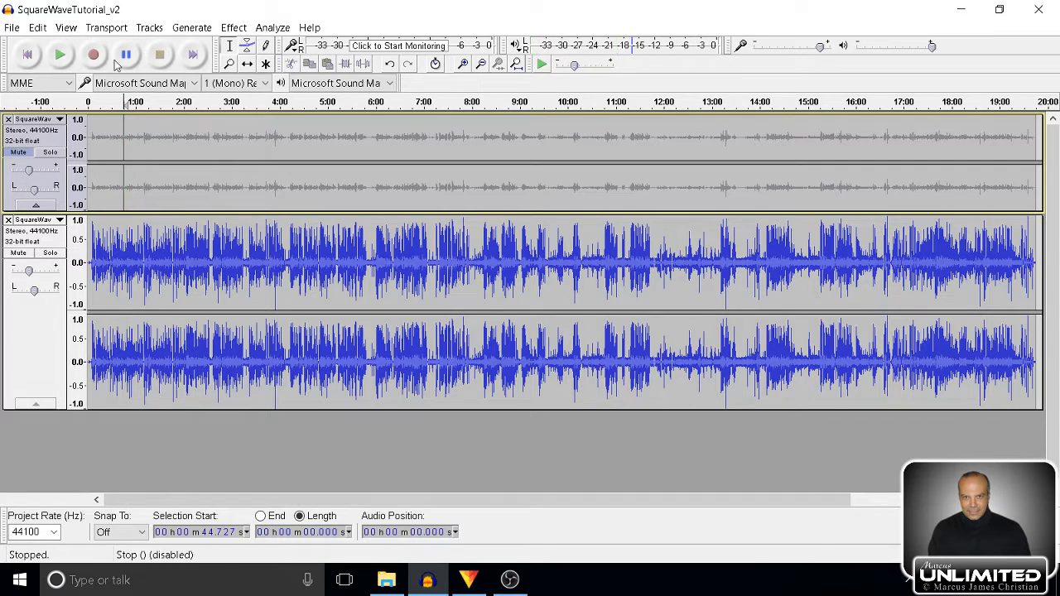
pyautogui.click(28, 55)
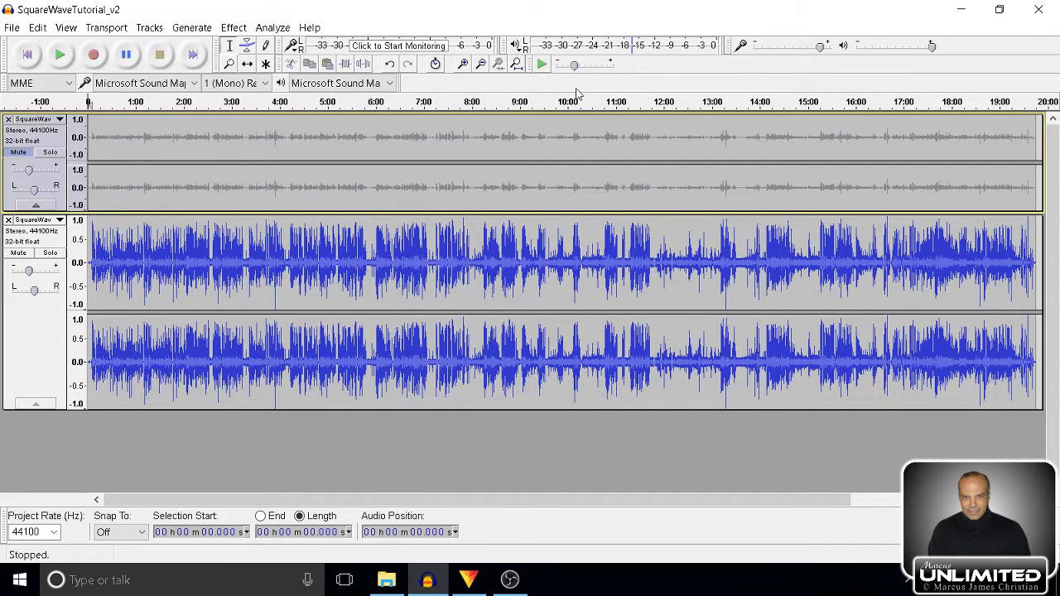
# Play the first seconds of the compressed duplicate twice to listen to the background noise, and return to the start.
pyautogui.click(44, 357)
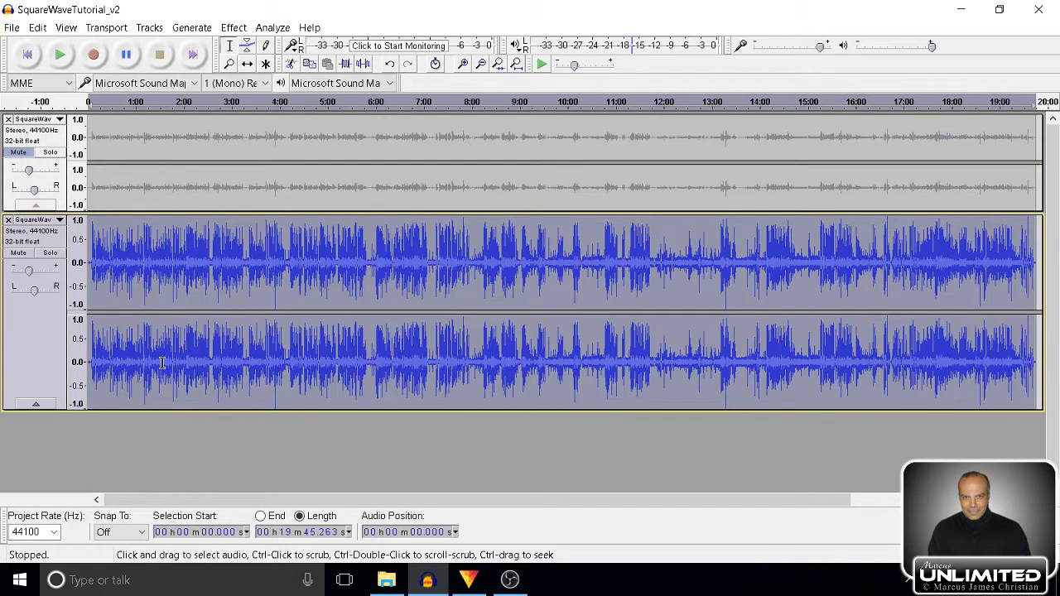
pyautogui.click(61, 63)
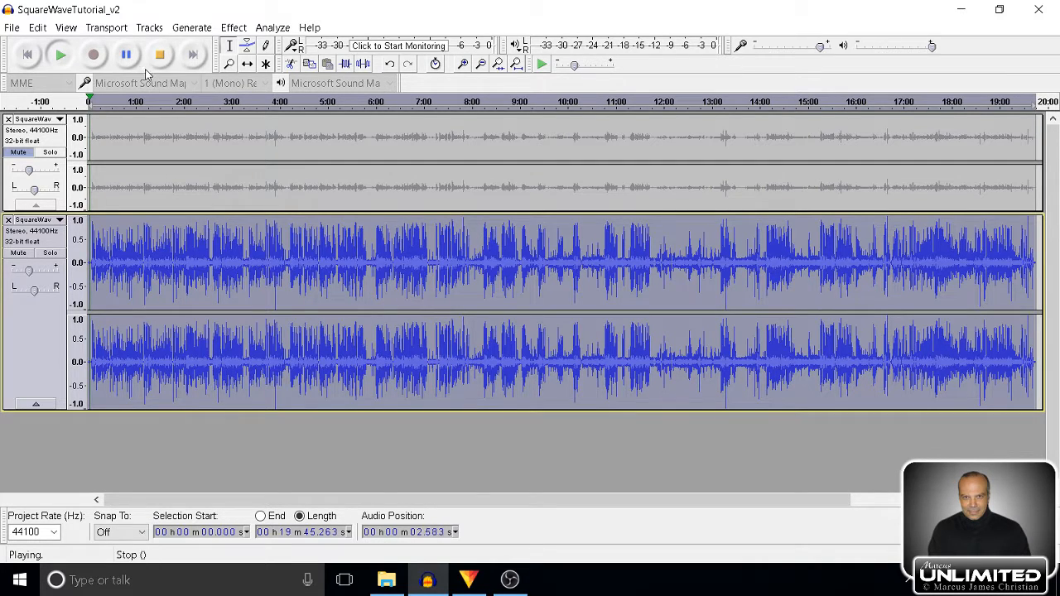
pyautogui.click(160, 55)
pyautogui.click(28, 54)
pyautogui.click(58, 58)
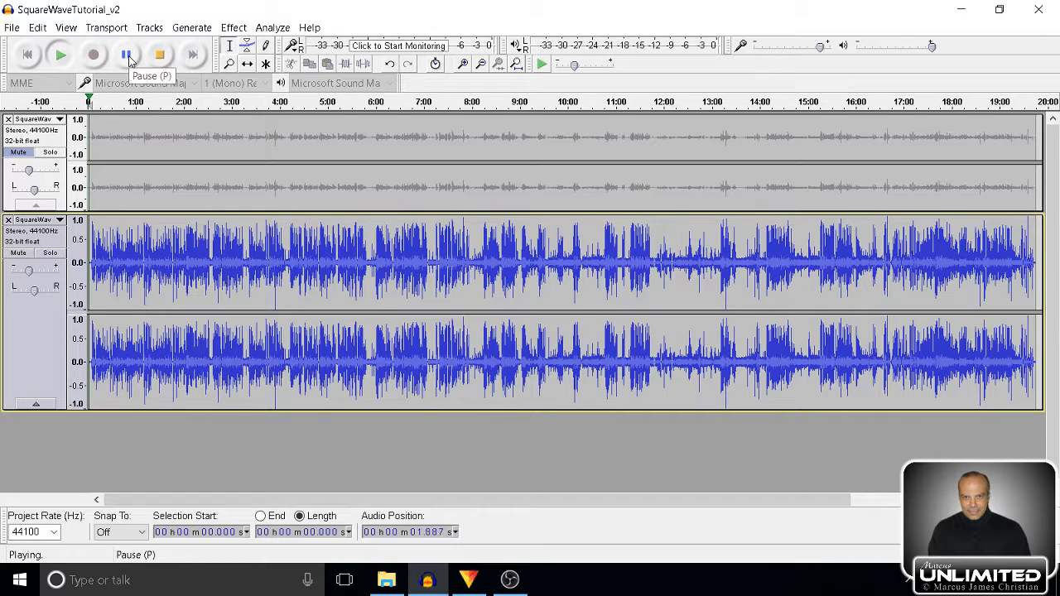
pyautogui.click(157, 55)
pyautogui.click(27, 55)
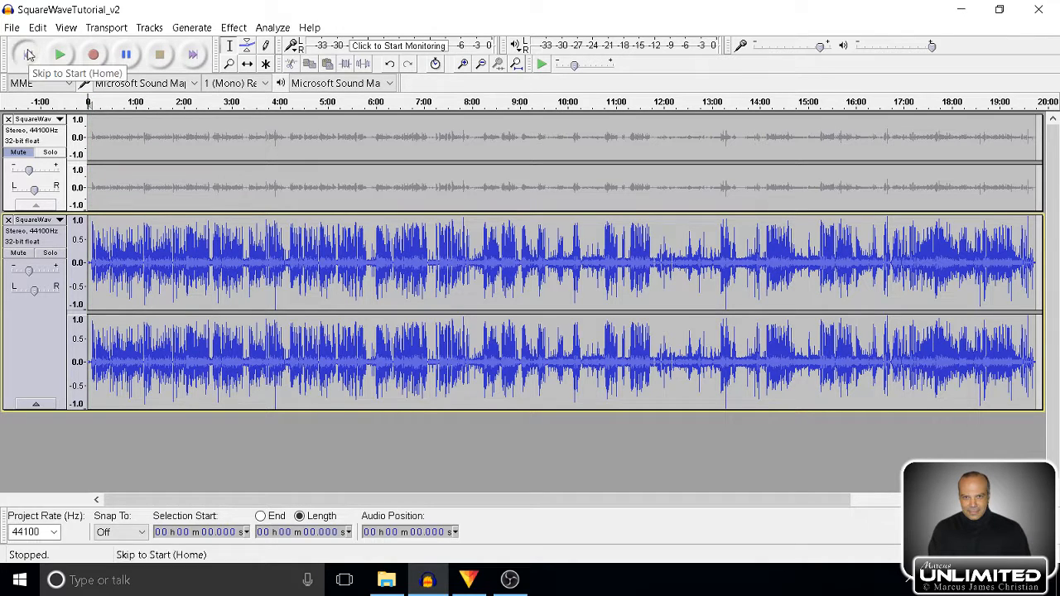
# Examine the quiet stretch before the speech at the beginning of the compressed duplicate's waveform.
pyautogui.click(21, 336)
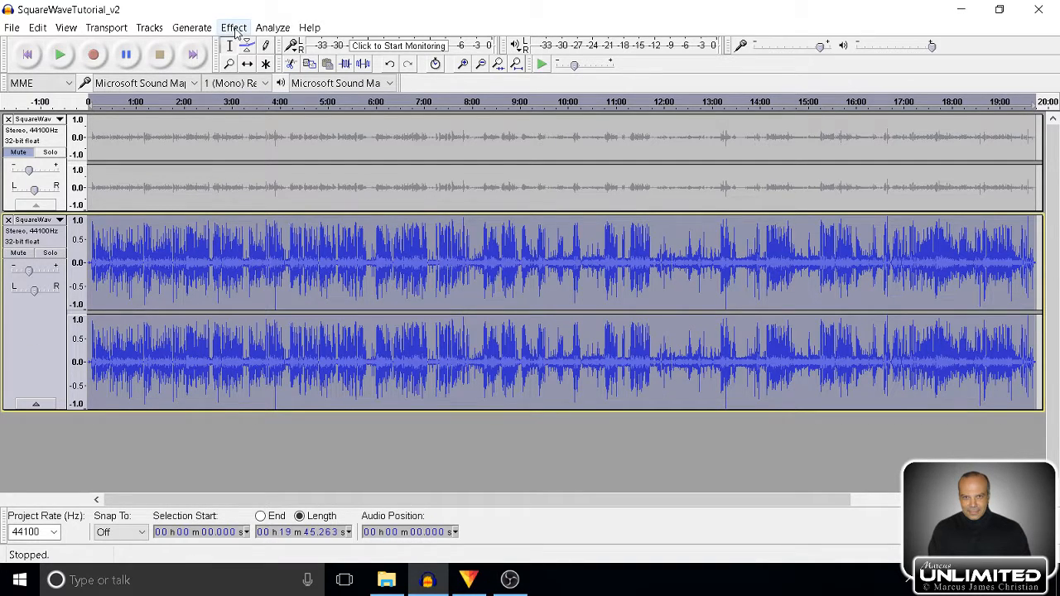
pyautogui.click(27, 55)
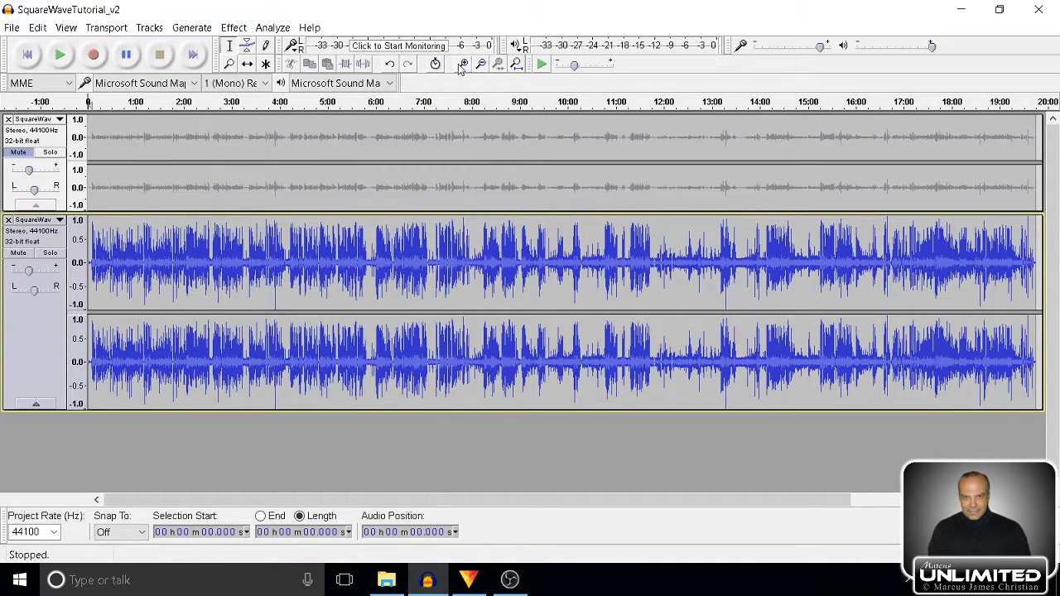
pyautogui.click(465, 72)
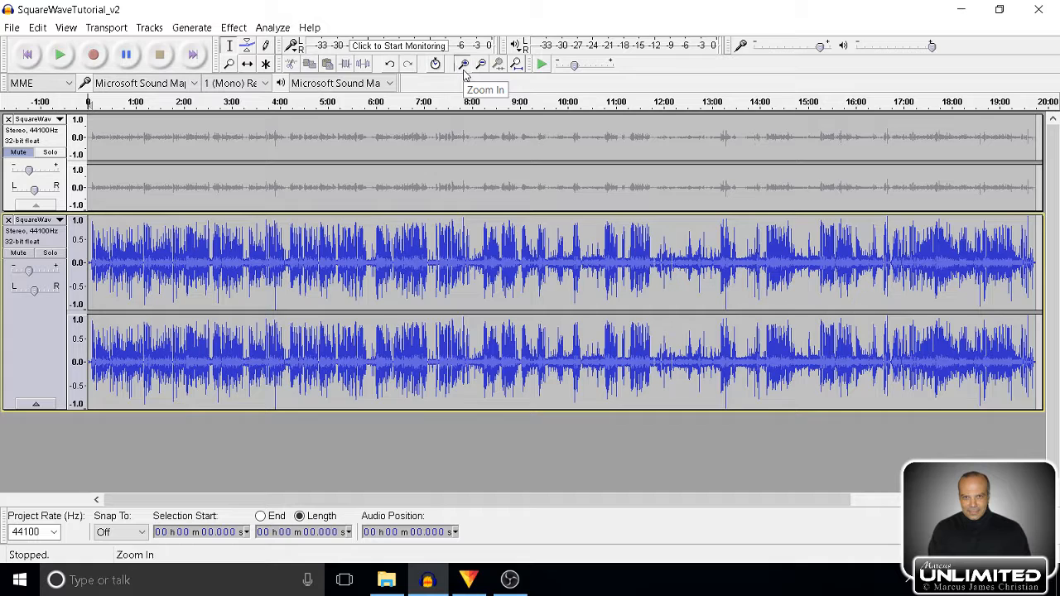
pyautogui.click(464, 72)
pyautogui.click(464, 72)
pyautogui.click(465, 72)
pyautogui.click(465, 72)
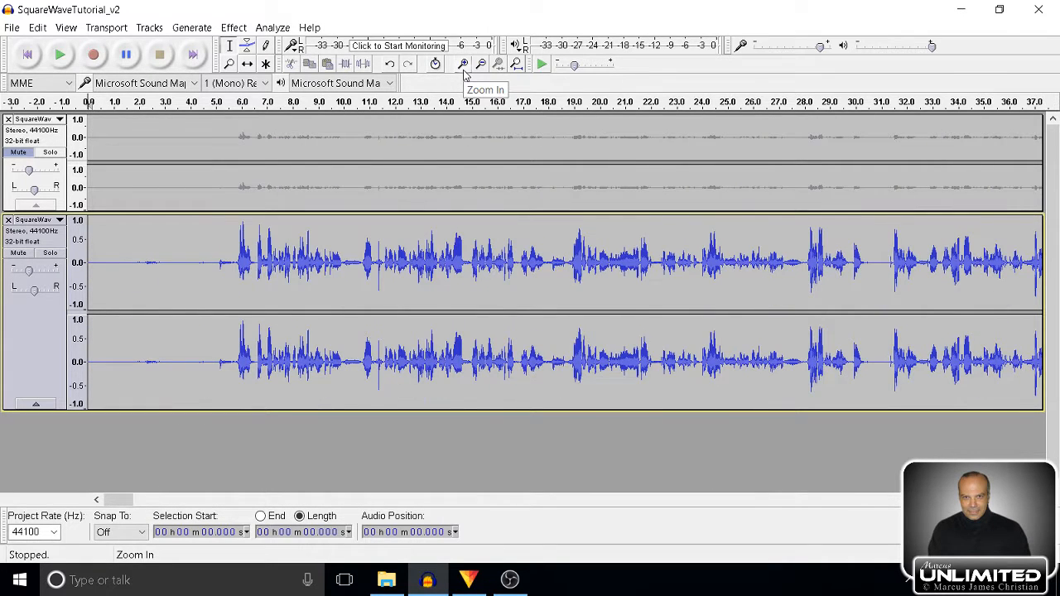
pyautogui.click(464, 72)
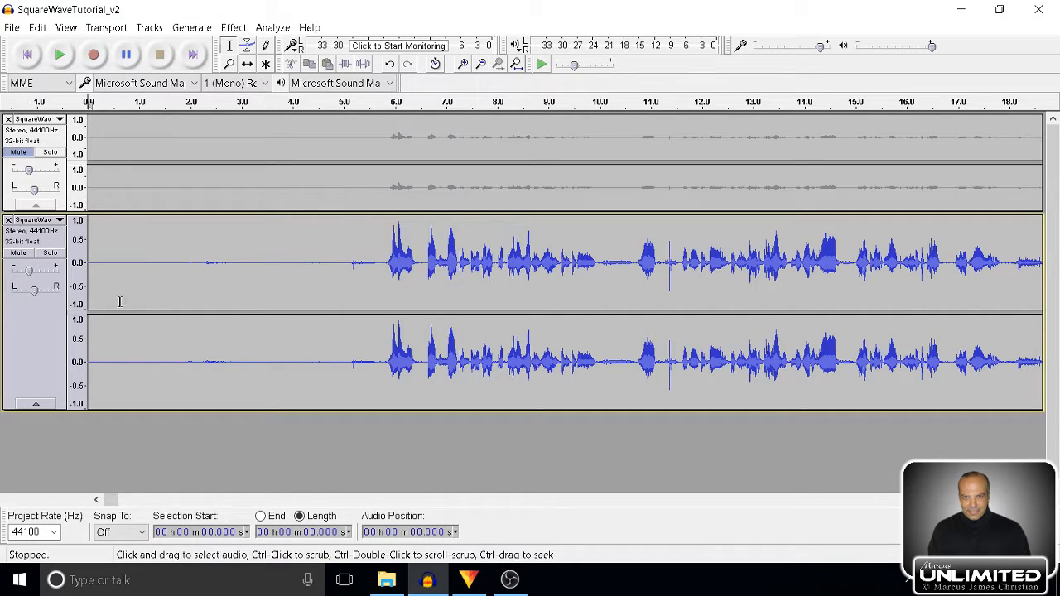
# Play the quiet opening of the compressed duplicate twice from 0 s, stopping each time.
pyautogui.click(59, 54)
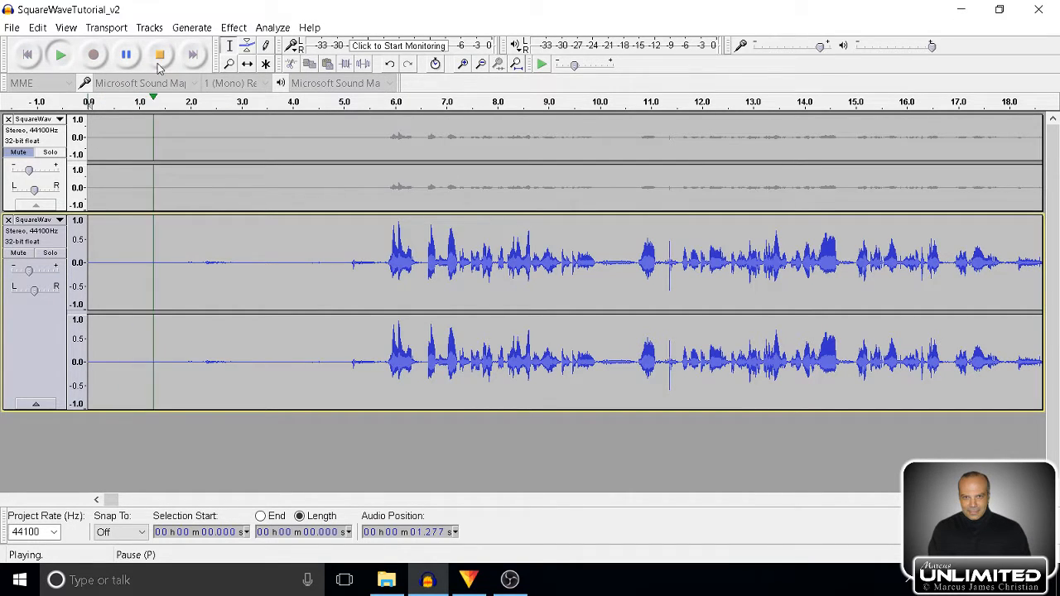
pyautogui.click(160, 63)
pyautogui.click(62, 55)
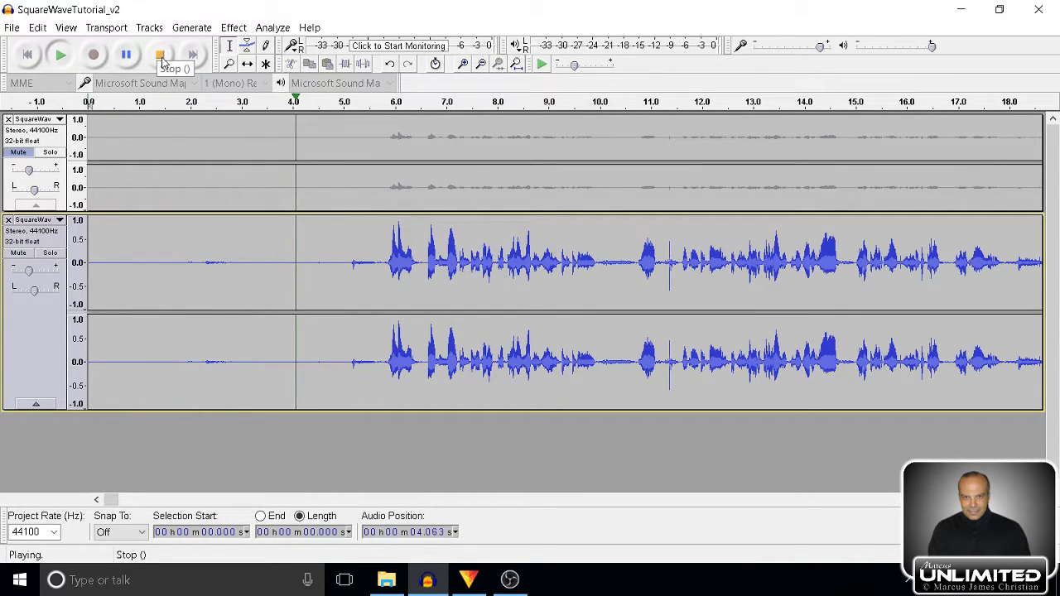
pyautogui.click(161, 56)
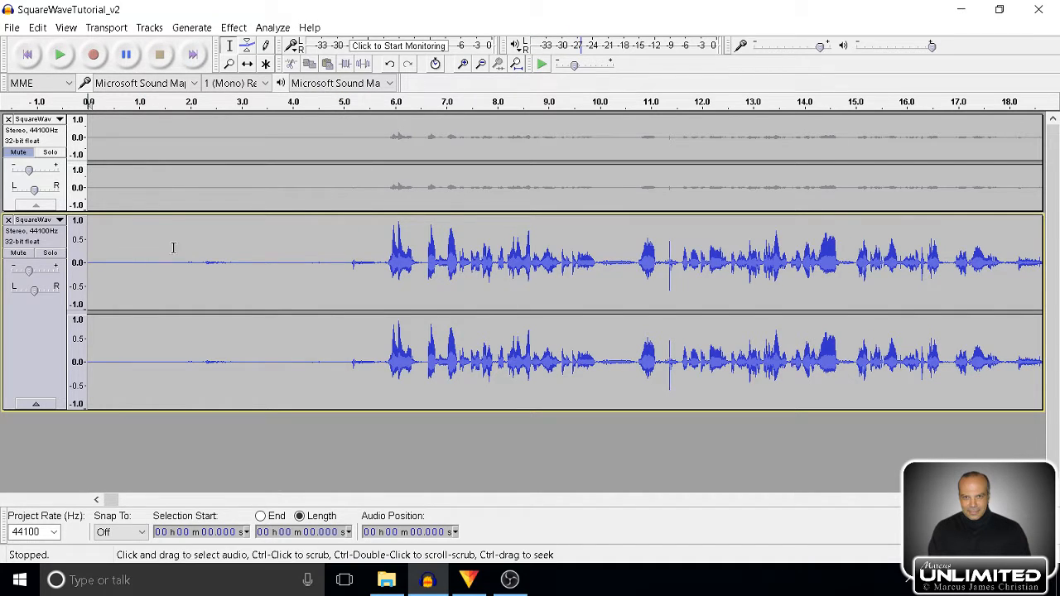
# Select about 1.7 s of background noise in the duplicate's quiet opening, play it, and capture it as the Noise Reduction profile.
pyautogui.moveTo(185, 263); pyautogui.dragTo(97, 263)
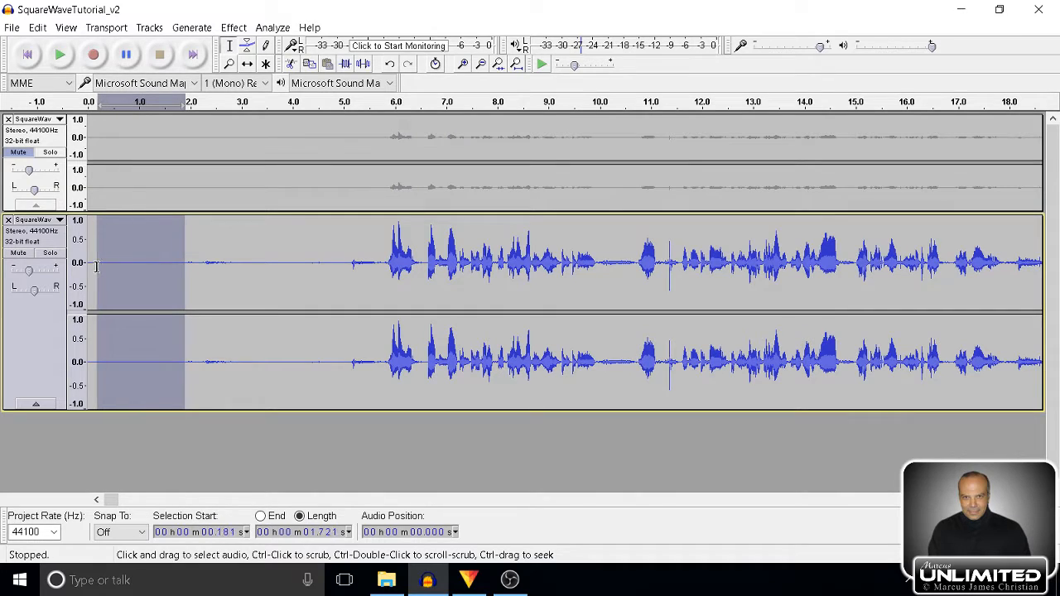
pyautogui.click(61, 55)
pyautogui.click(233, 28)
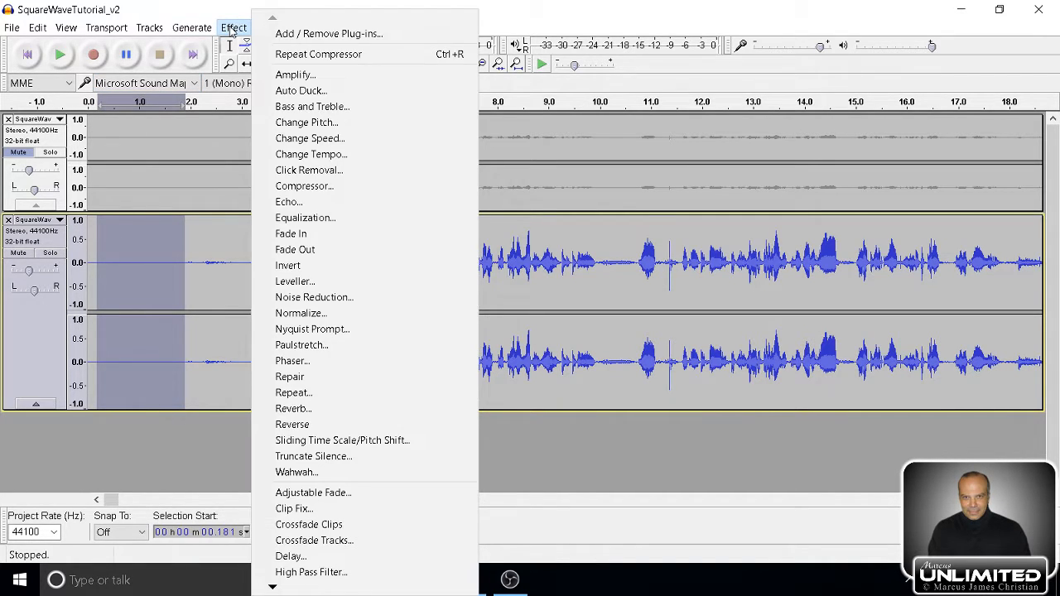
pyautogui.click(303, 300)
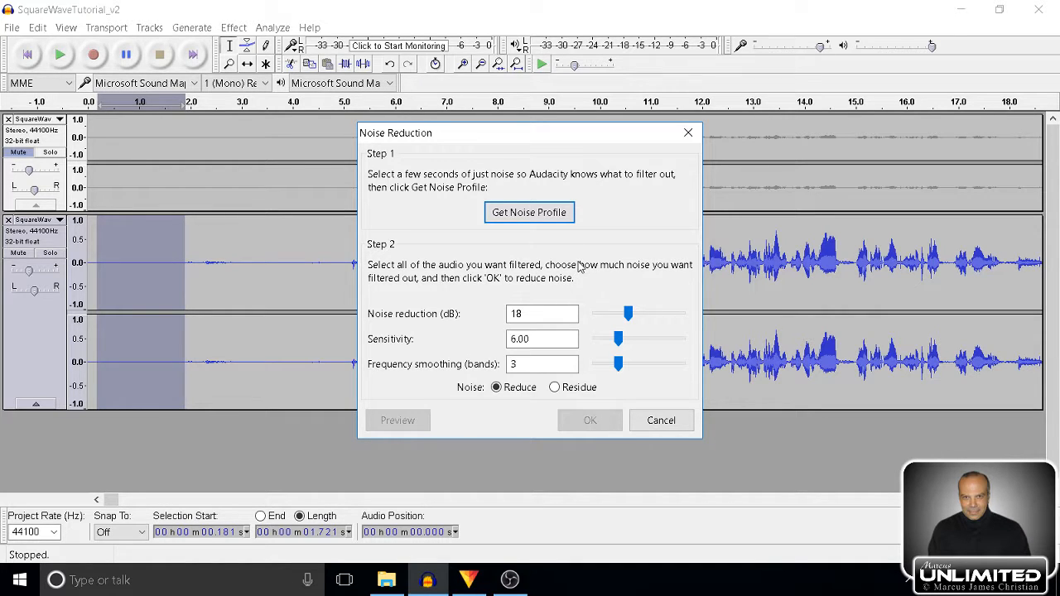
pyautogui.click(534, 217)
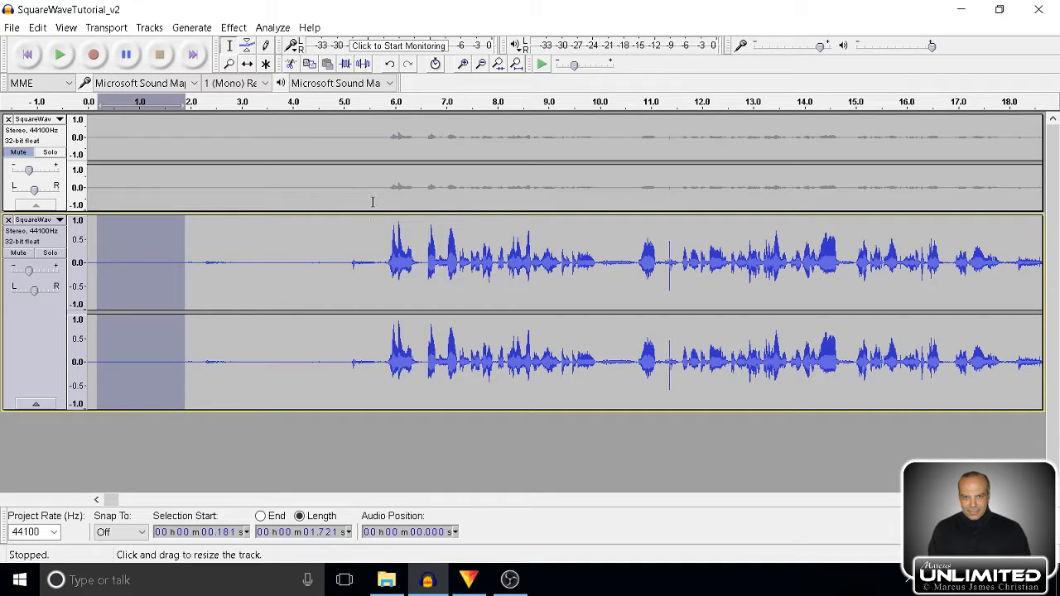
# Preview Noise Reduction at 18 dB on the quiet selection, cancel it, and play the unprocessed selection for comparison.
pyautogui.click(235, 29)
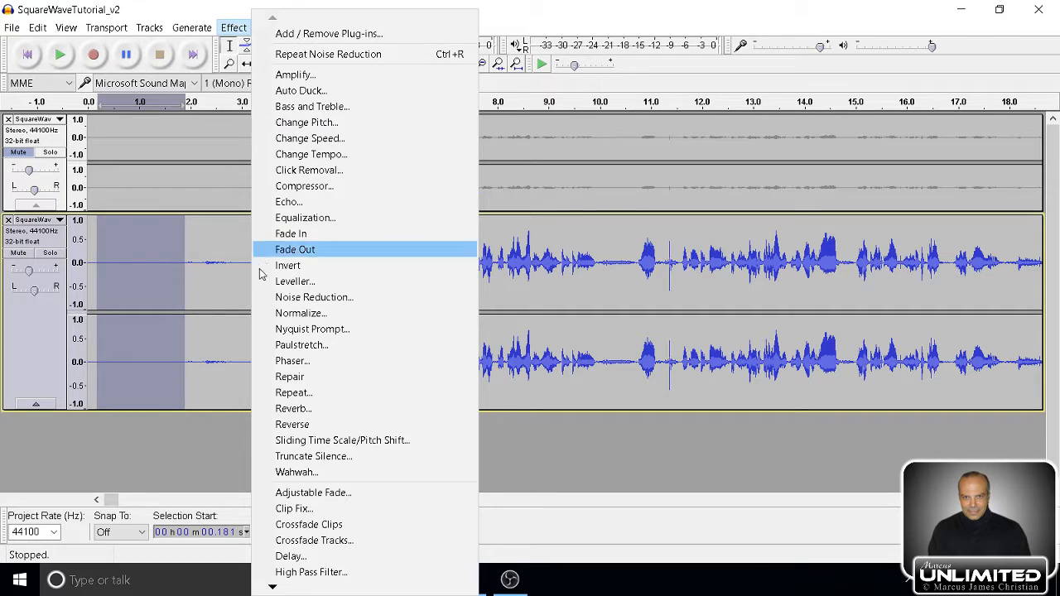
pyautogui.click(267, 304)
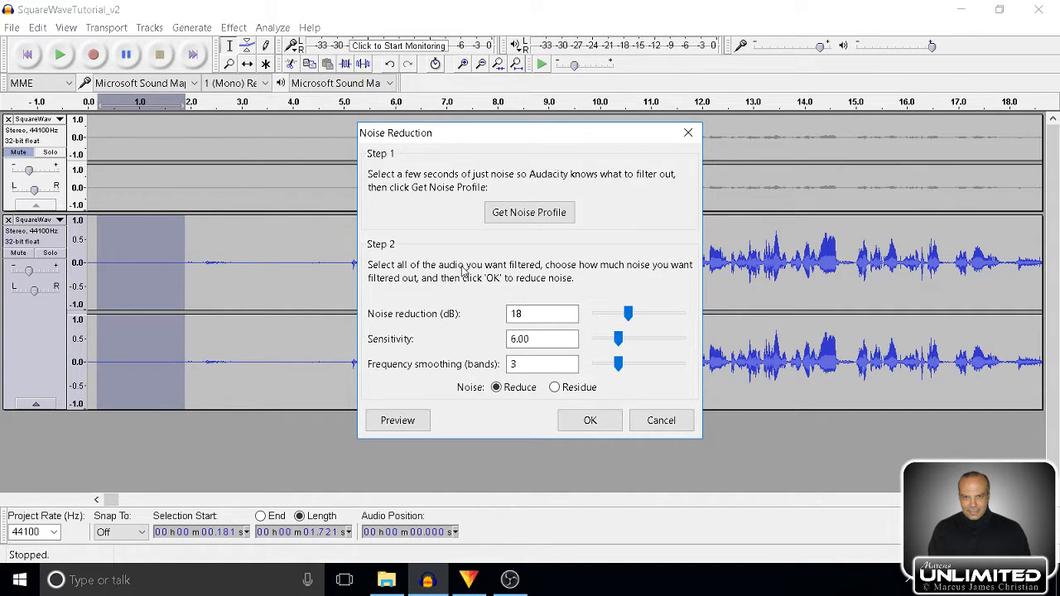
pyautogui.click(413, 422)
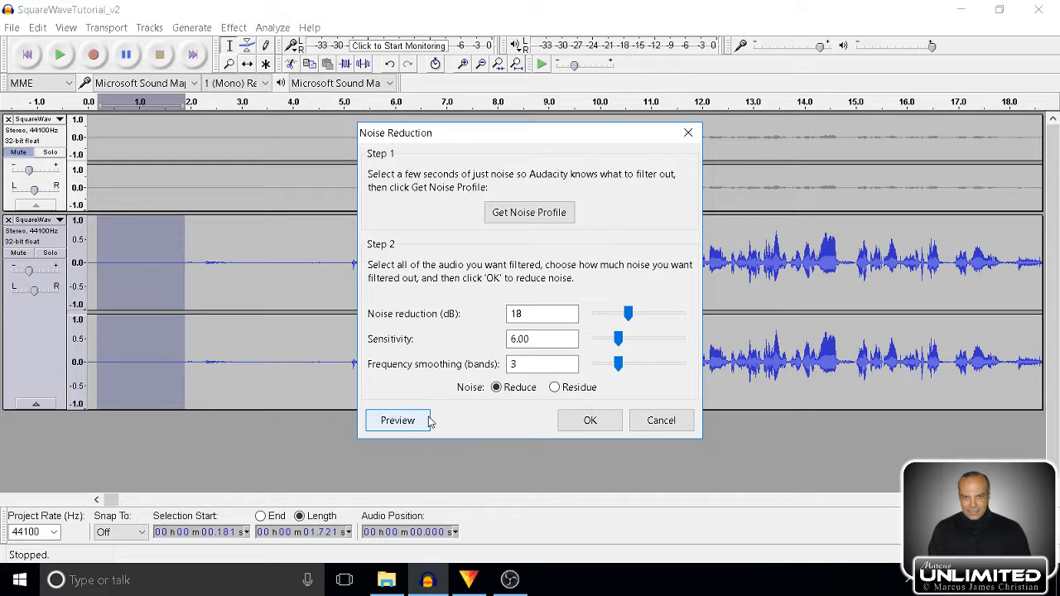
pyautogui.click(368, 421)
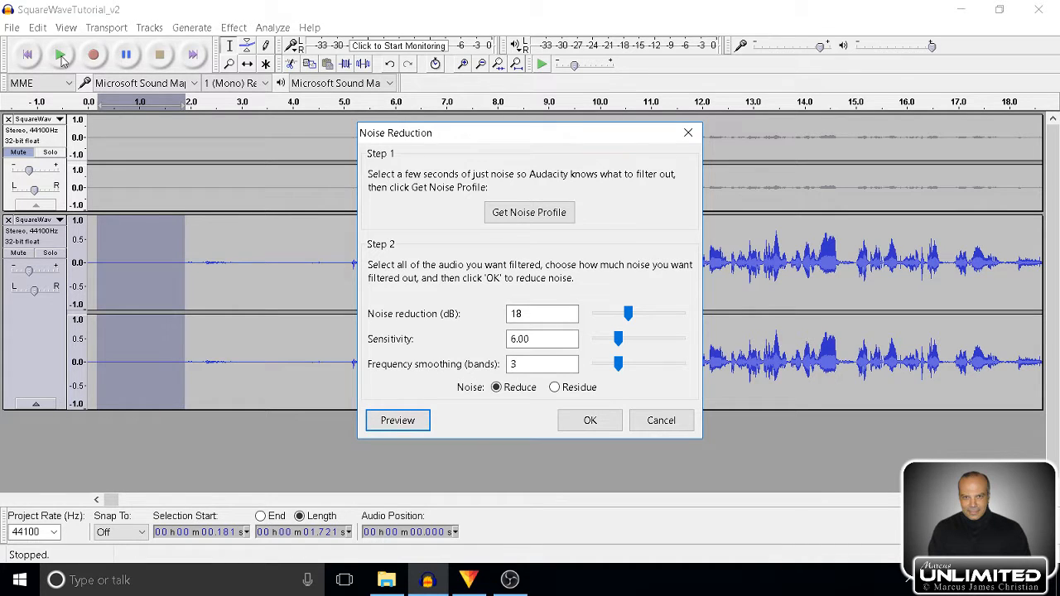
pyautogui.click(642, 420)
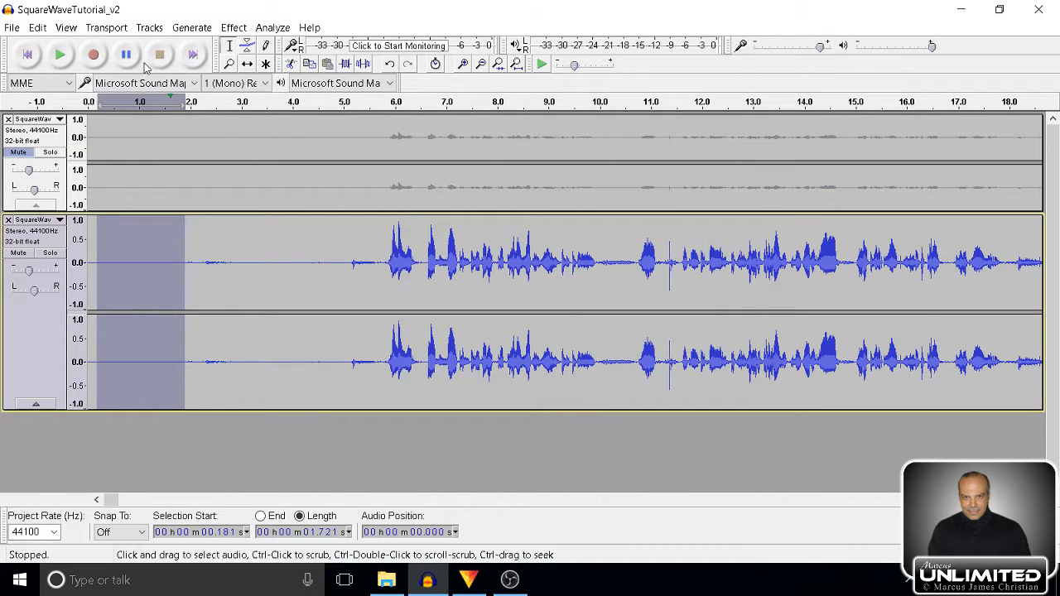
pyautogui.click(71, 53)
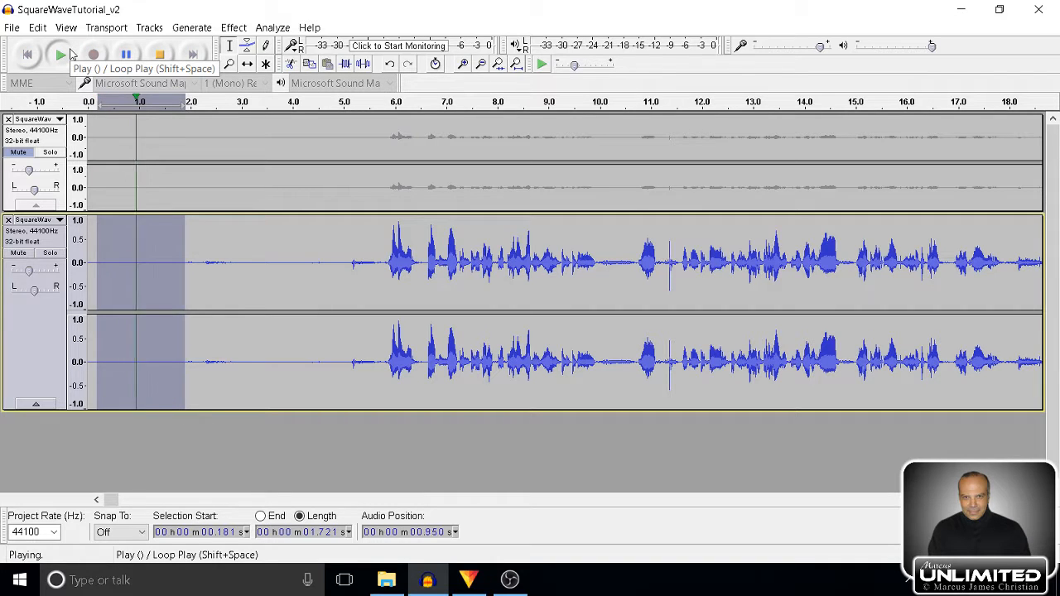
# Preview Noise Reduction on the quiet selection at 18 dB and at 12 dB, and close it without applying.
pyautogui.click(233, 27)
pyautogui.click(282, 298)
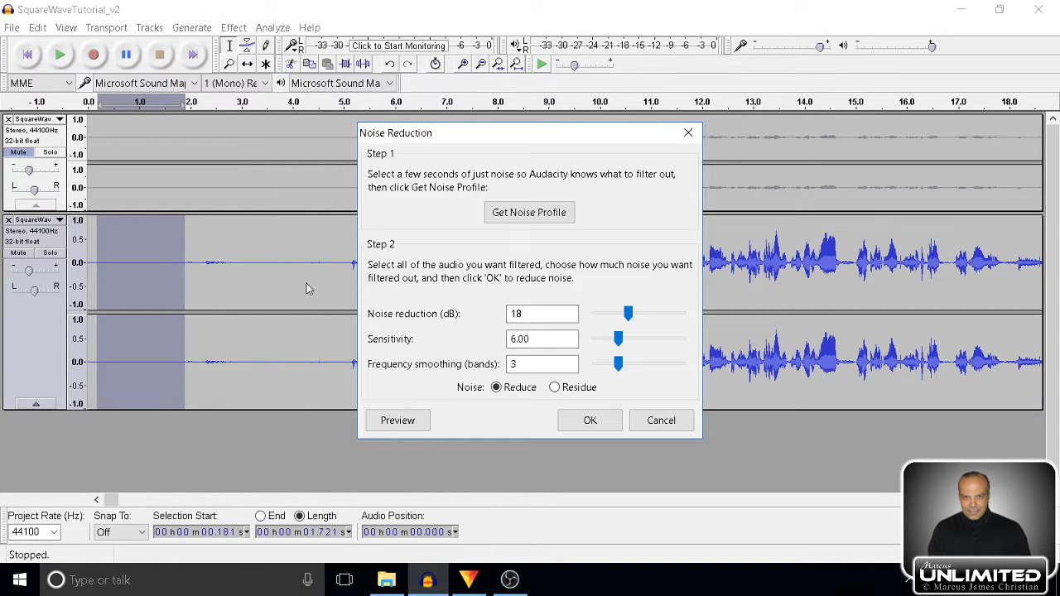
pyautogui.click(411, 424)
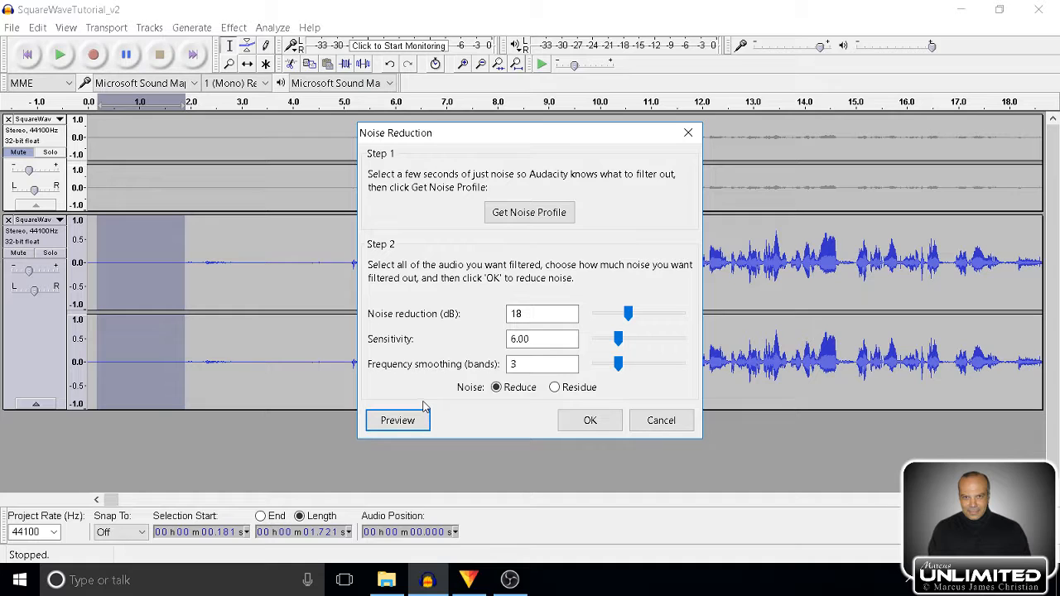
pyautogui.doubleClick(519, 315)
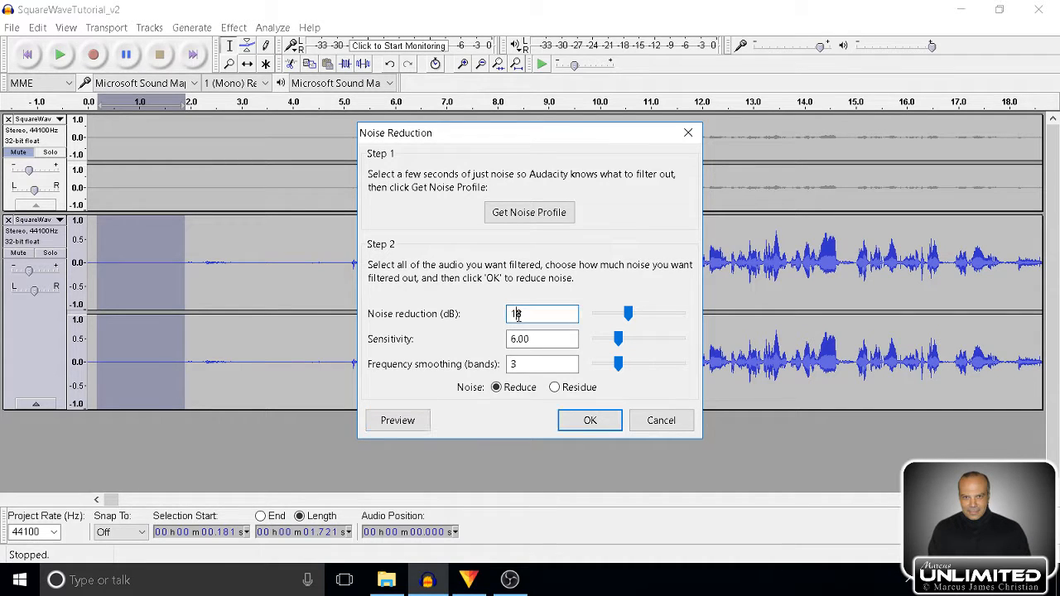
pyautogui.write('12')
pyautogui.click(397, 421)
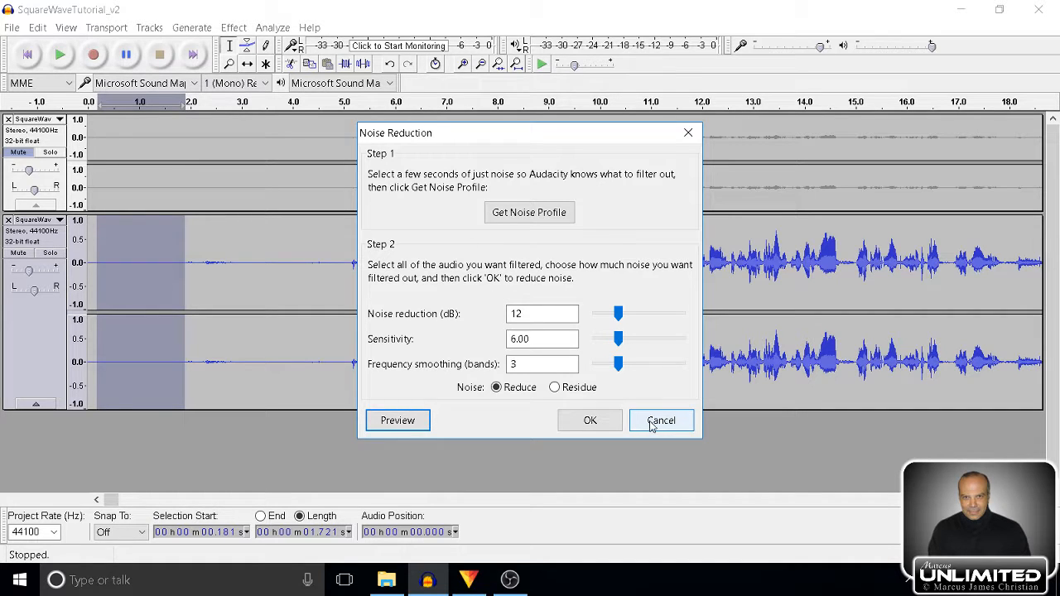
pyautogui.click(412, 422)
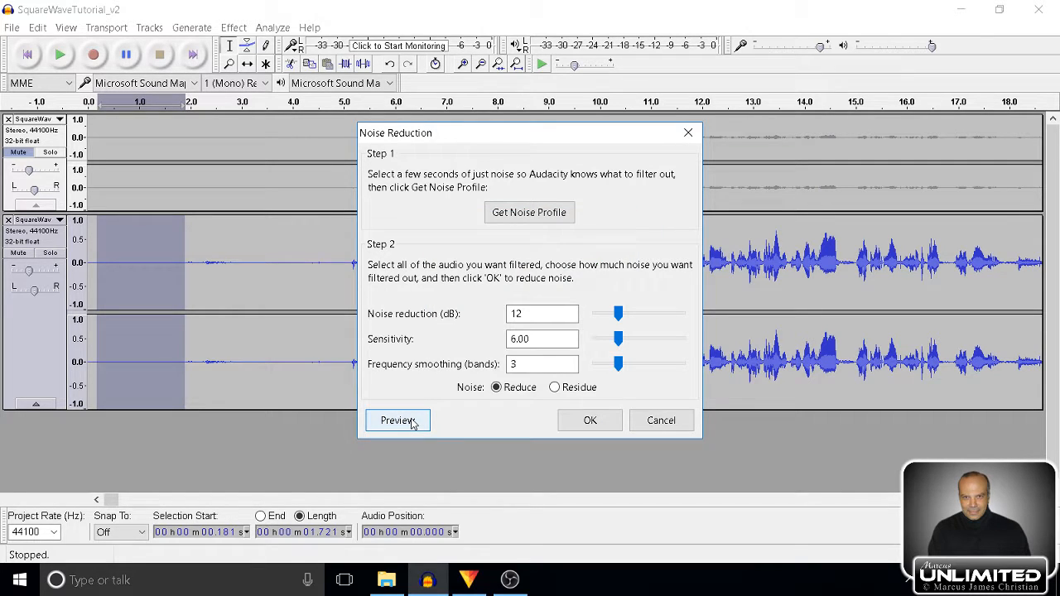
pyautogui.click(661, 420)
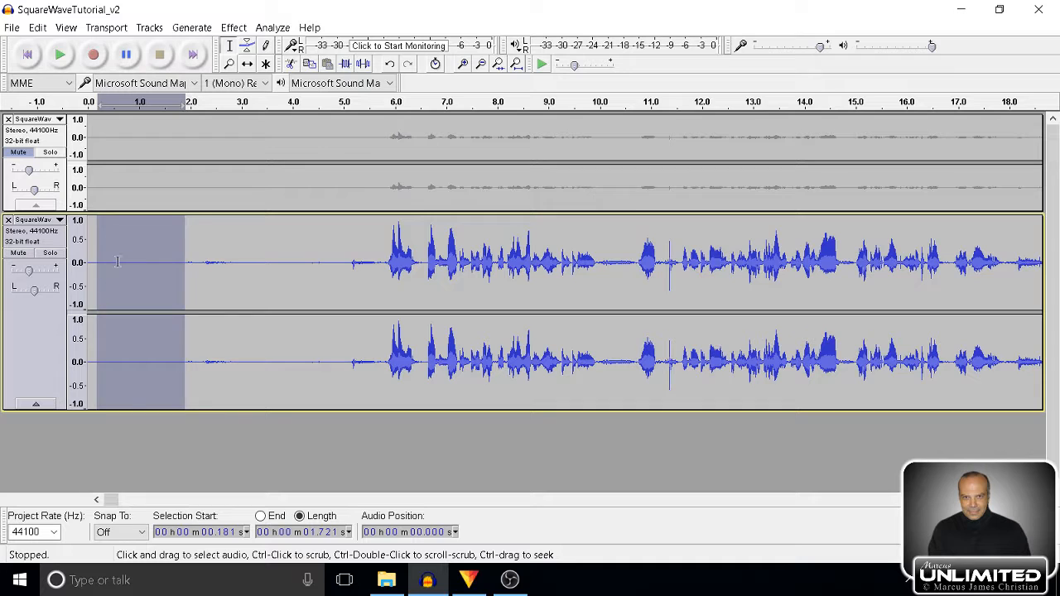
# Select the entire compressed duplicate and apply Noise Reduction at 12 dB with sensitivity 6.00 and 3 frequency smoothing bands.
pyautogui.click(43, 364)
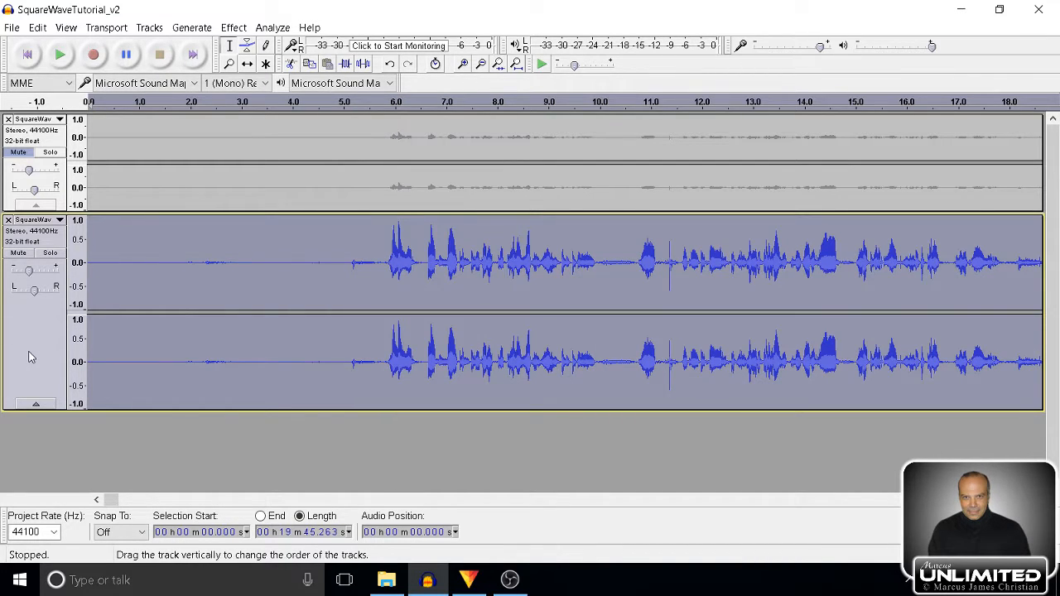
pyautogui.click(235, 28)
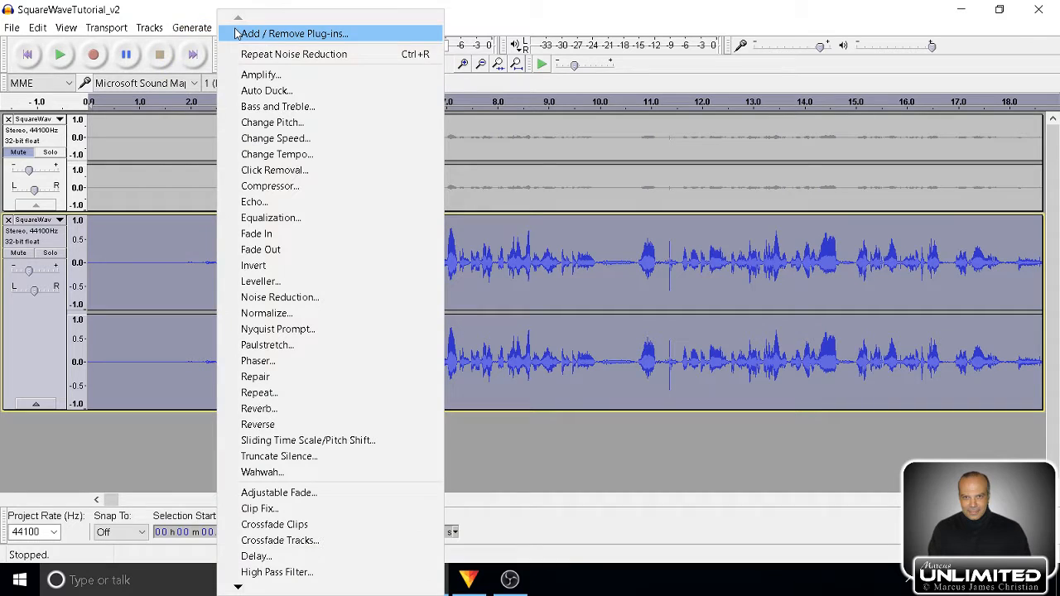
pyautogui.click(286, 297)
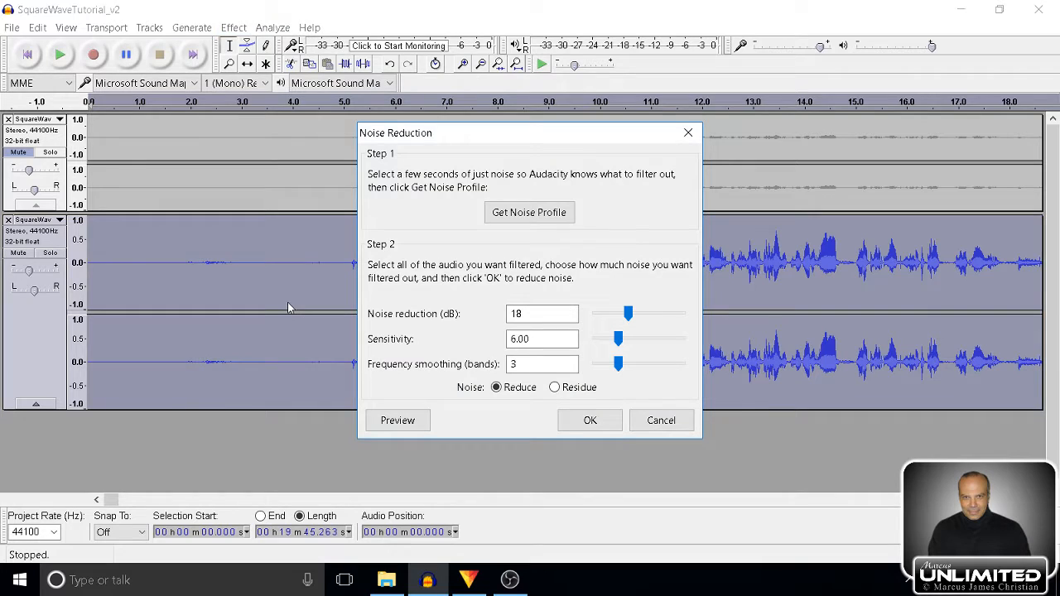
pyautogui.doubleClick(524, 314)
pyautogui.write('12')
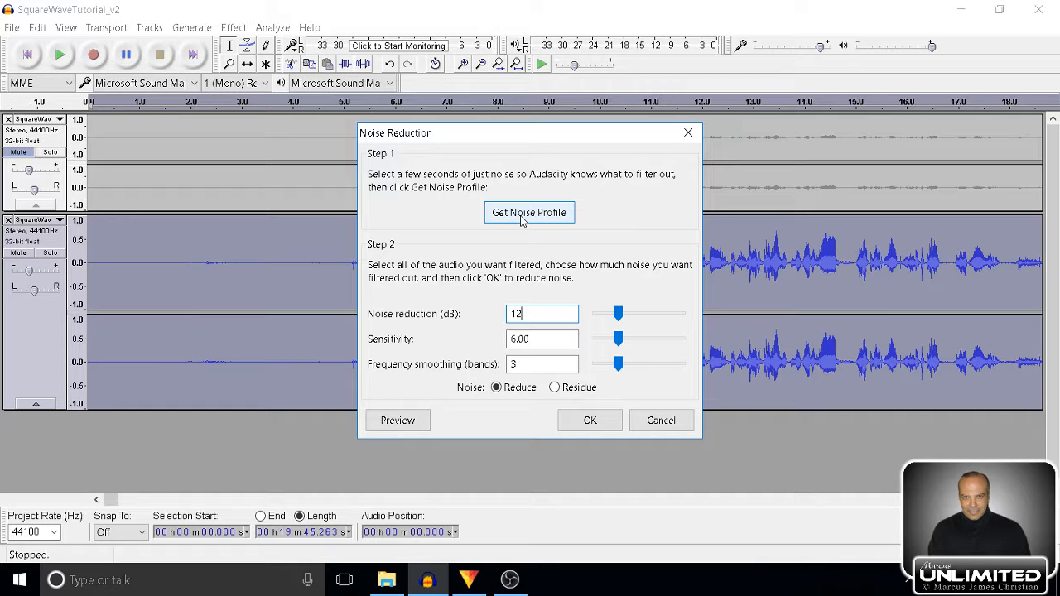
pyautogui.click(600, 424)
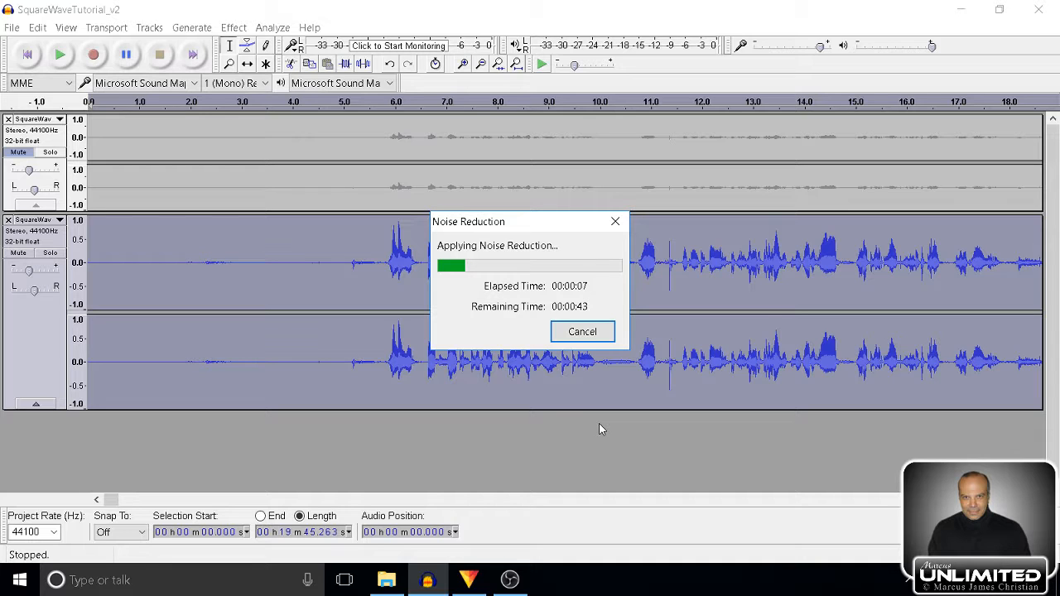
# Switch to HitFilm 4 Express and import the SquareWaveTutorial_v2 video from the Videos folder.
pyautogui.click(470, 582)
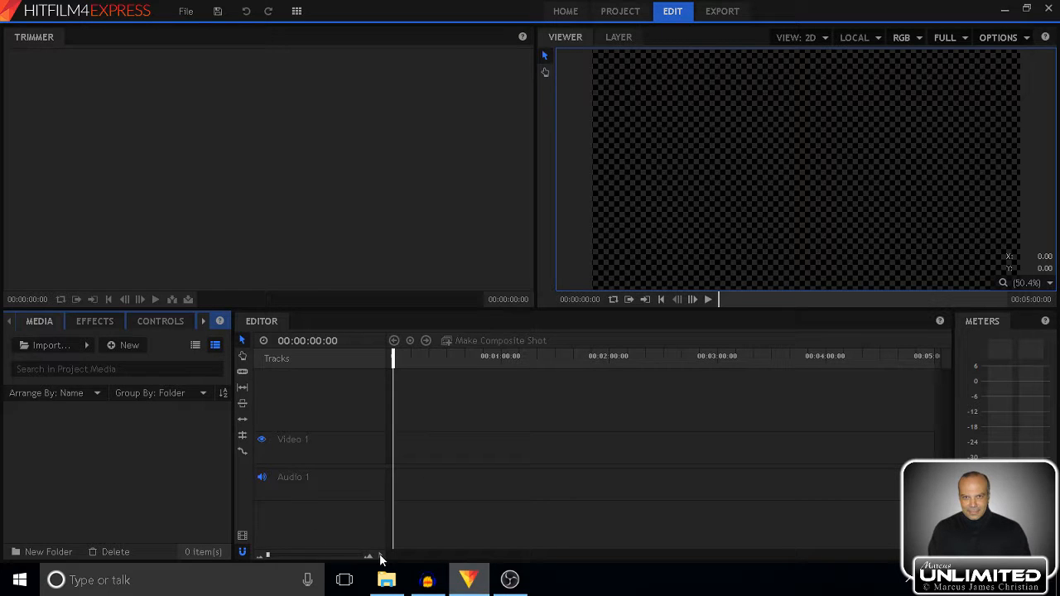
pyautogui.click(65, 345)
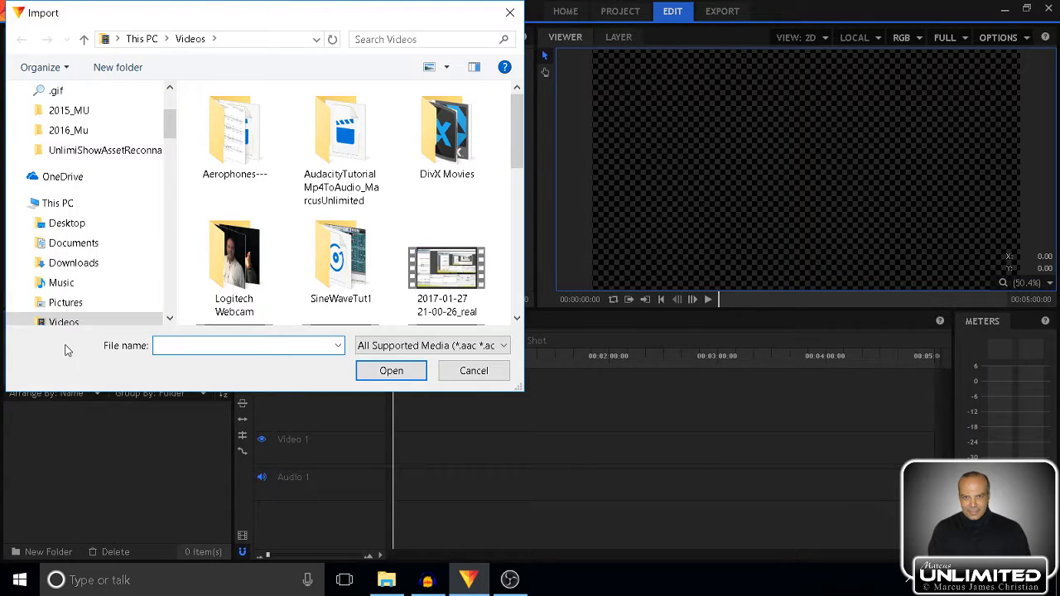
pyautogui.scroll(-4, 445, 210)
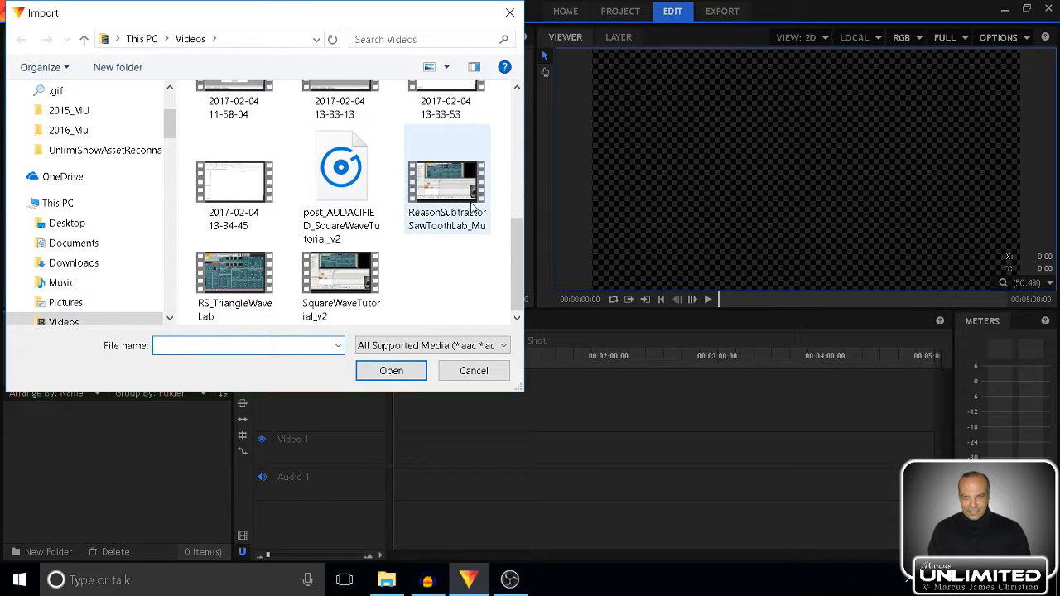
pyautogui.click(350, 274)
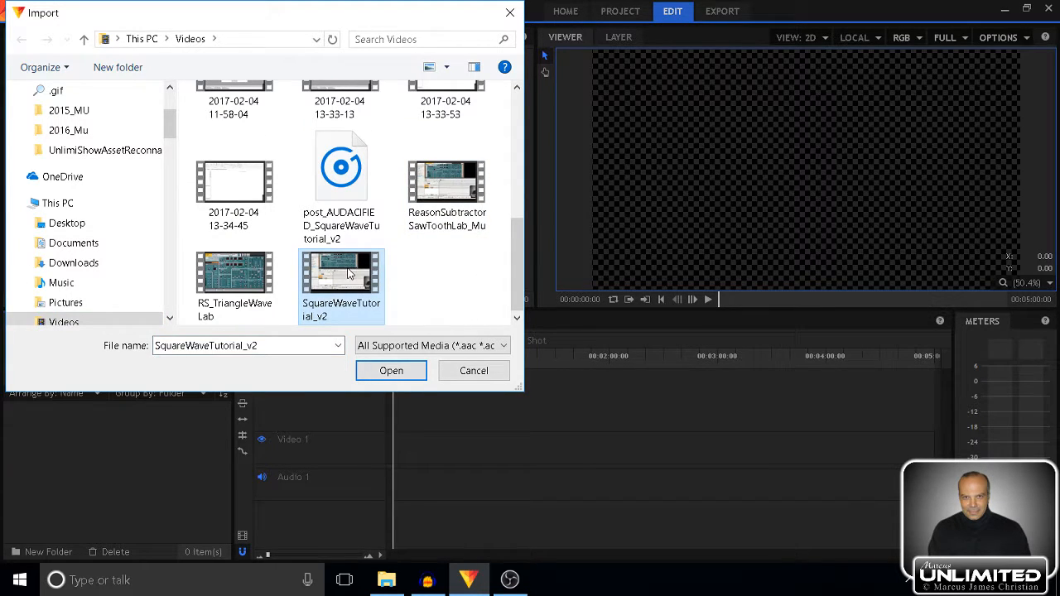
pyautogui.click(390, 372)
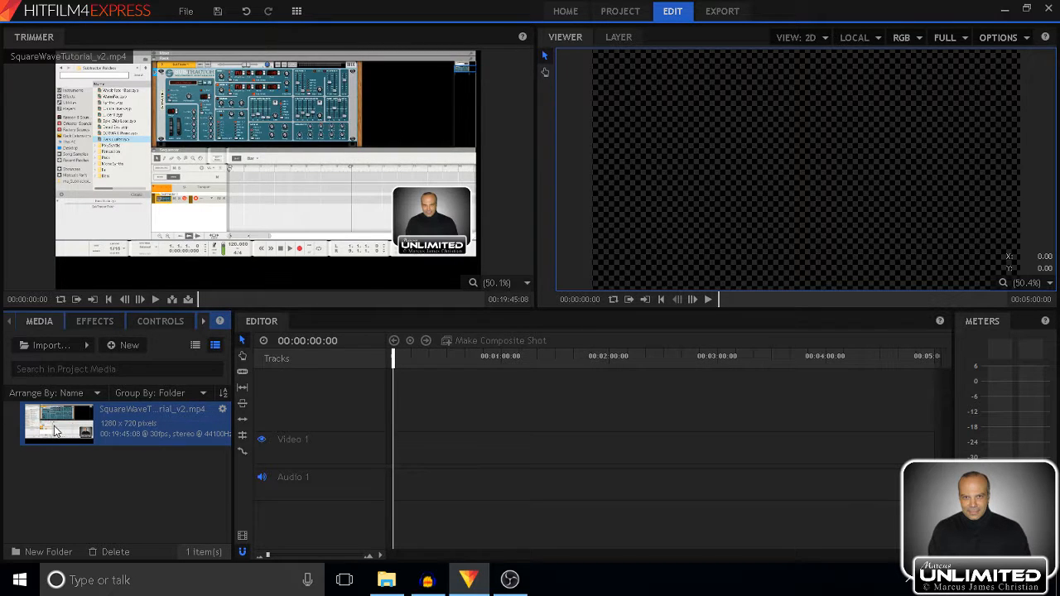
# Place the imported video at the start of the timeline, match the sequence settings to the clip, and remove the empty tracks.
pyautogui.moveTo(54, 430); pyautogui.dragTo(397, 458)
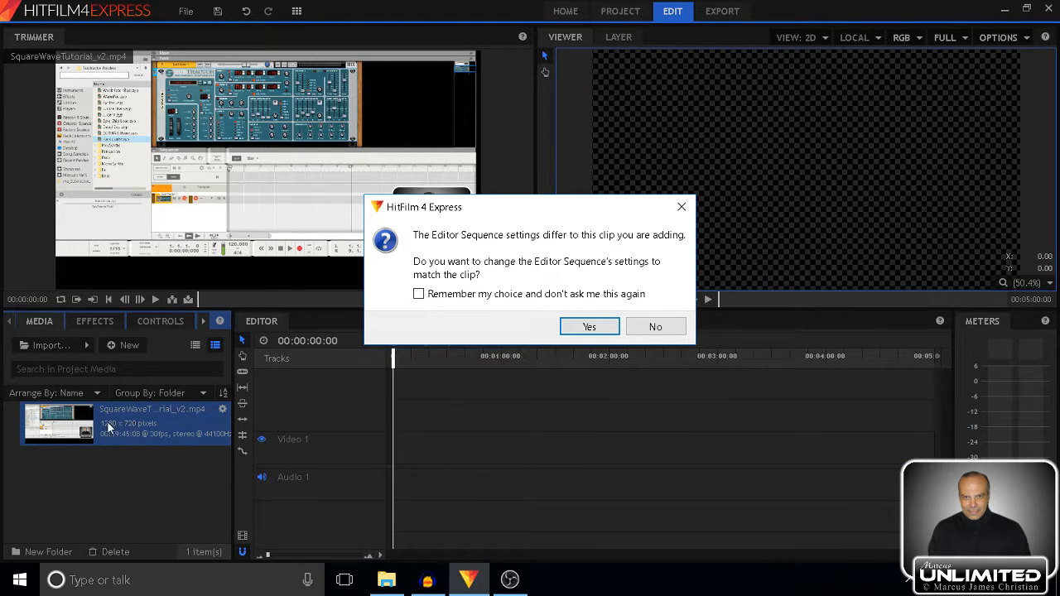
pyautogui.click(585, 326)
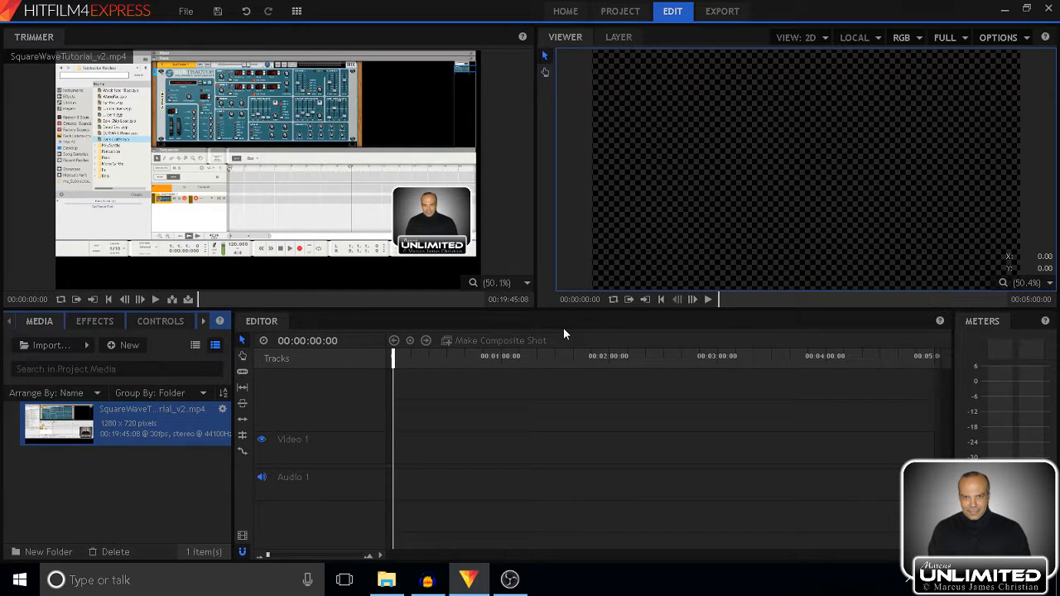
pyautogui.doubleClick(68, 437)
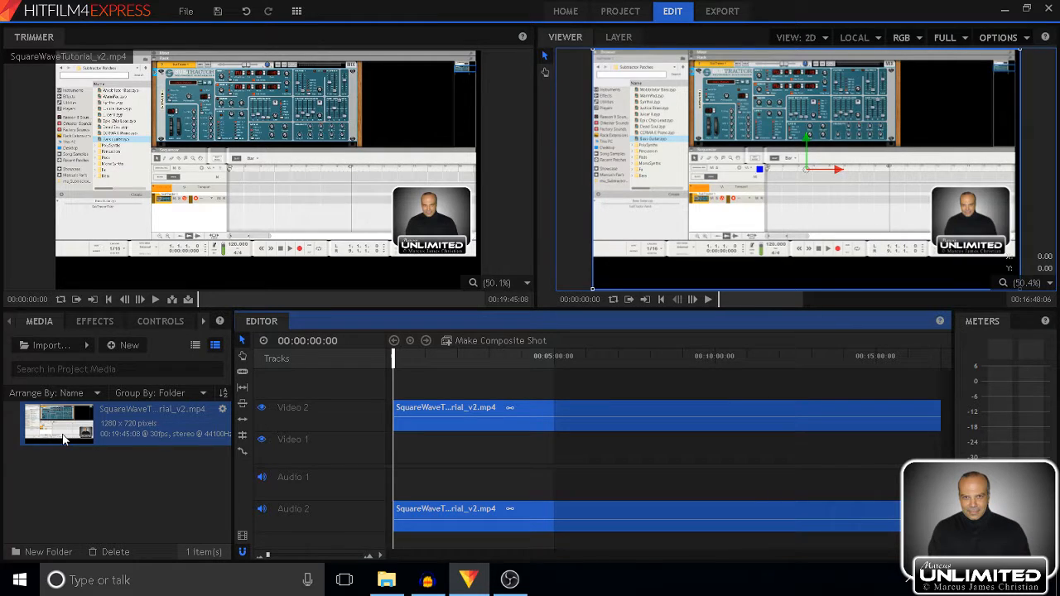
pyautogui.rightClick(355, 455)
pyautogui.click(368, 477)
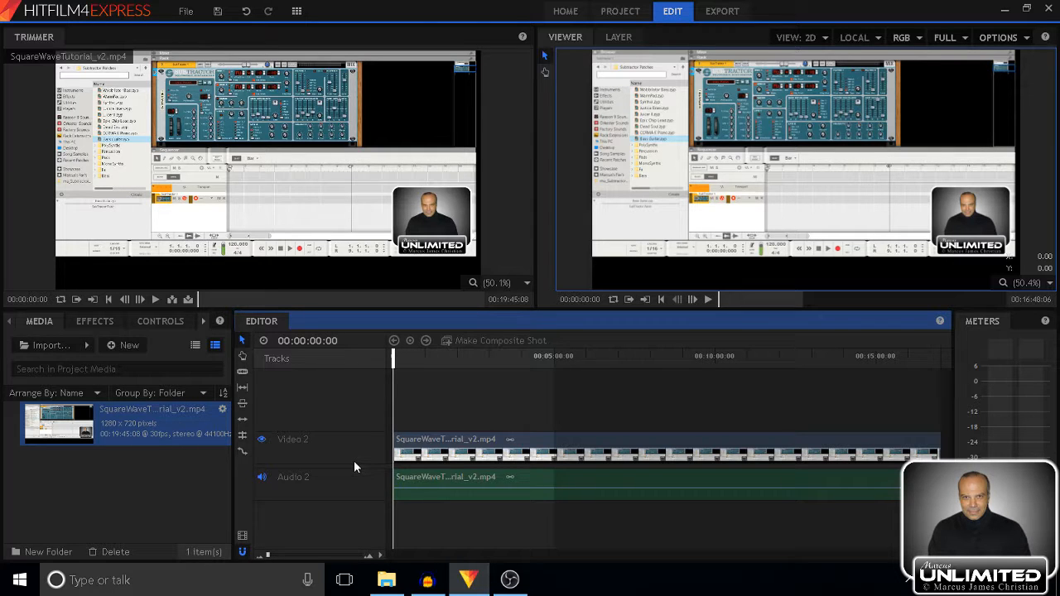
# Switch back to Audacity, fit the whole project in view, and play the noise-reduced duplicate from the start.
pyautogui.click(434, 582)
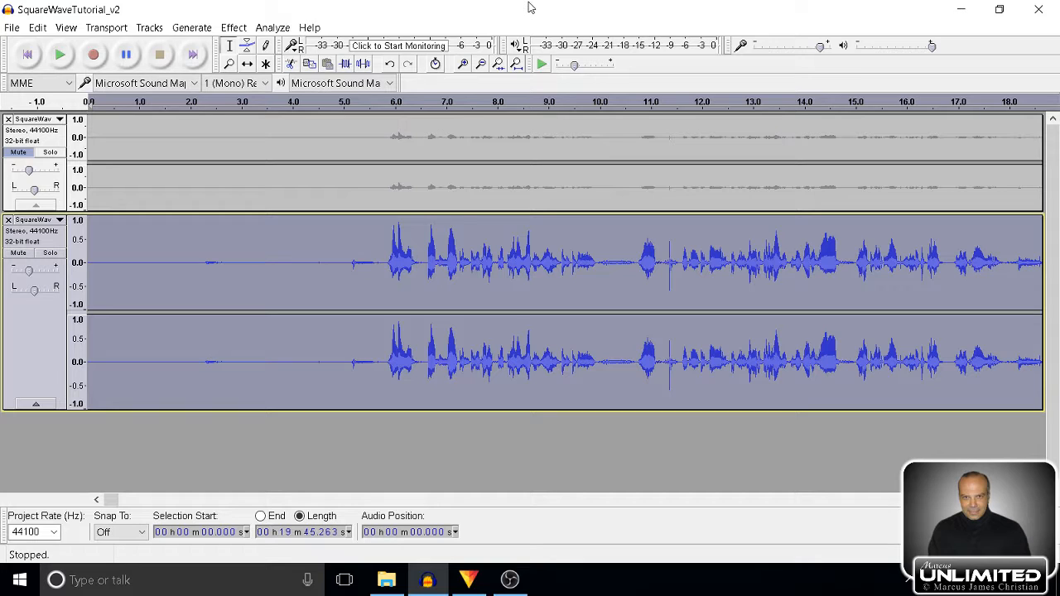
pyautogui.click(520, 65)
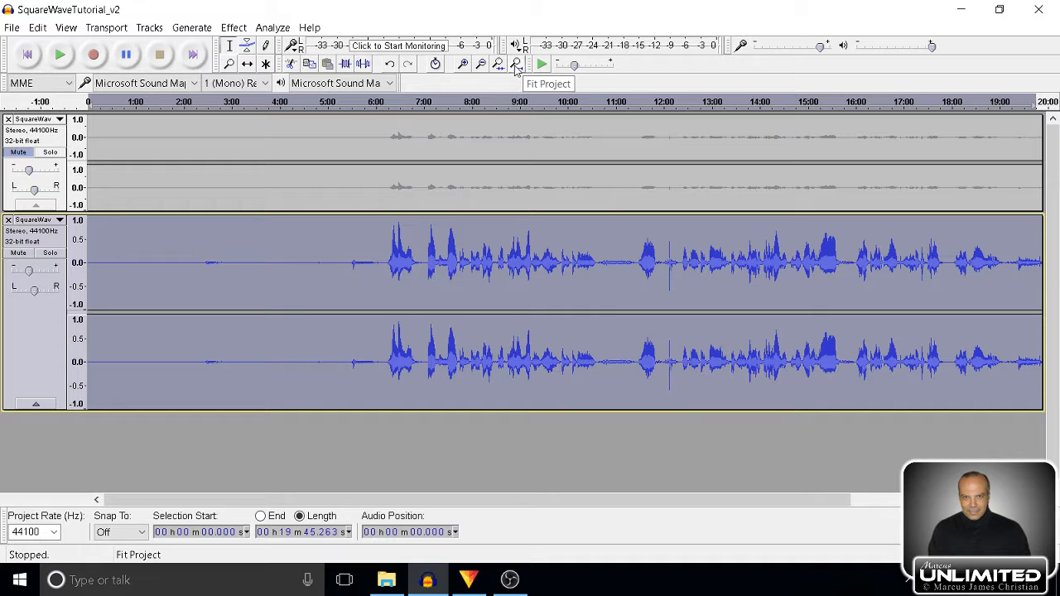
pyautogui.click(515, 65)
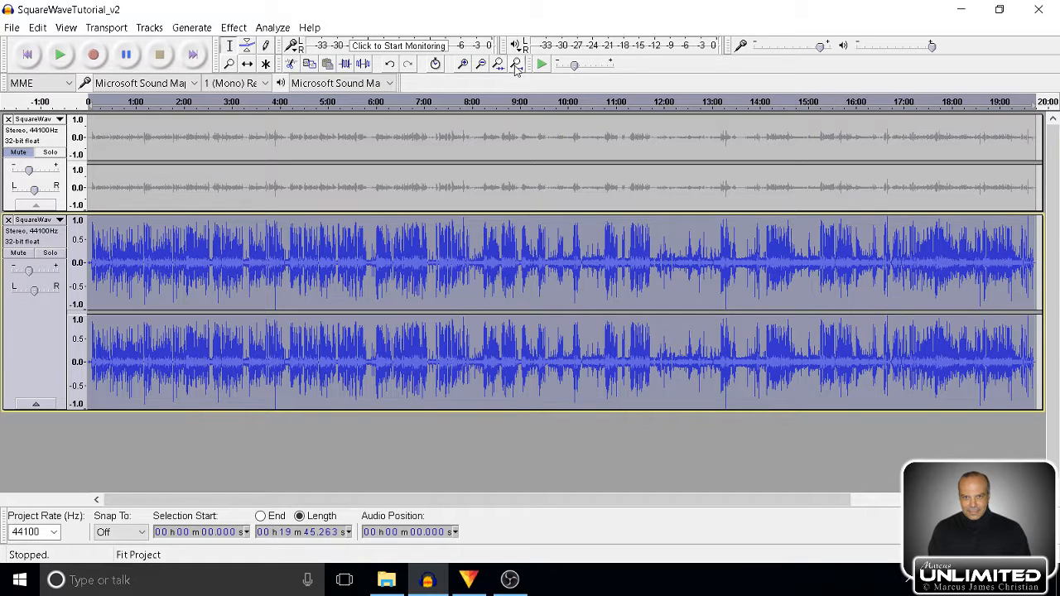
pyautogui.click(29, 55)
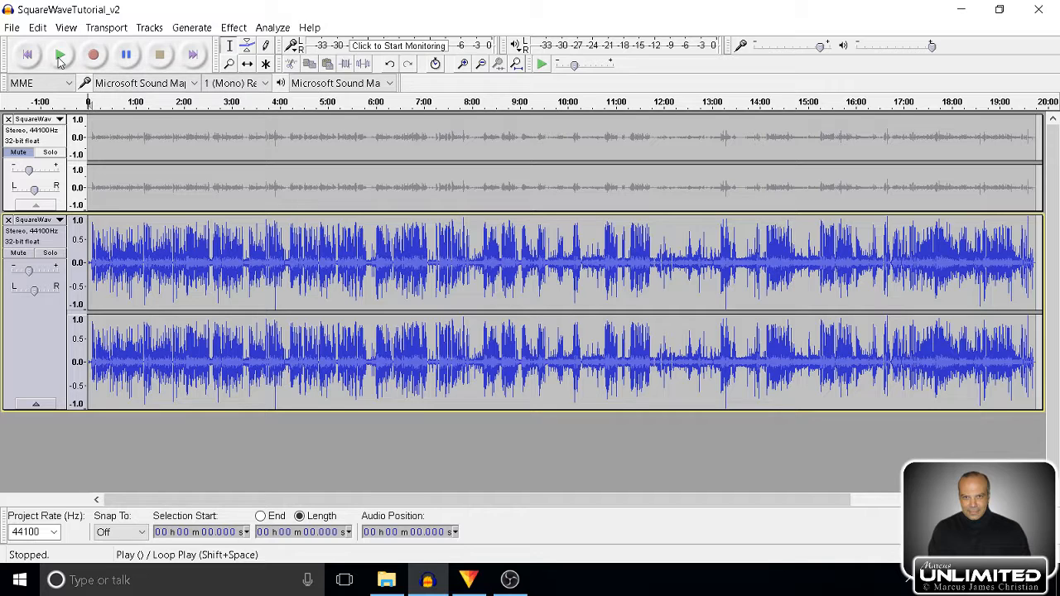
pyautogui.click(59, 56)
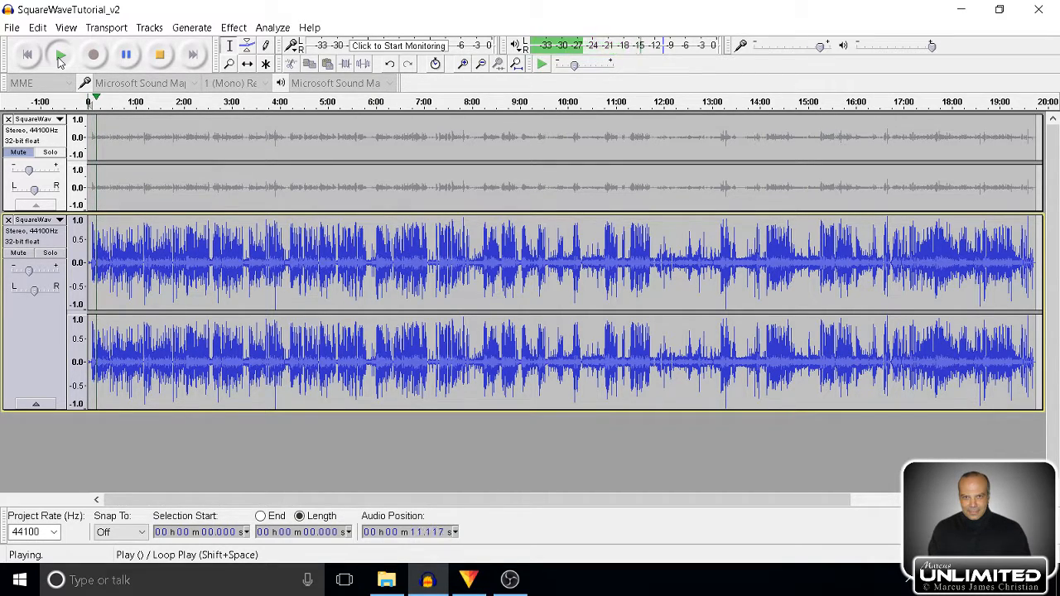
# Stop the playback from the start and listen to a short passage of the noise-reduced duplicate from about 7:06.
pyautogui.click(160, 55)
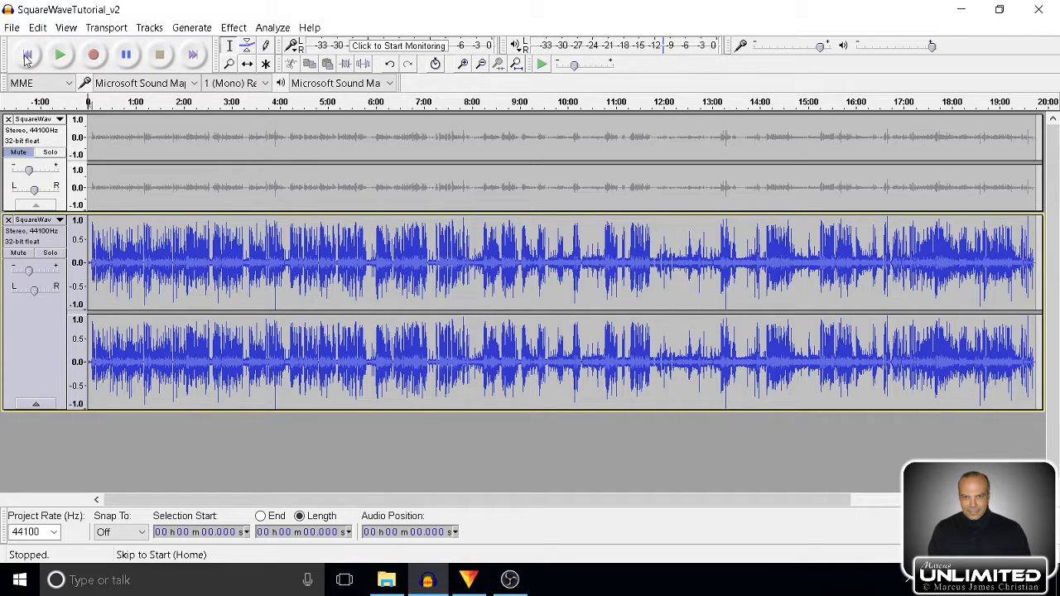
pyautogui.click(427, 262)
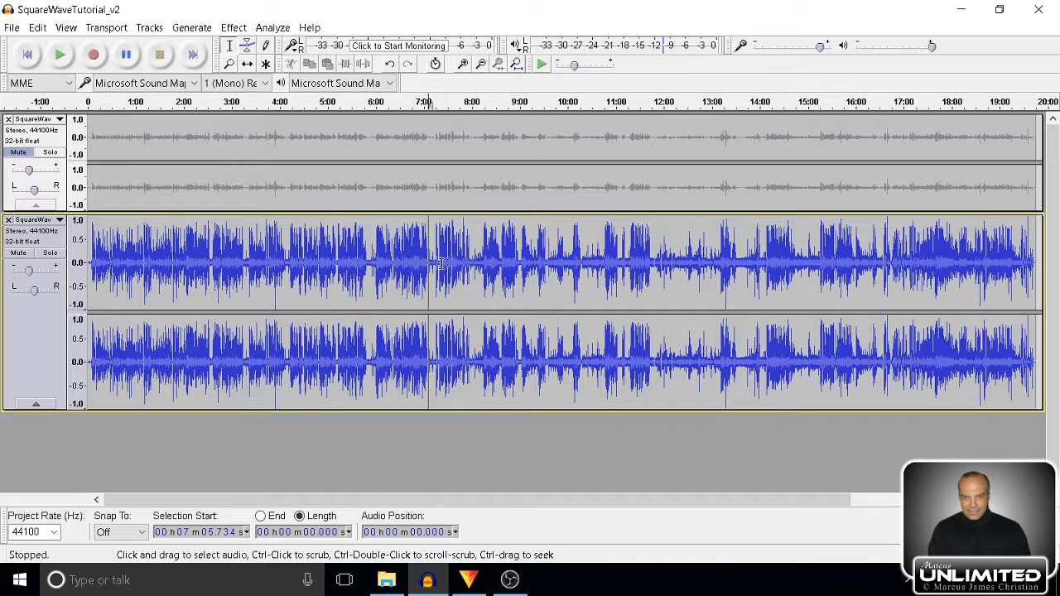
pyautogui.click(60, 54)
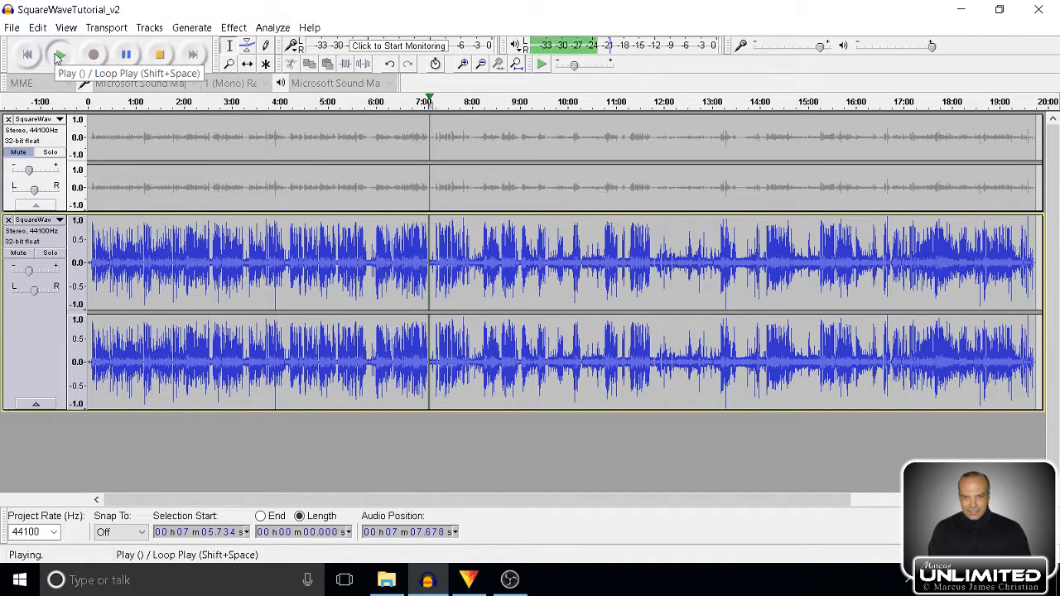
pyautogui.click(135, 55)
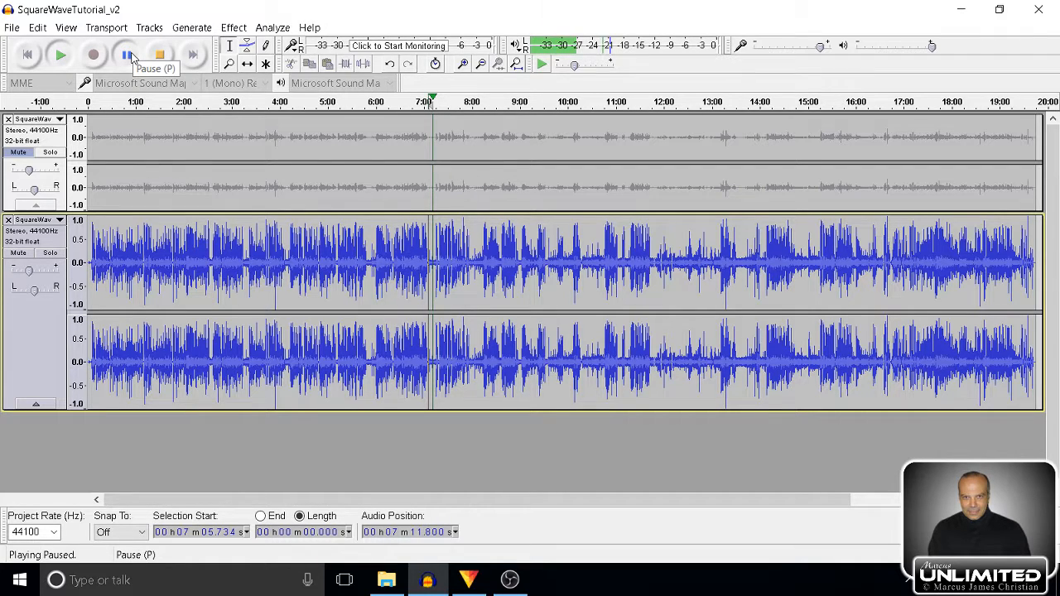
# Listen to the noise-reduced duplicate from about 11:59 and stop the playback.
pyautogui.click(655, 262)
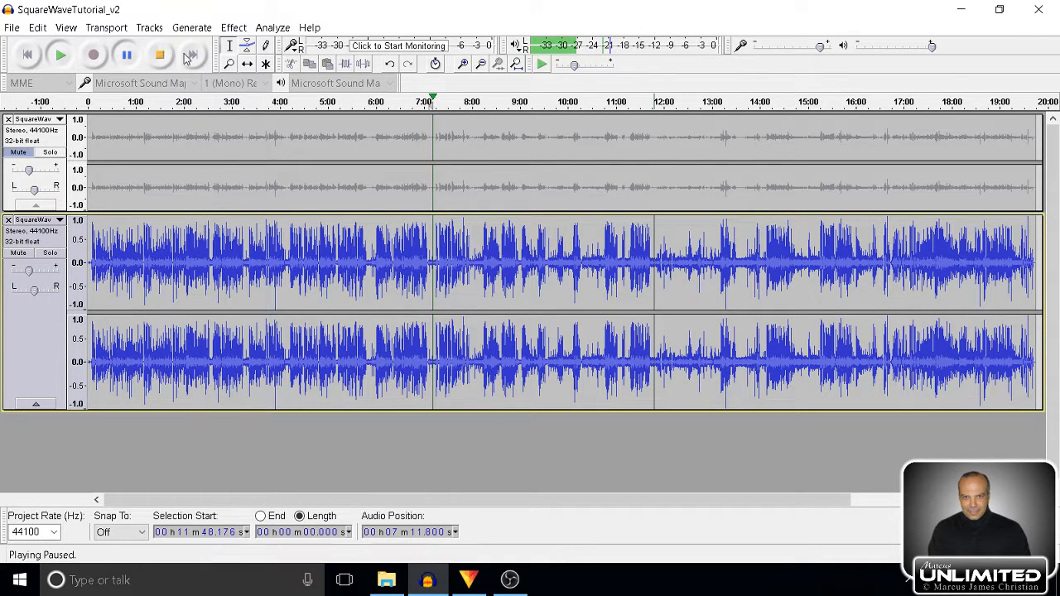
pyautogui.click(126, 55)
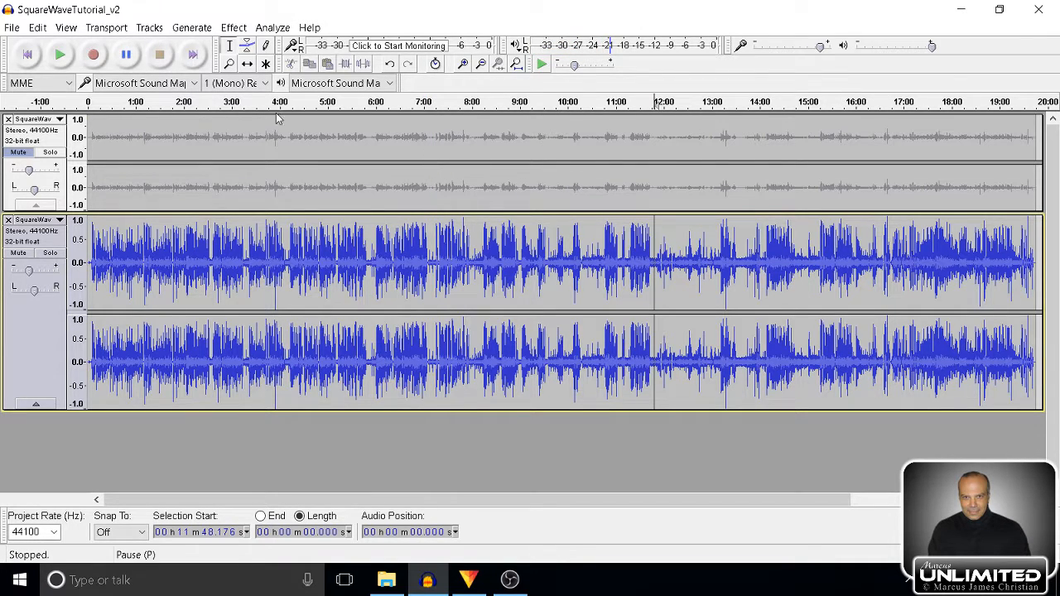
pyautogui.click(663, 263)
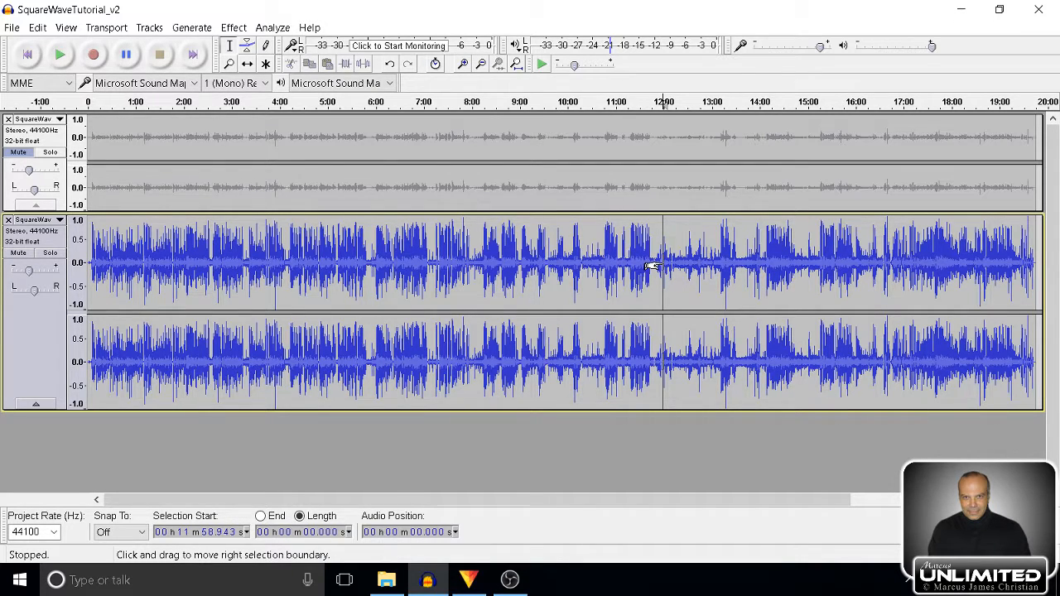
pyautogui.click(59, 54)
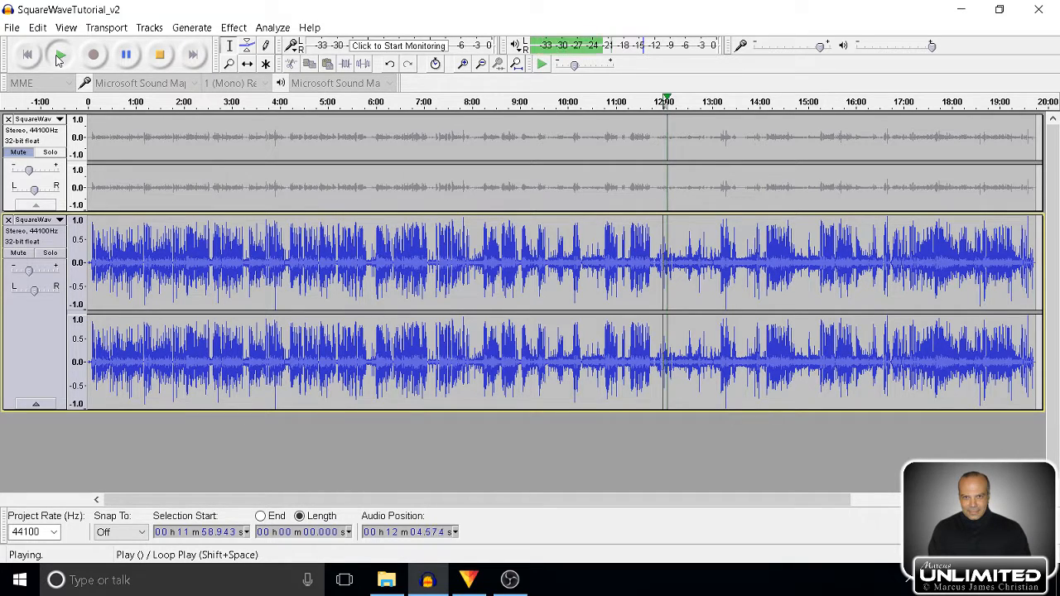
pyautogui.click(126, 55)
pyautogui.click(159, 55)
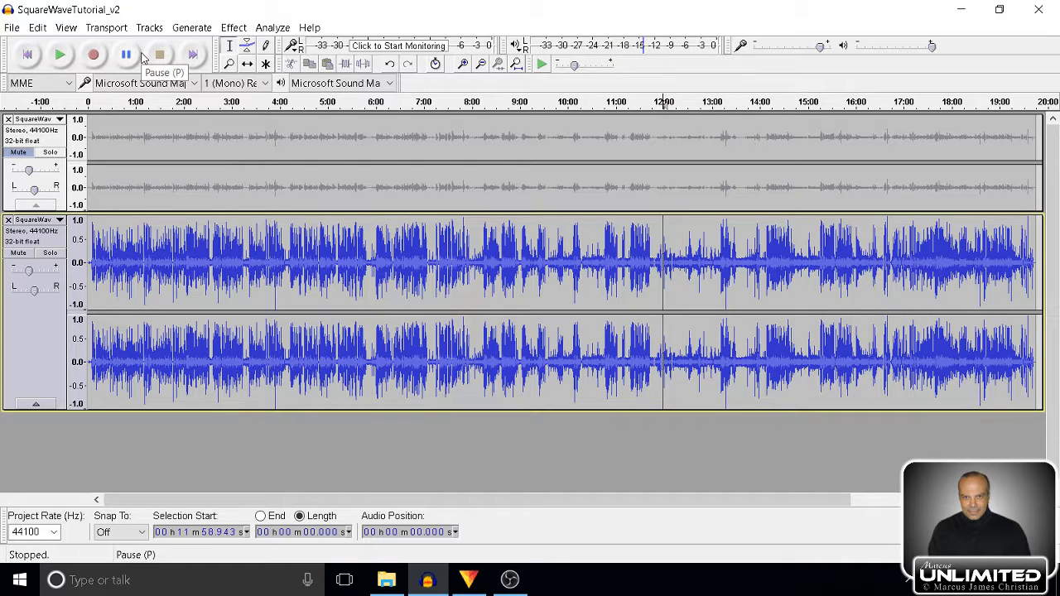
# Zoom in on roughly the first 37 seconds of the project and listen to the duplicate's opening from the start.
pyautogui.click(28, 55)
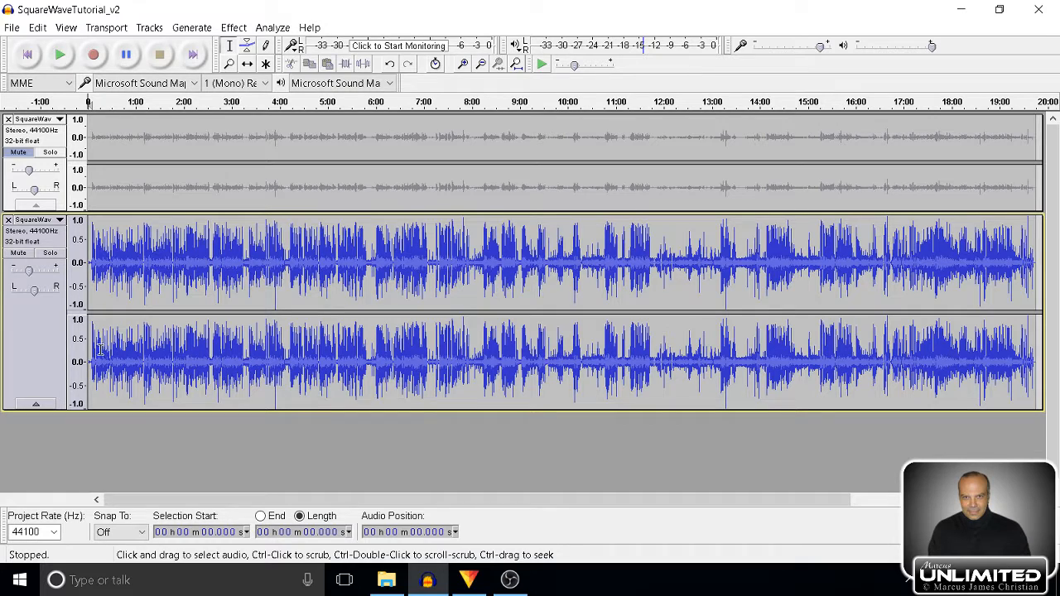
pyautogui.click(46, 354)
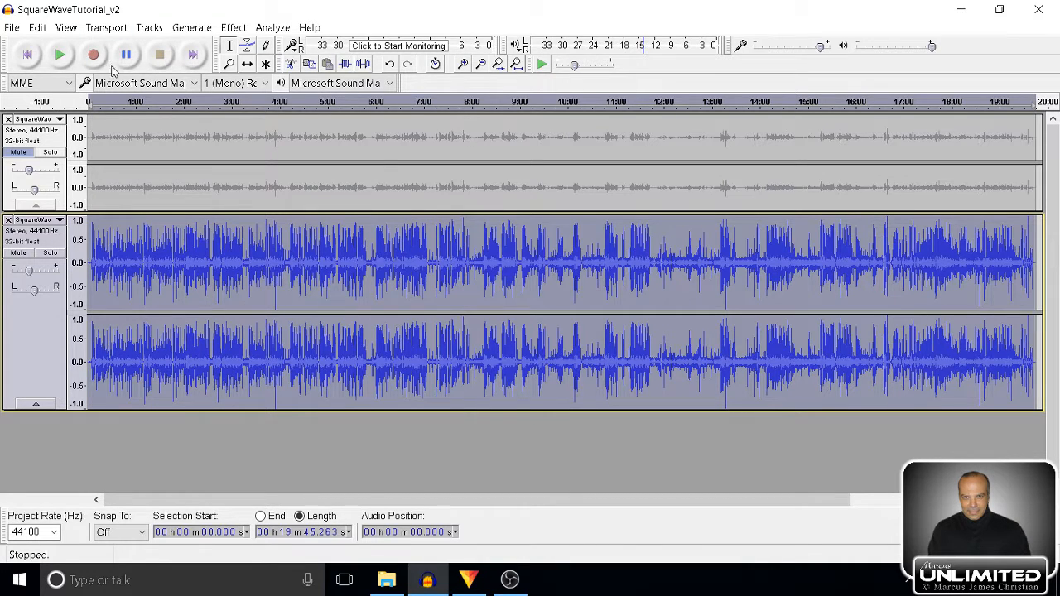
pyautogui.click(28, 54)
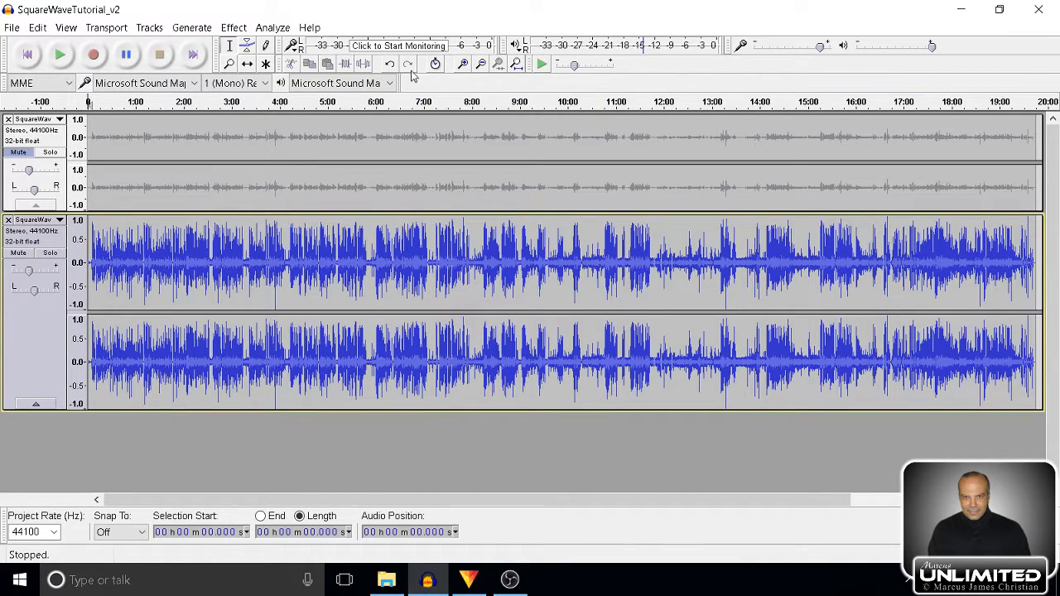
pyautogui.click(464, 65)
pyautogui.click(464, 65)
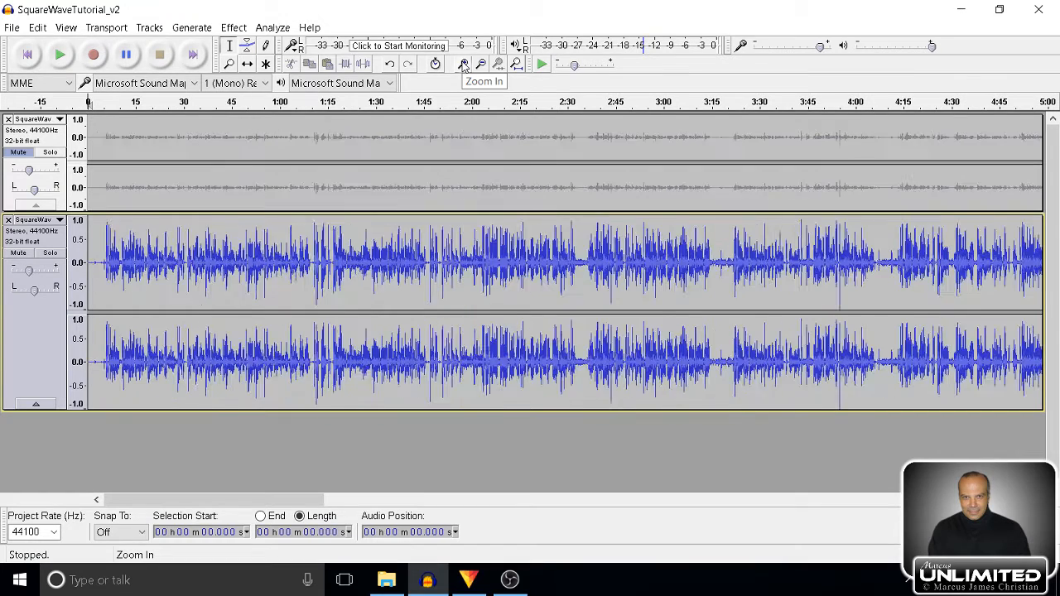
pyautogui.click(464, 65)
pyautogui.click(464, 65)
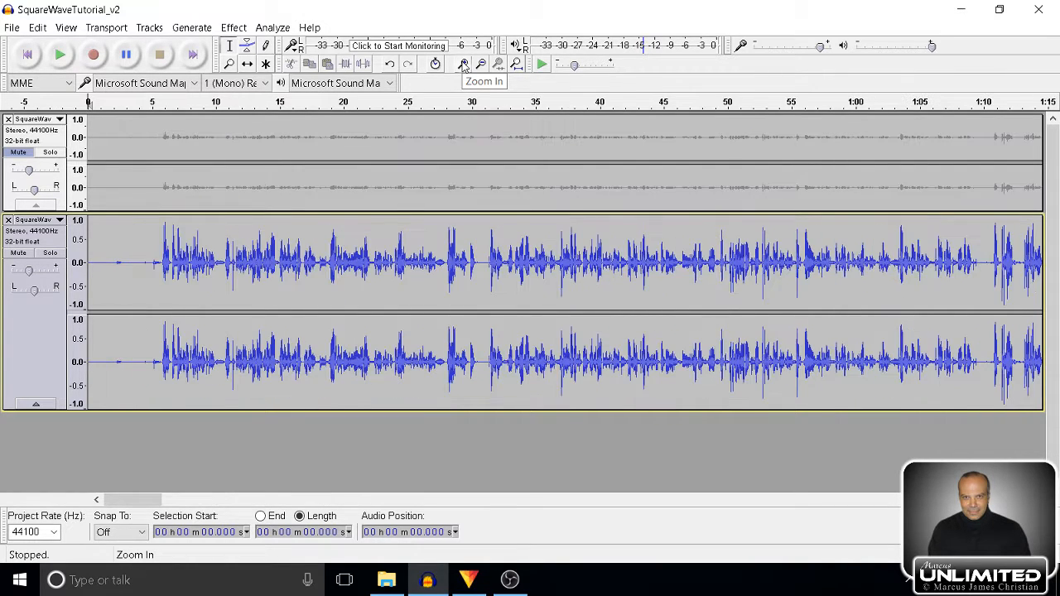
pyautogui.click(464, 65)
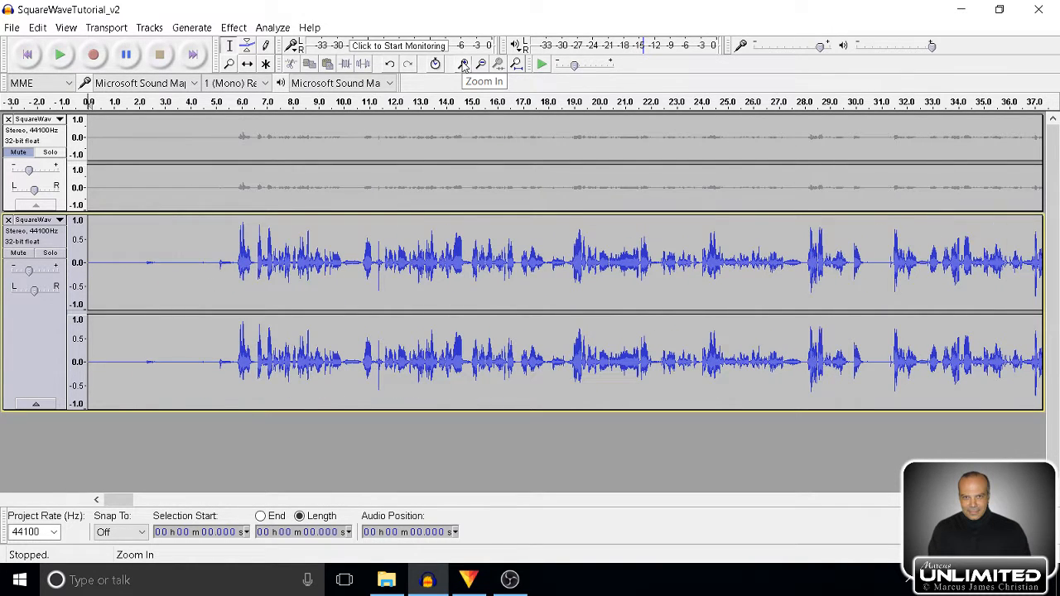
pyautogui.click(60, 55)
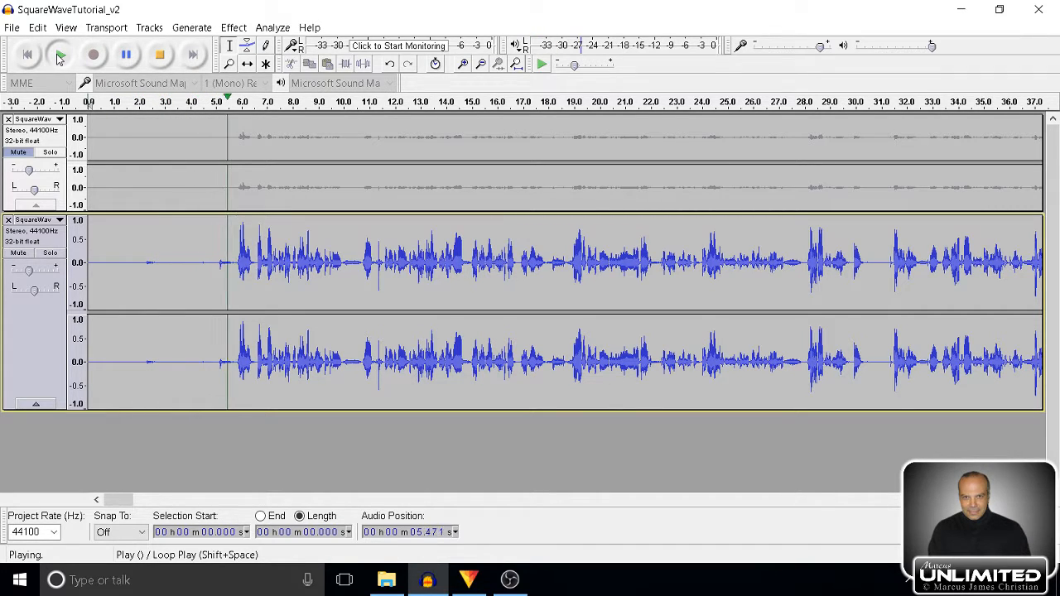
pyautogui.click(129, 54)
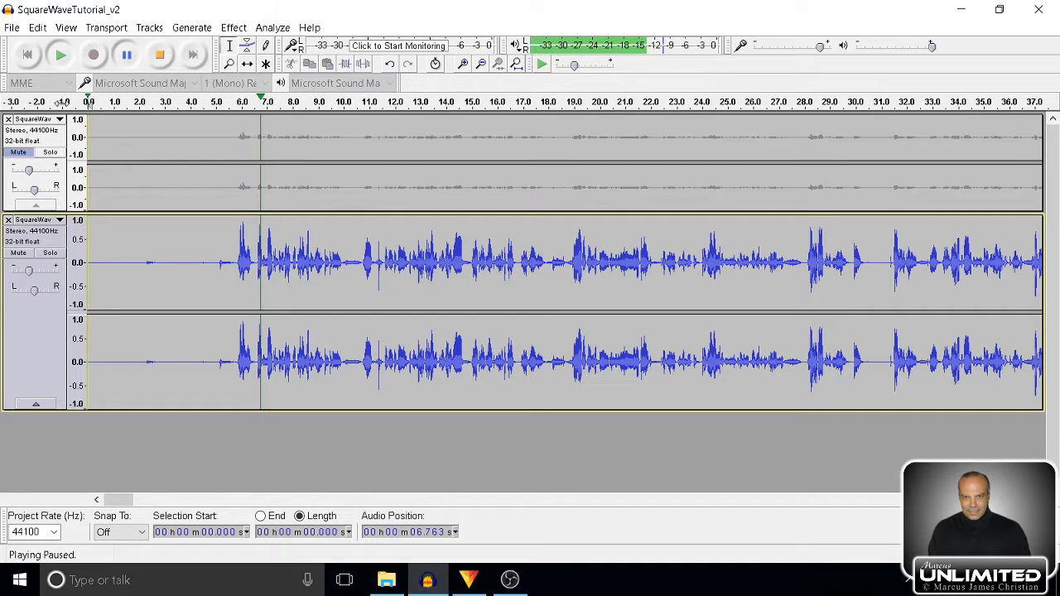
pyautogui.click(162, 53)
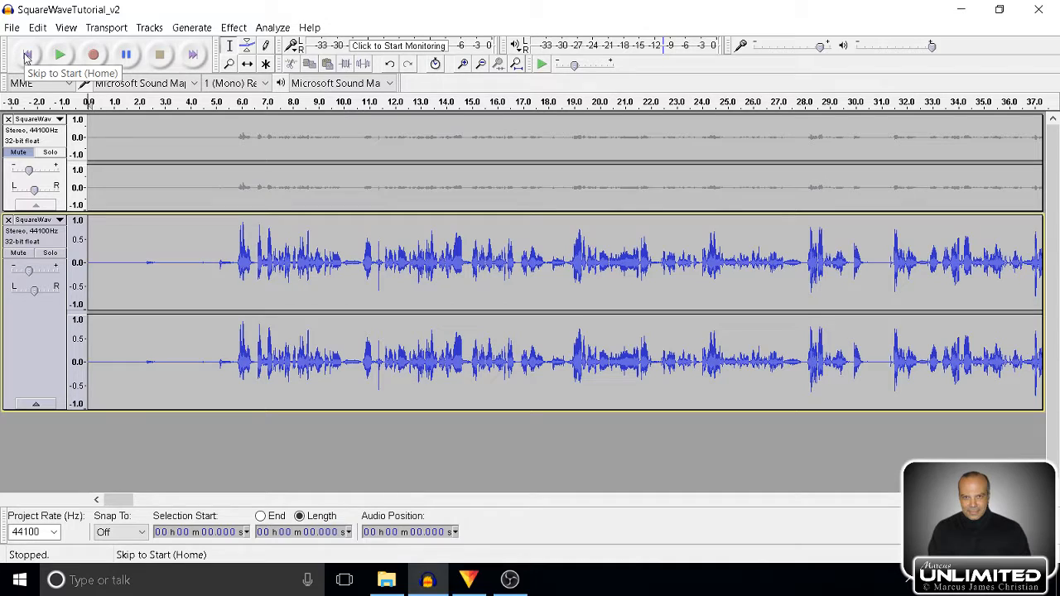
pyautogui.click(27, 55)
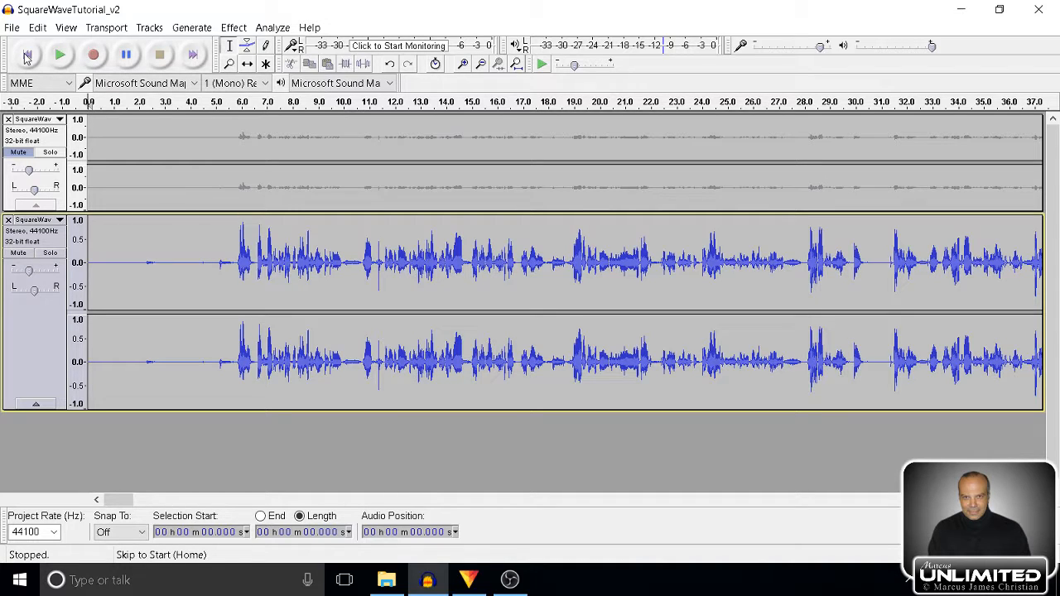
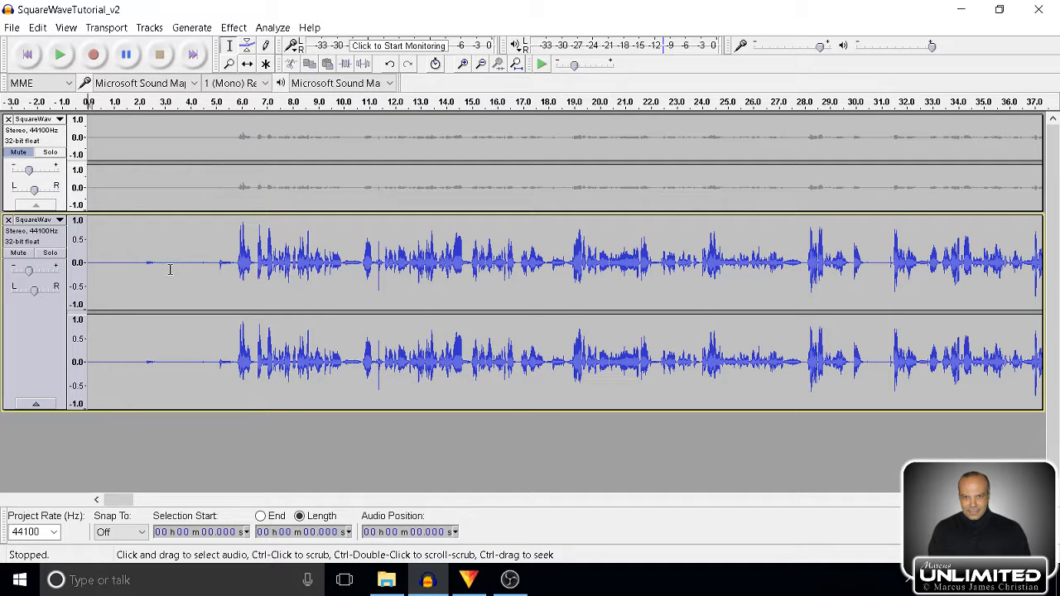
# Select the first 5.850 seconds of the duplicate, up to where the speech begins, and replace that audio with silence.
pyautogui.click(39, 27)
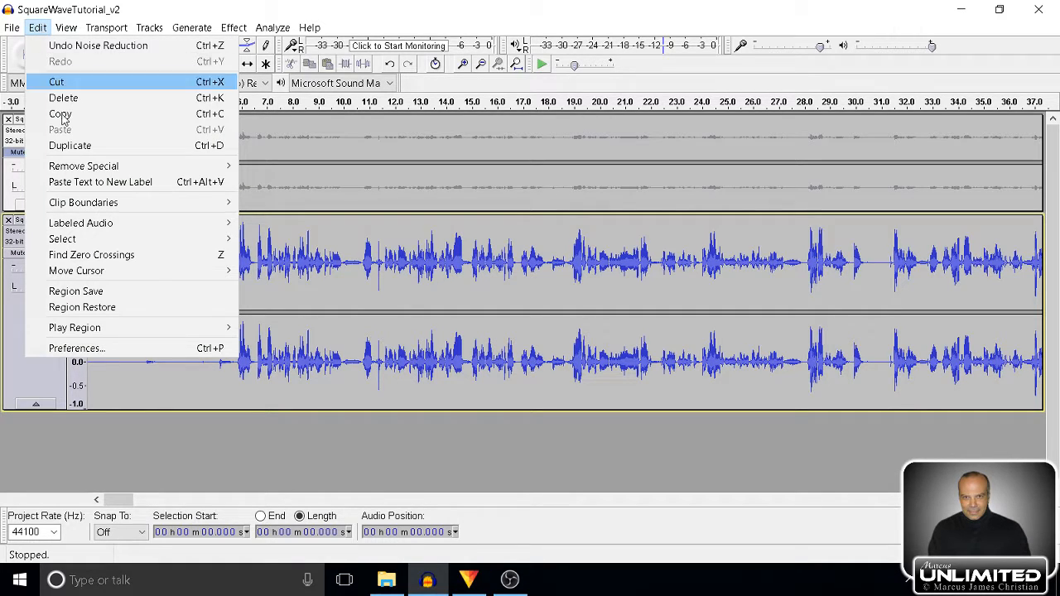
pyautogui.moveTo(142, 239)
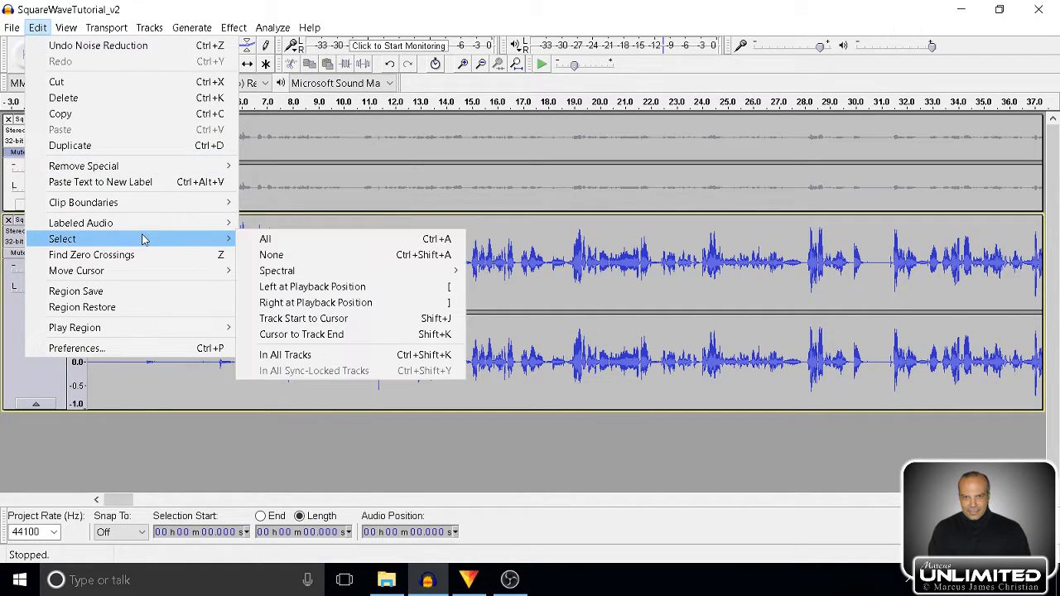
pyautogui.moveTo(182, 165)
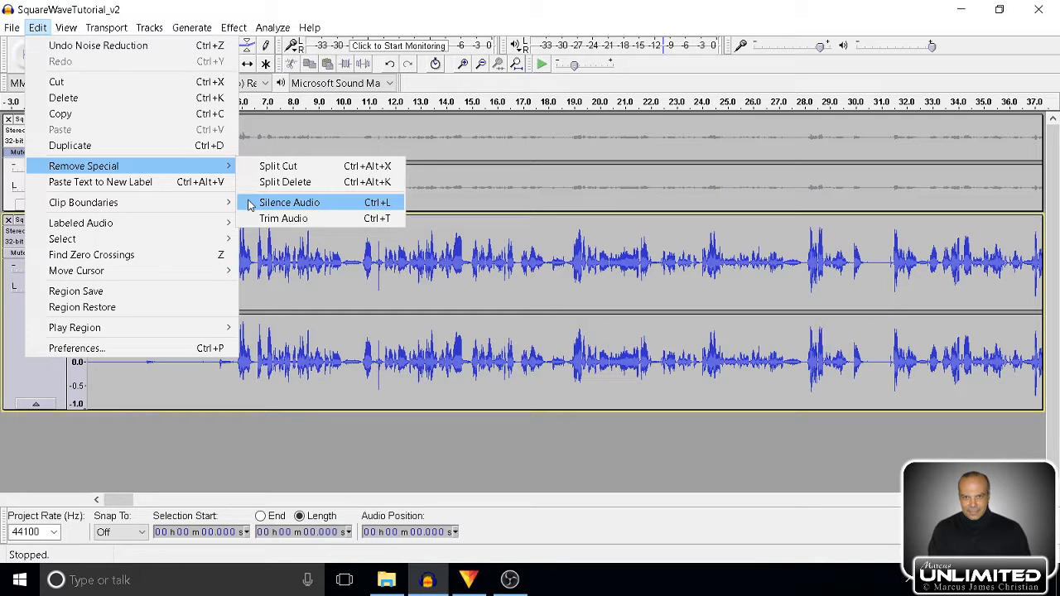
pyautogui.click(251, 206)
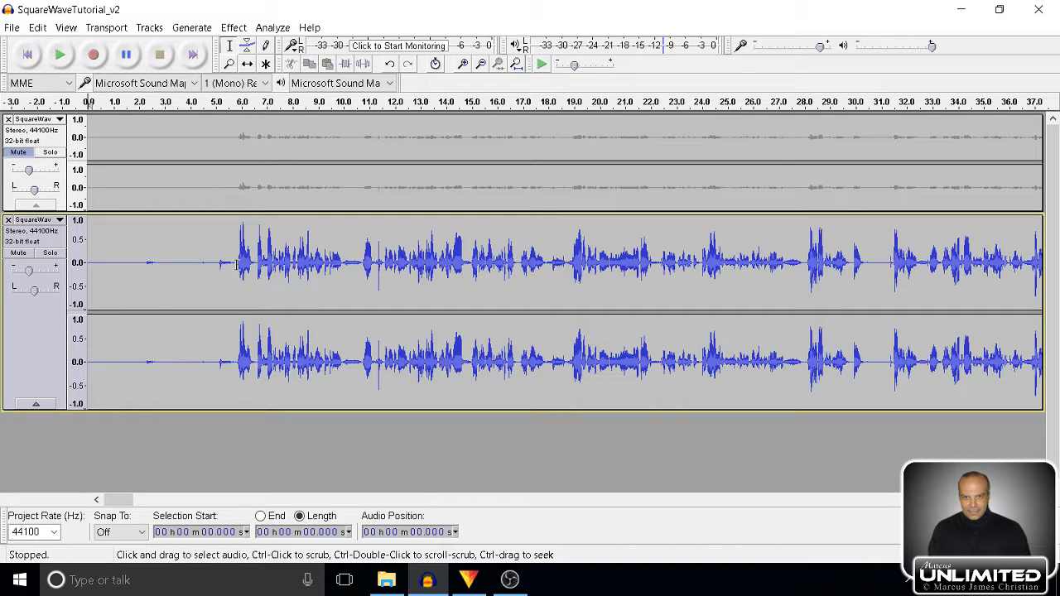
pyautogui.moveTo(237, 265); pyautogui.dragTo(81, 266)
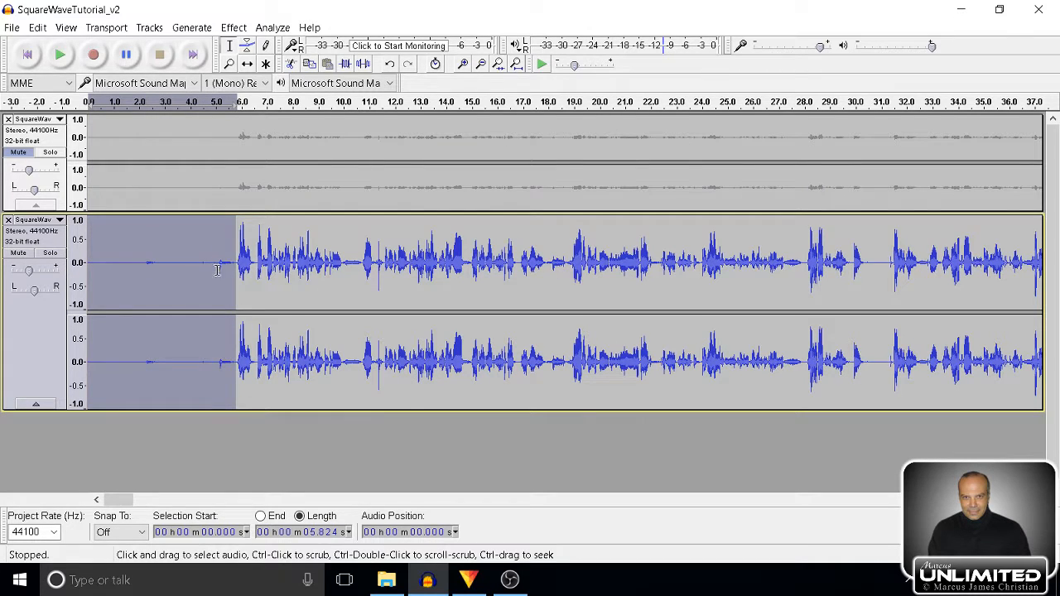
pyautogui.moveTo(235, 267)
pyautogui.mouseDown()
pyautogui.moveTo(219, 273)
pyautogui.moveTo(226, 277)
pyautogui.mouseUp()
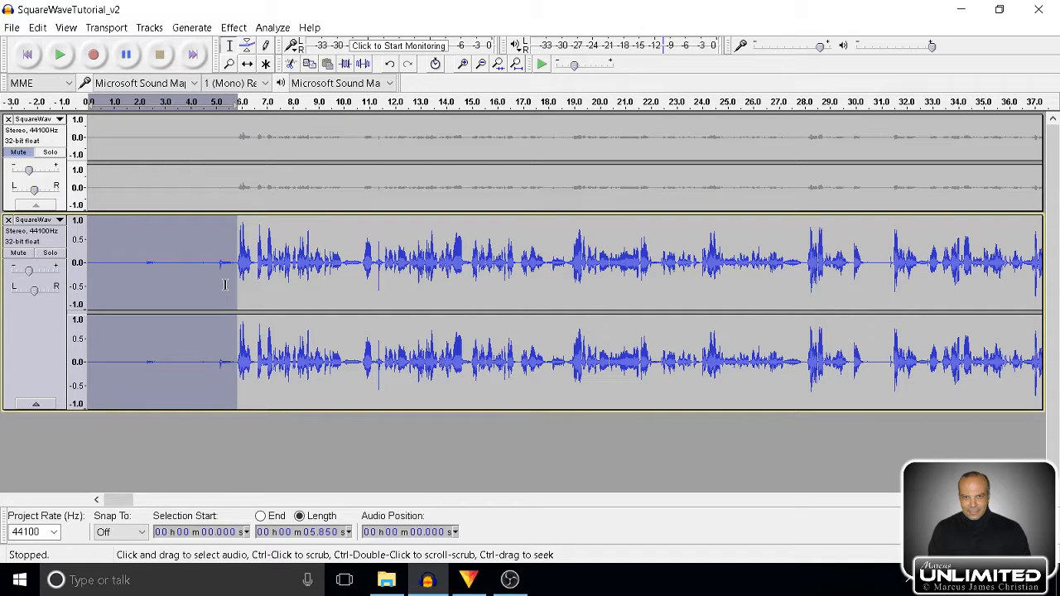
pyautogui.hotkey('ctrl', 'l')
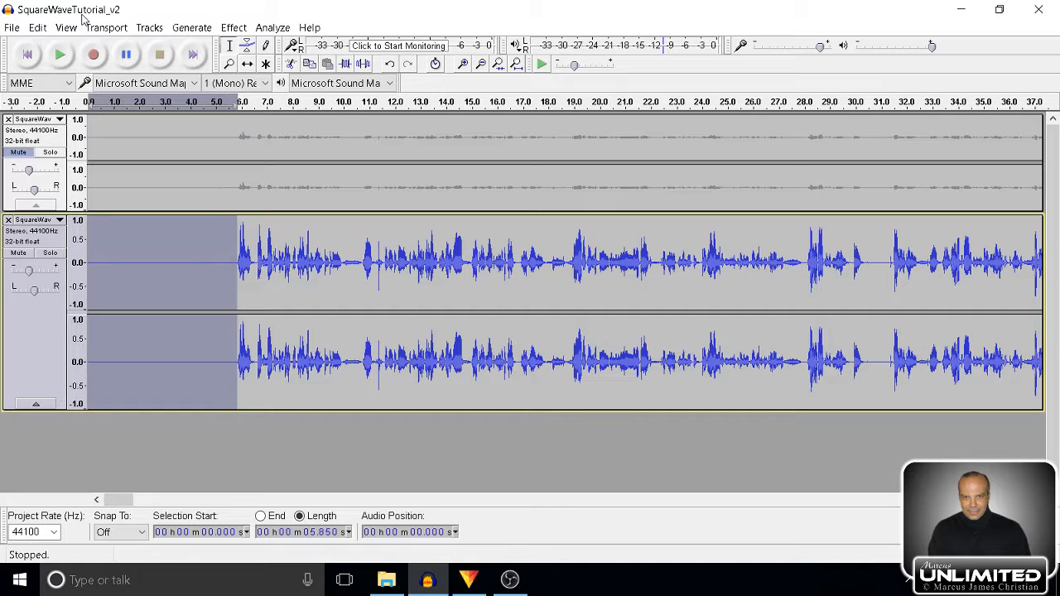
# Play the duplicate from the start to check the silenced opening, and stop once the speech begins.
pyautogui.click(28, 55)
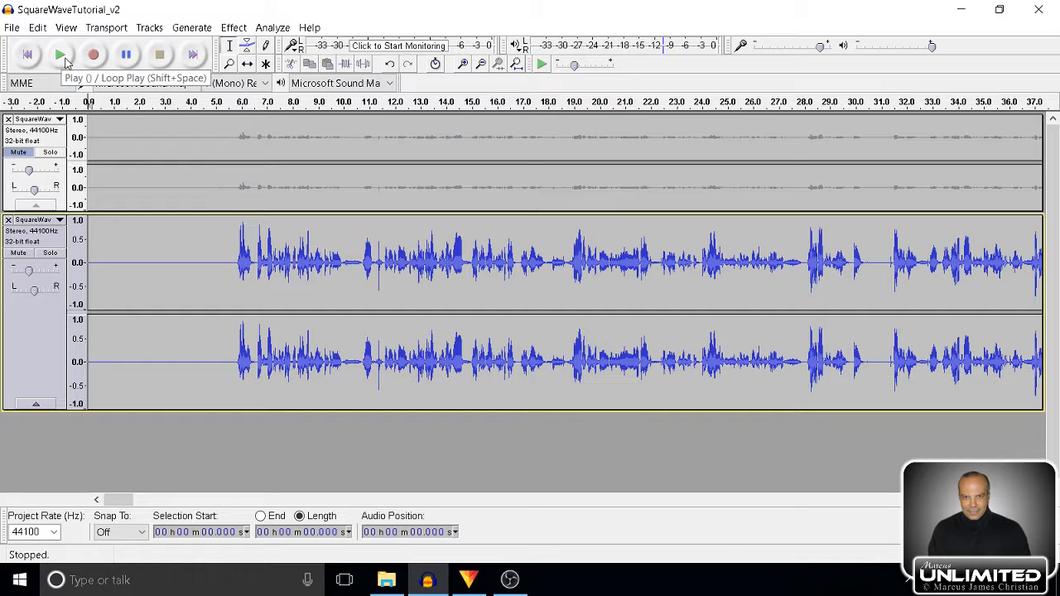
pyautogui.click(61, 56)
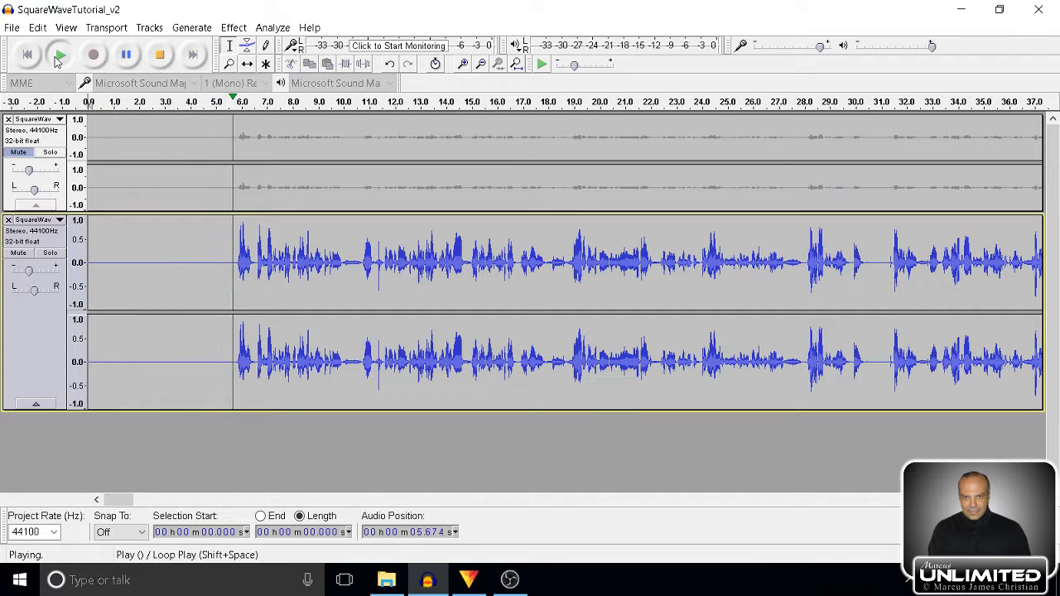
pyautogui.click(160, 55)
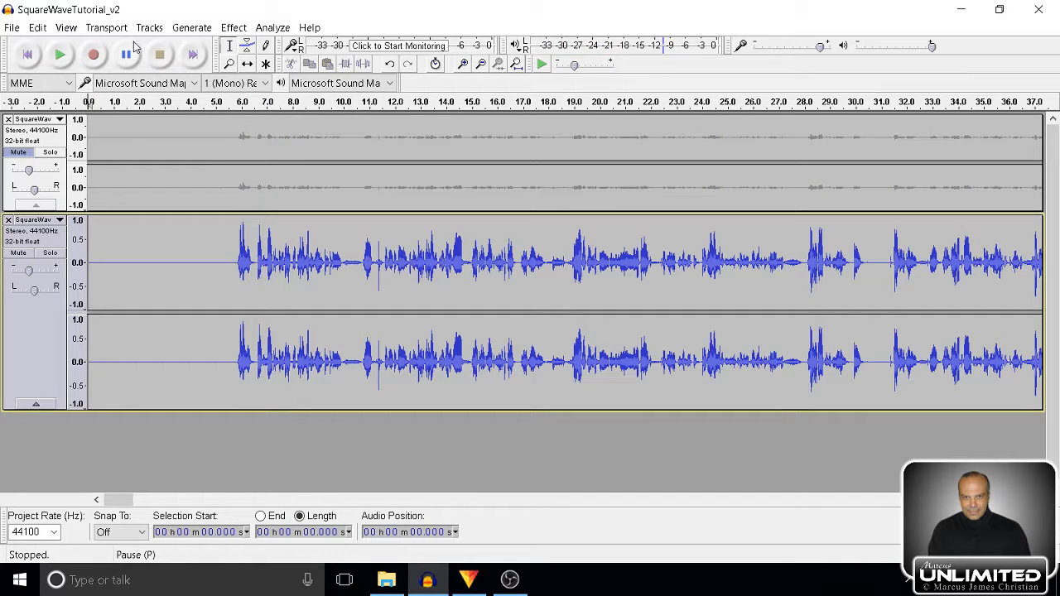
# Play the opening of the original track alone, with its gain raised slightly and the processed duplicate muted, and pause after about 7 seconds.
pyautogui.click(37, 171)
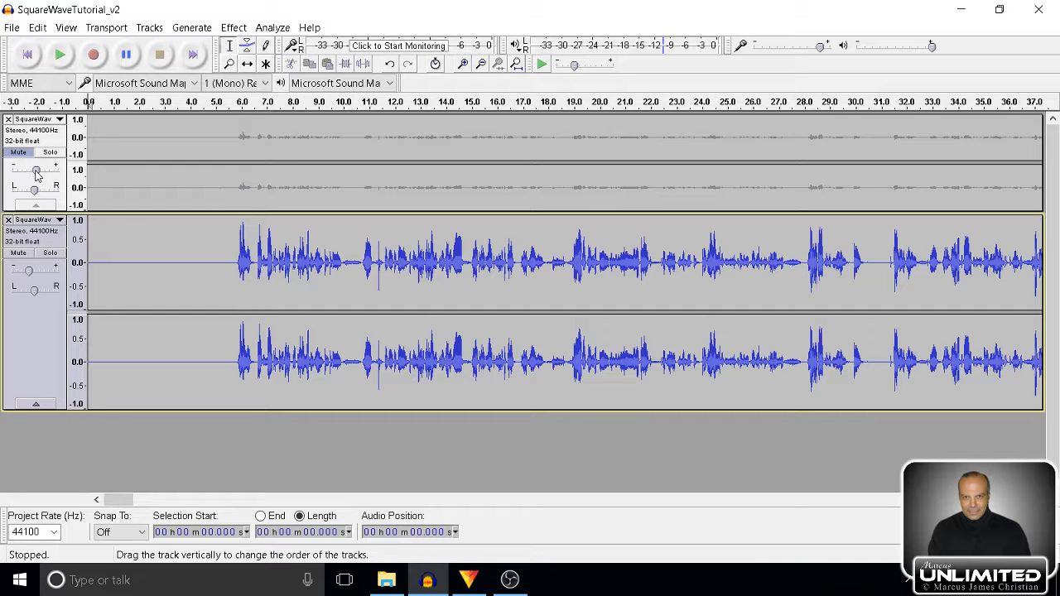
pyautogui.click(20, 154)
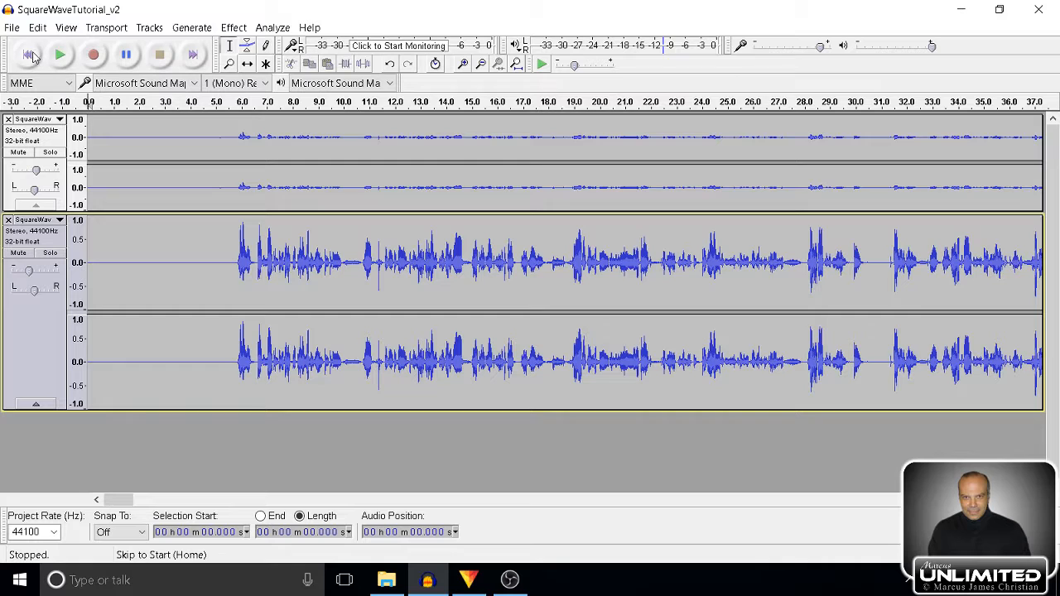
pyautogui.click(19, 253)
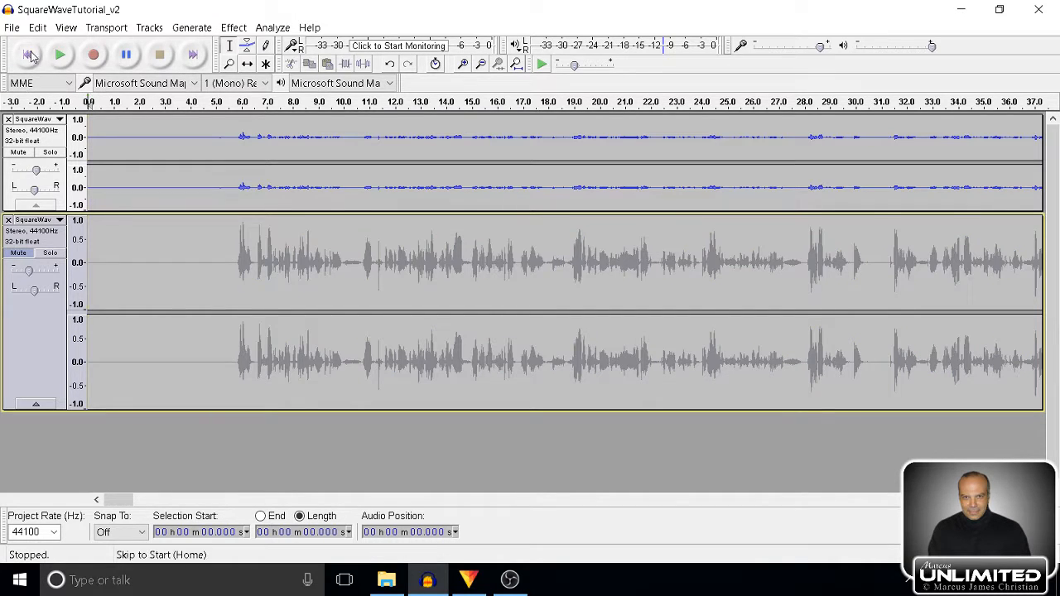
pyautogui.click(60, 56)
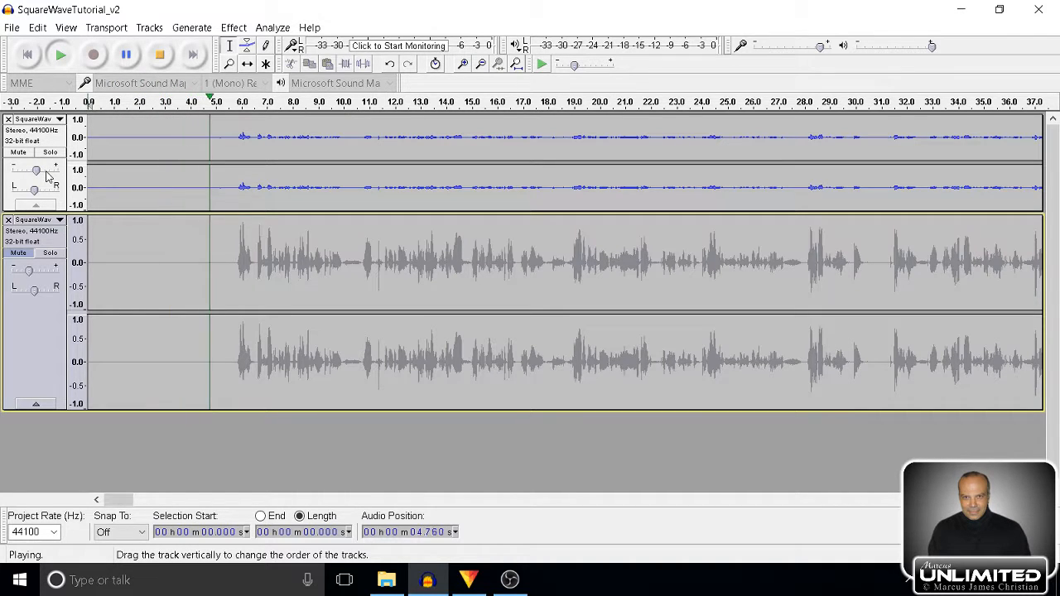
pyautogui.click(126, 56)
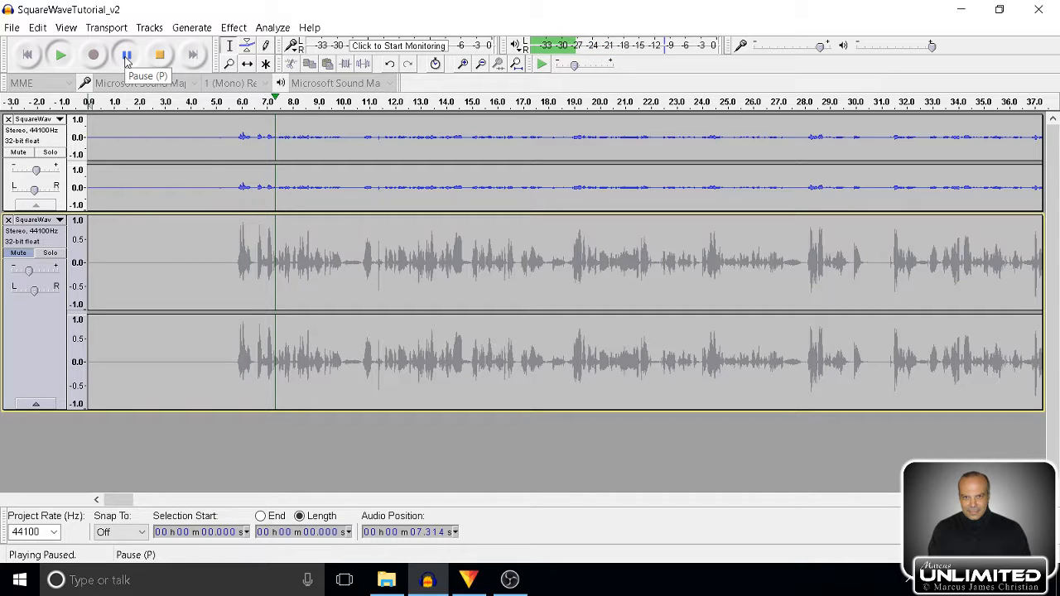
# Raise the original track's gain further and replay its opening from the start, pausing after about 6.6 seconds.
pyautogui.click(45, 170)
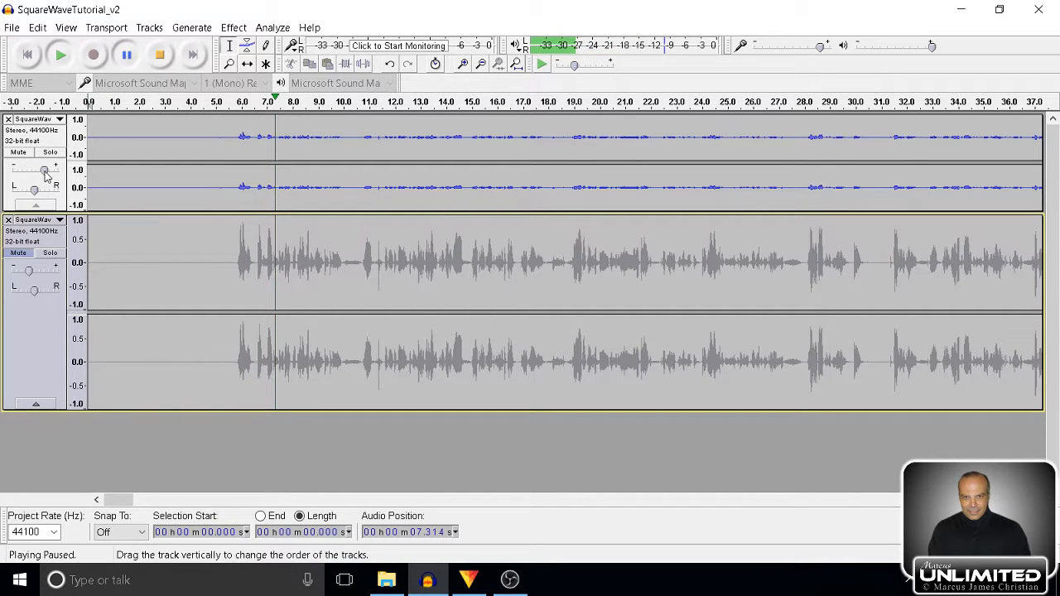
pyautogui.click(160, 55)
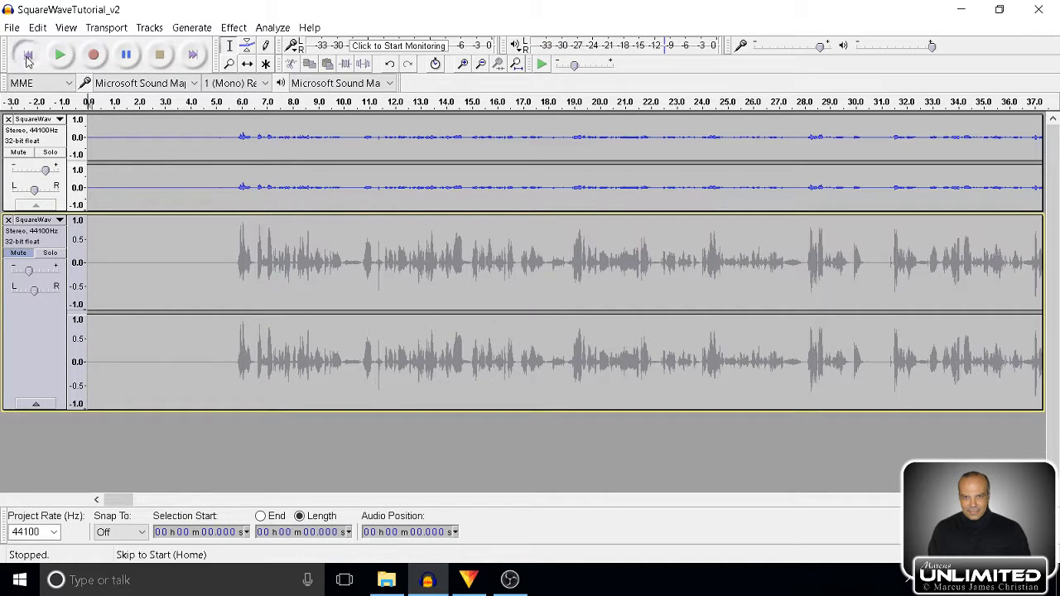
pyautogui.click(63, 64)
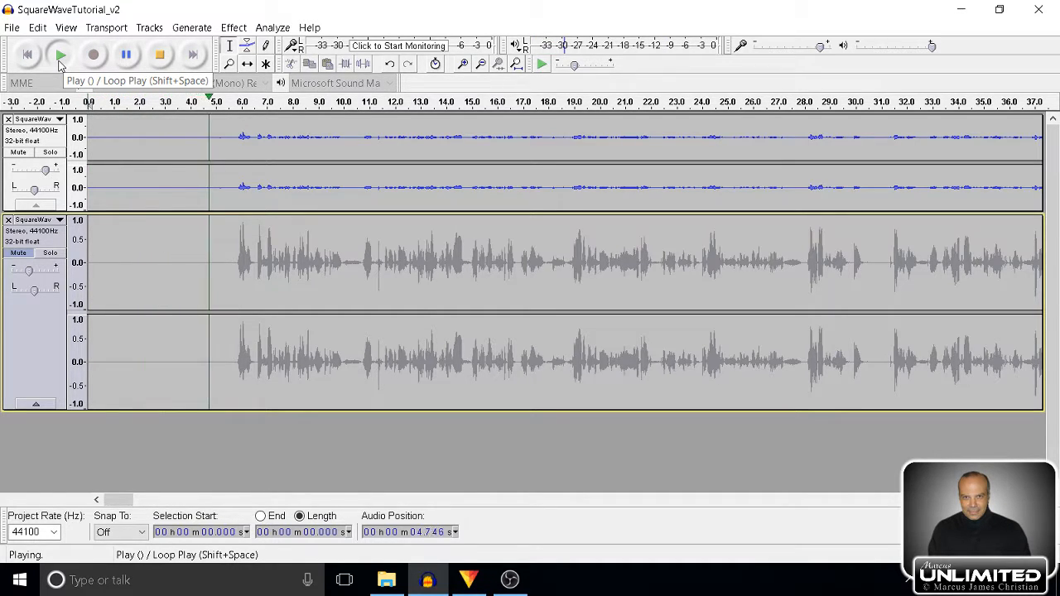
pyautogui.click(126, 56)
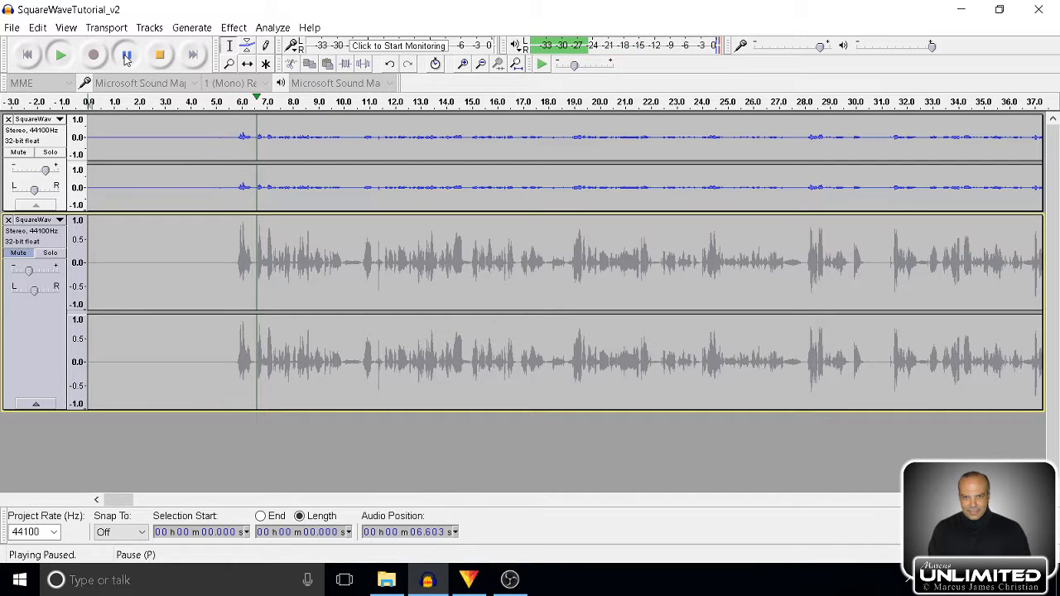
# Stop playback, return the original track's gain to its centre level, mute that track, and unmute the processed duplicate.
pyautogui.moveTo(42, 164); pyautogui.dragTo(36, 171)
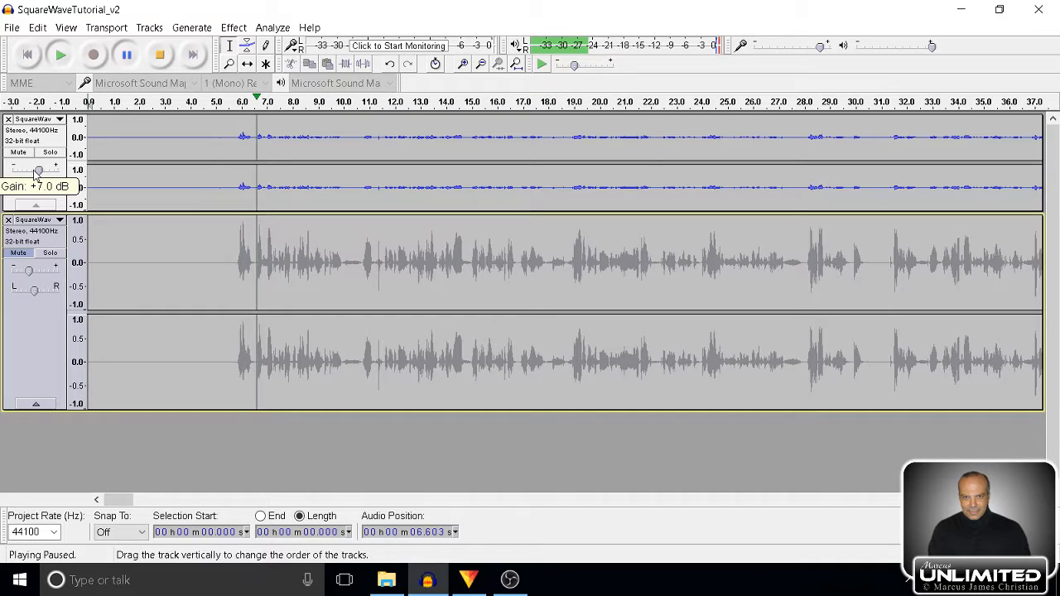
pyautogui.click(162, 56)
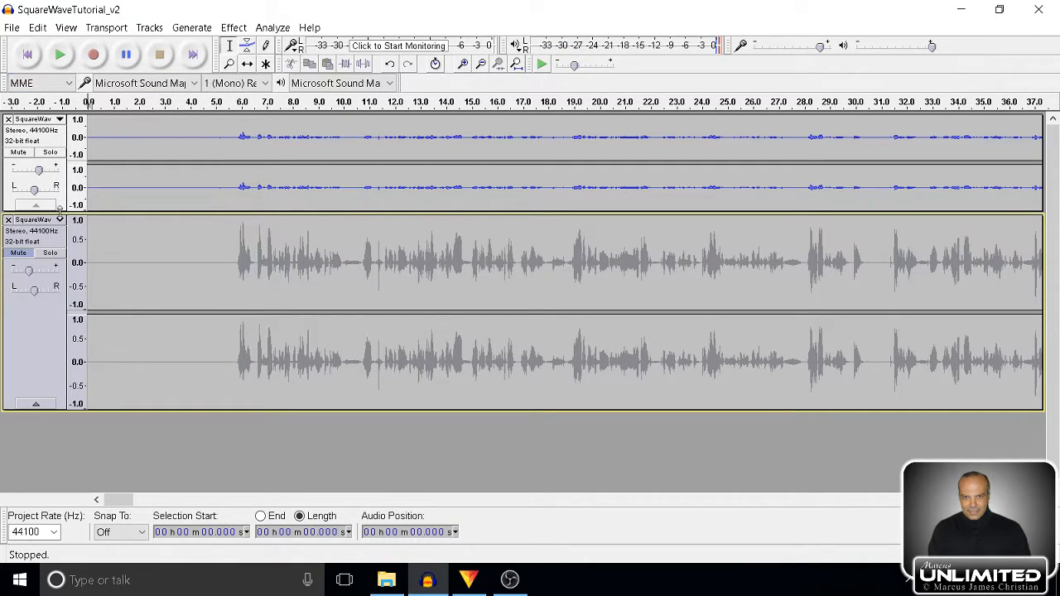
pyautogui.click(18, 152)
pyautogui.moveTo(38, 171)
pyautogui.mouseDown()
pyautogui.moveTo(24, 172)
pyautogui.moveTo(41, 174)
pyautogui.mouseUp()
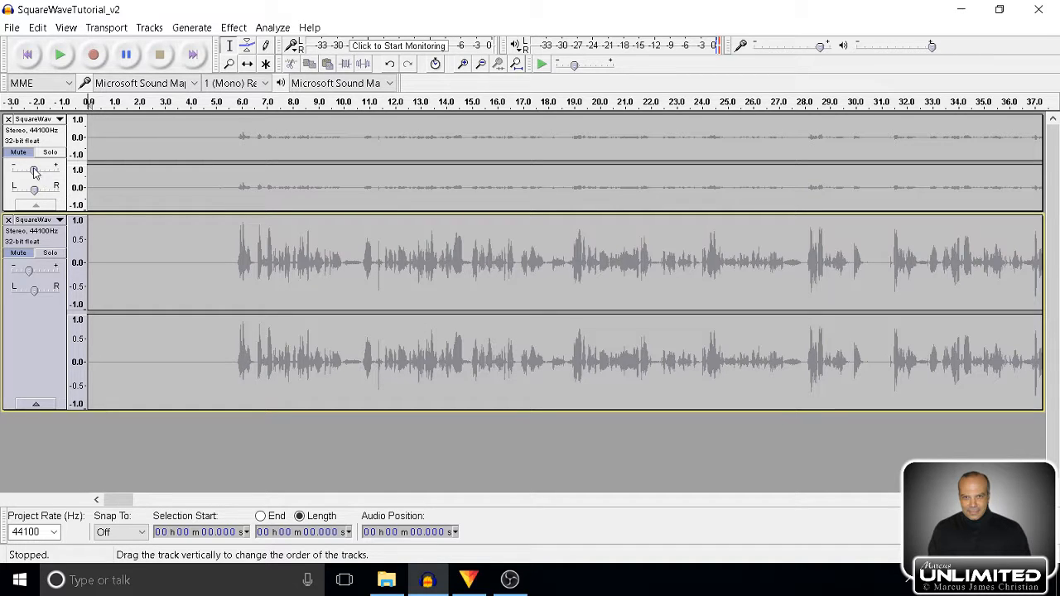
pyautogui.click(25, 258)
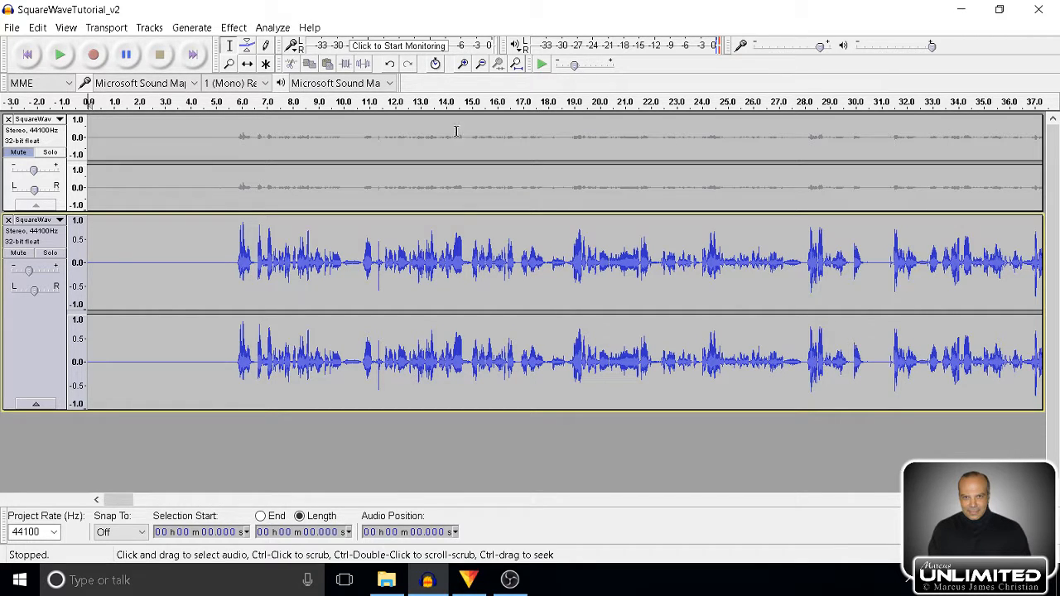
# Zoom in on the end of the duplicate and listen from 19:35.893 until its last sound has played.
pyautogui.click(43, 335)
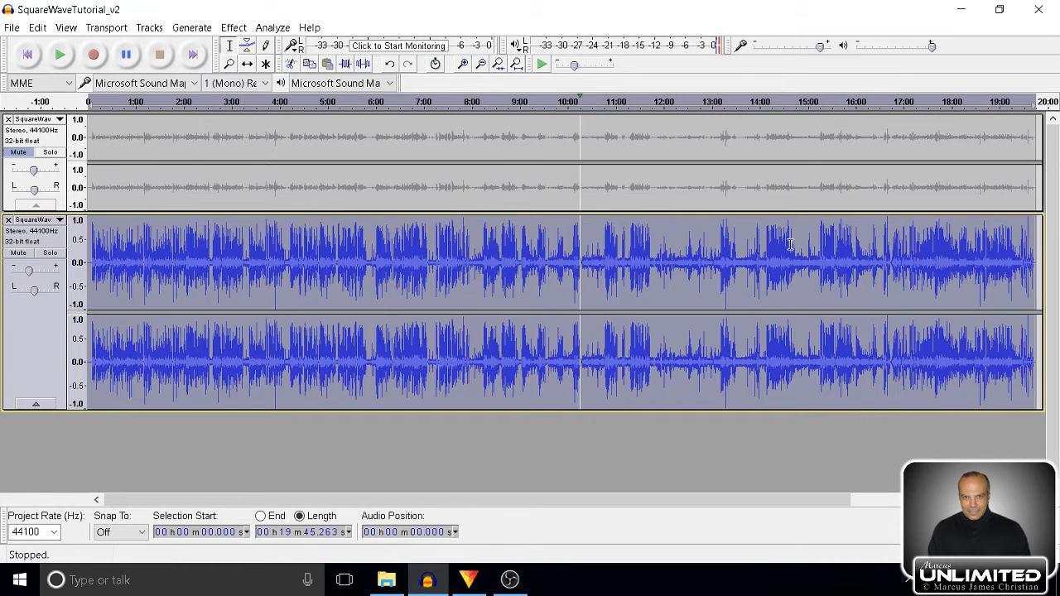
pyautogui.moveTo(1031, 263); pyautogui.dragTo(1045, 277)
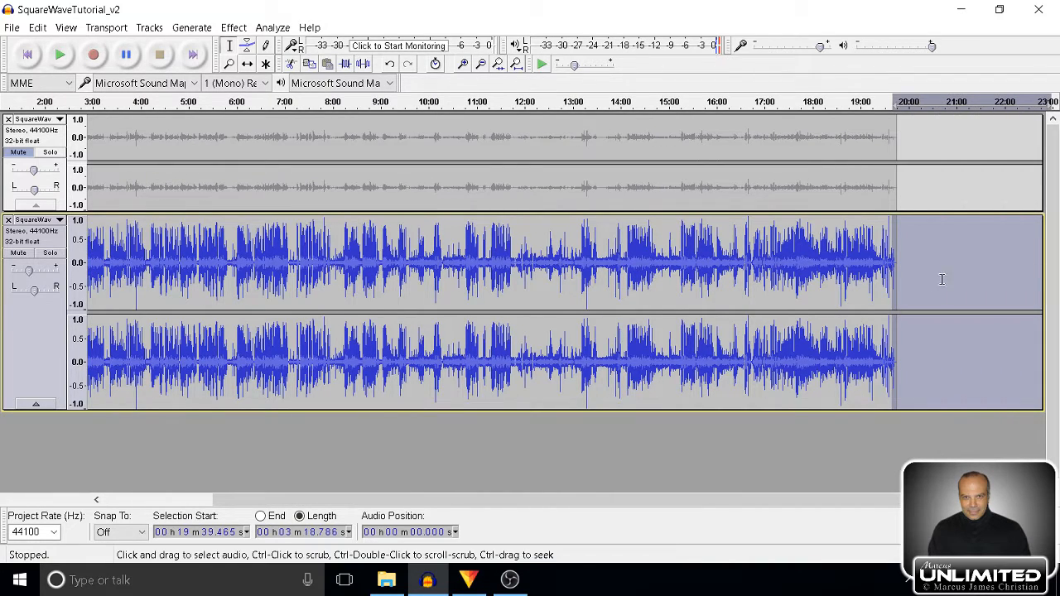
pyautogui.click(888, 263)
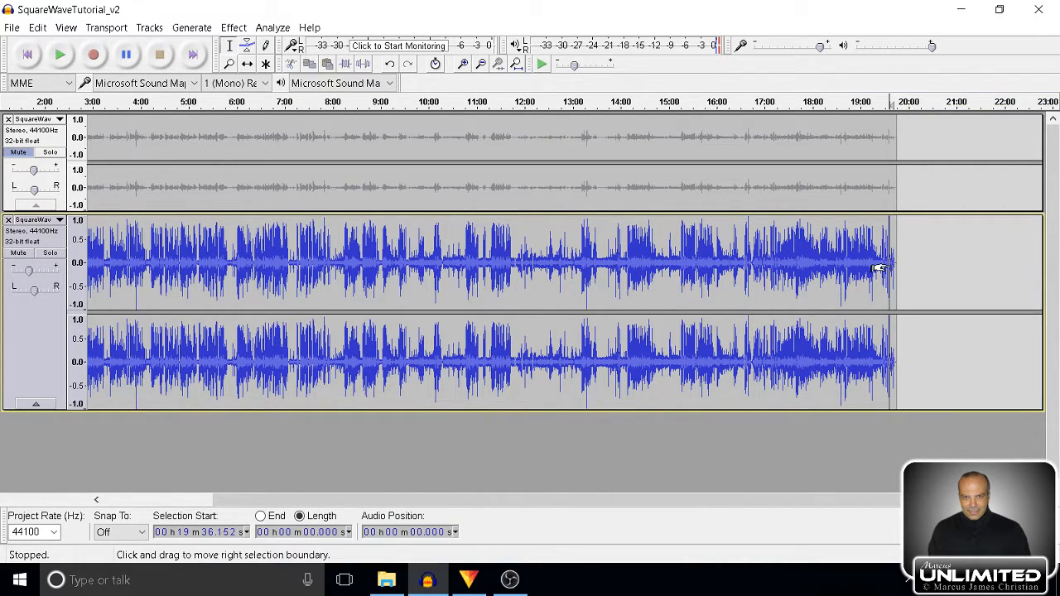
pyautogui.click(464, 66)
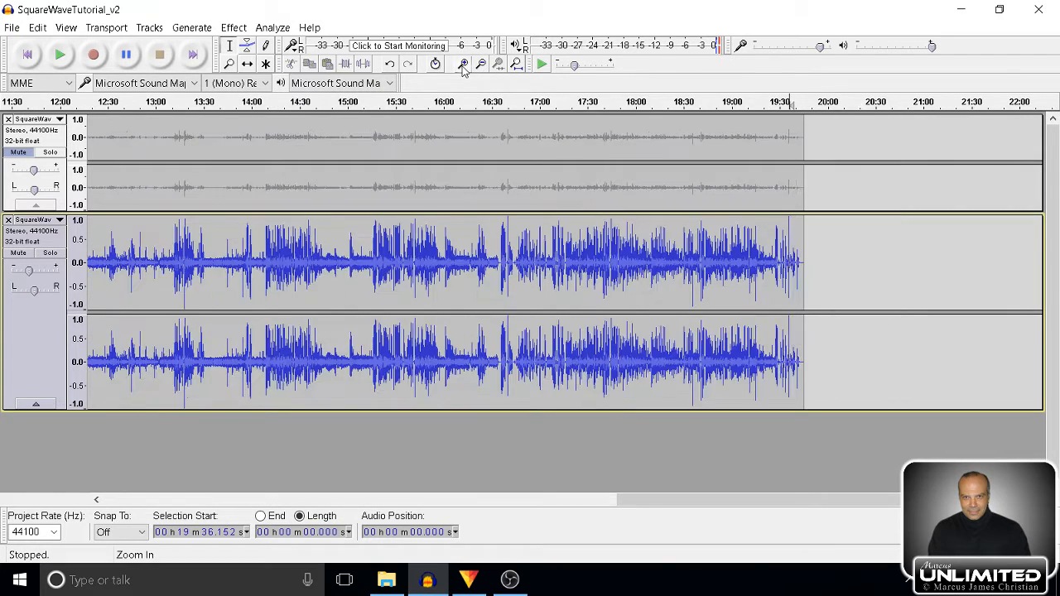
pyautogui.click(464, 65)
pyautogui.click(464, 65)
pyautogui.click(463, 66)
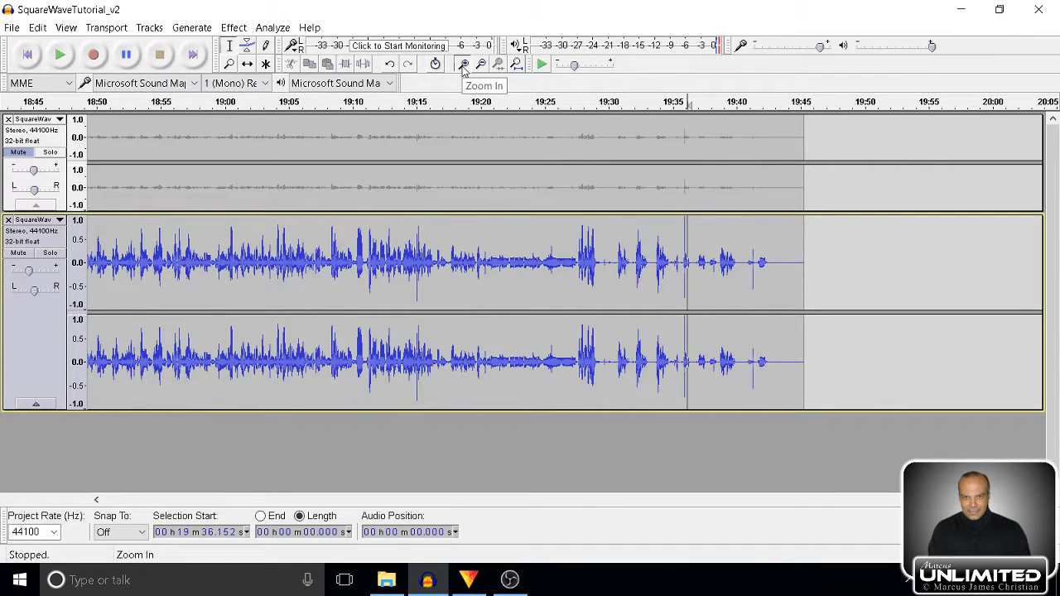
pyautogui.click(463, 65)
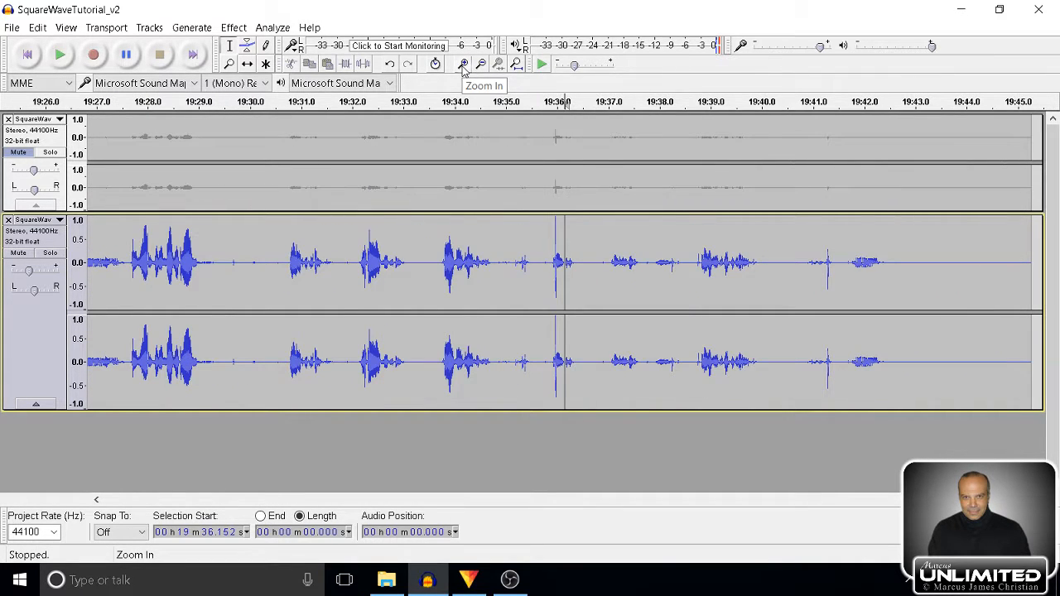
pyautogui.click(481, 65)
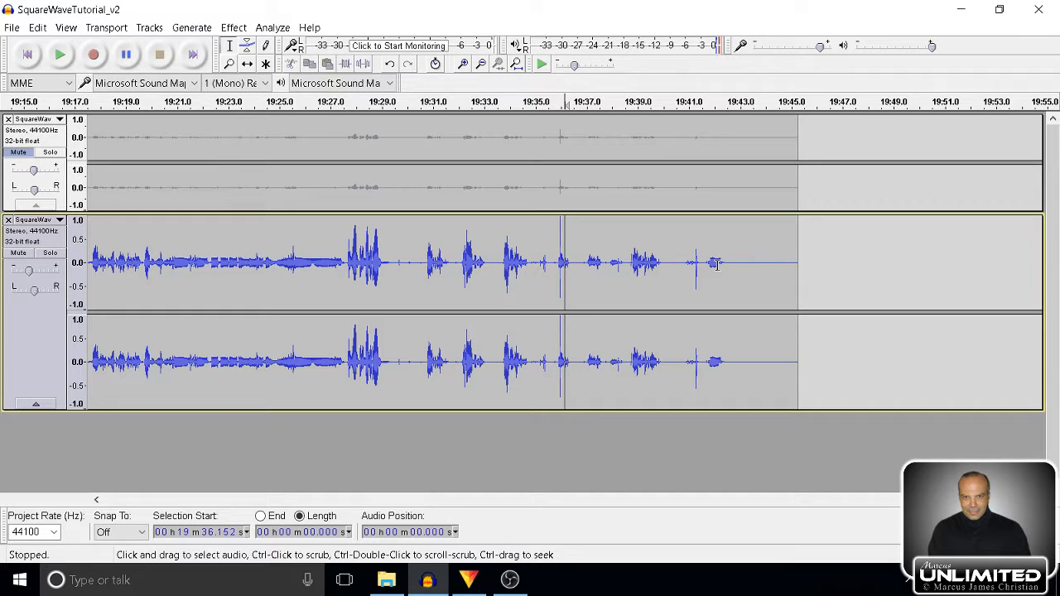
pyautogui.click(560, 260)
pyautogui.press('space')
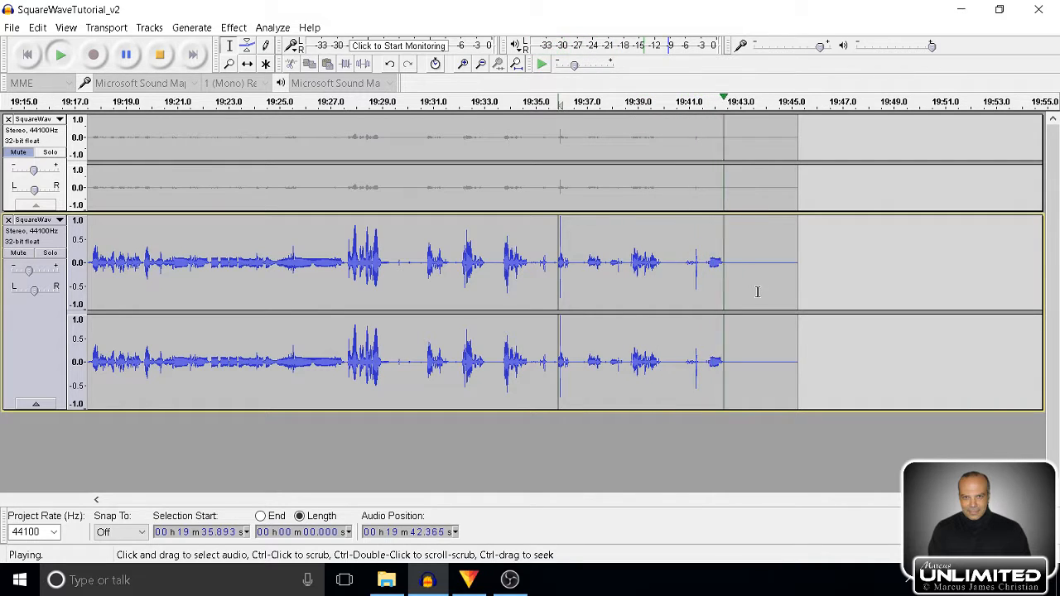
pyautogui.press('space')
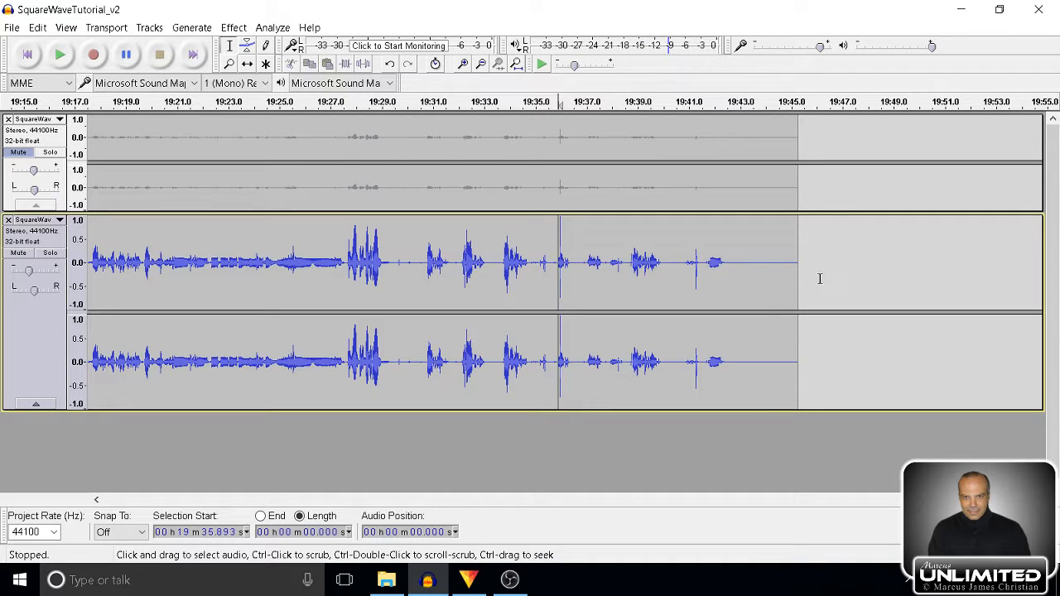
# Select the duplicate's tail from 19:42.338 to just past the track's end and play it to check for noise.
pyautogui.moveTo(818, 280); pyautogui.dragTo(723, 296)
pyautogui.press('space')
pyautogui.press('space')
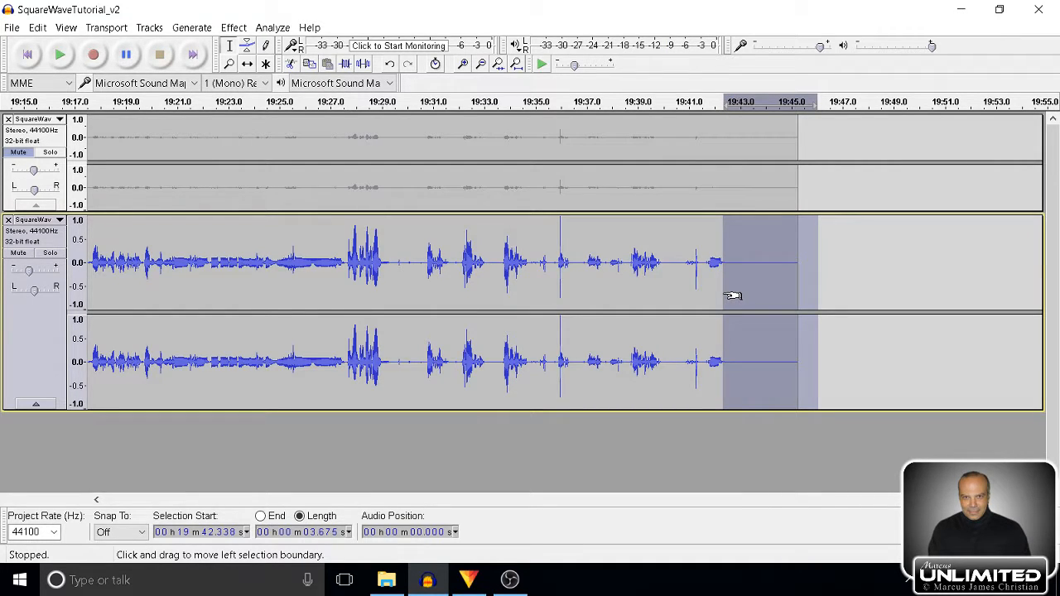
pyautogui.press('space')
pyautogui.press('space')
pyautogui.press('space')
pyautogui.press('space')
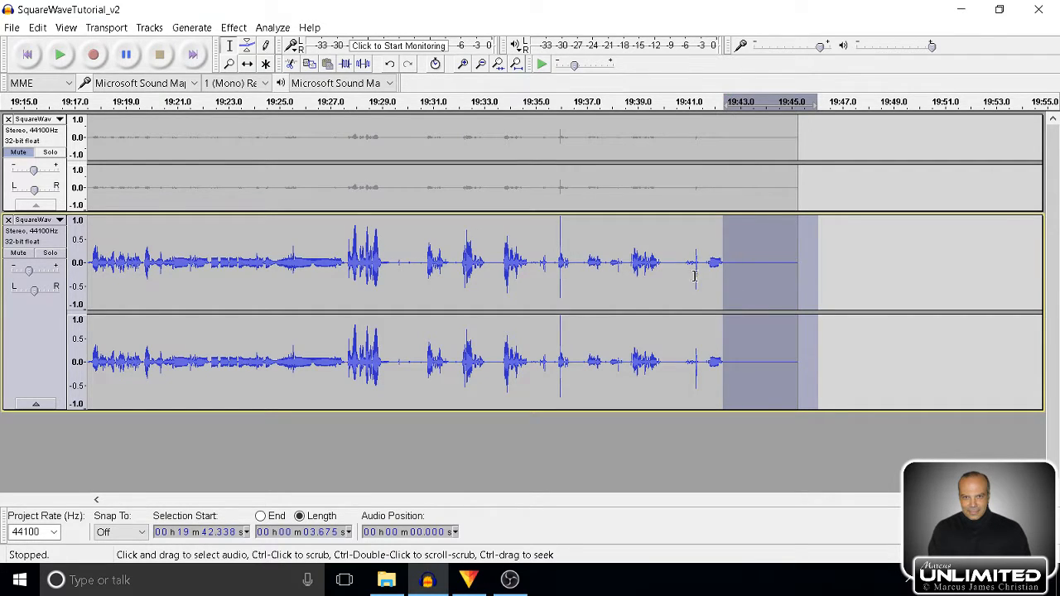
# Play the duplicate from 19:40.836 to hear the click before the last sound, and stop after that sound.
pyautogui.click(685, 262)
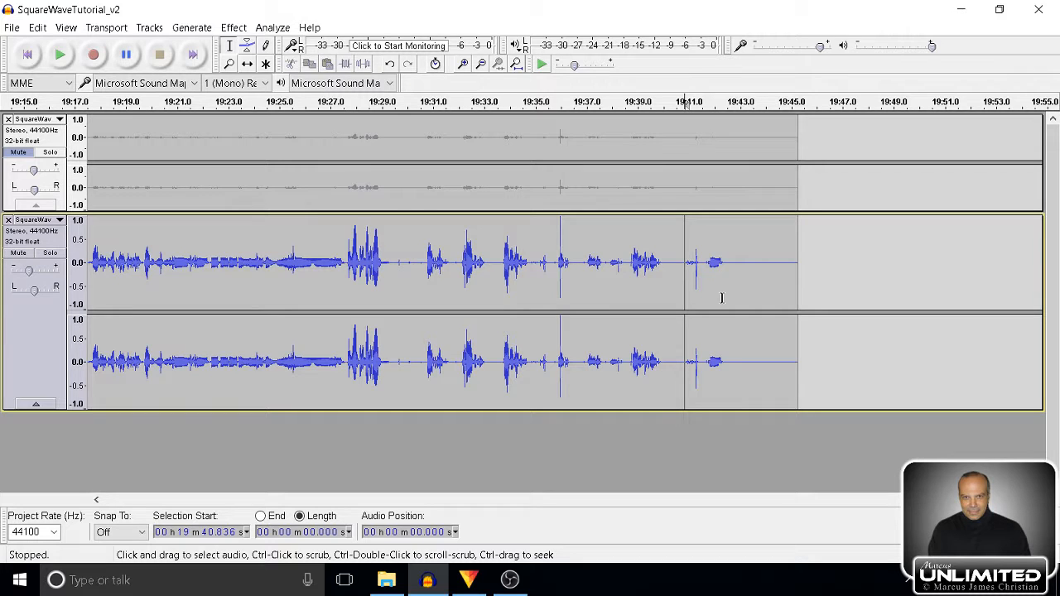
pyautogui.press('space')
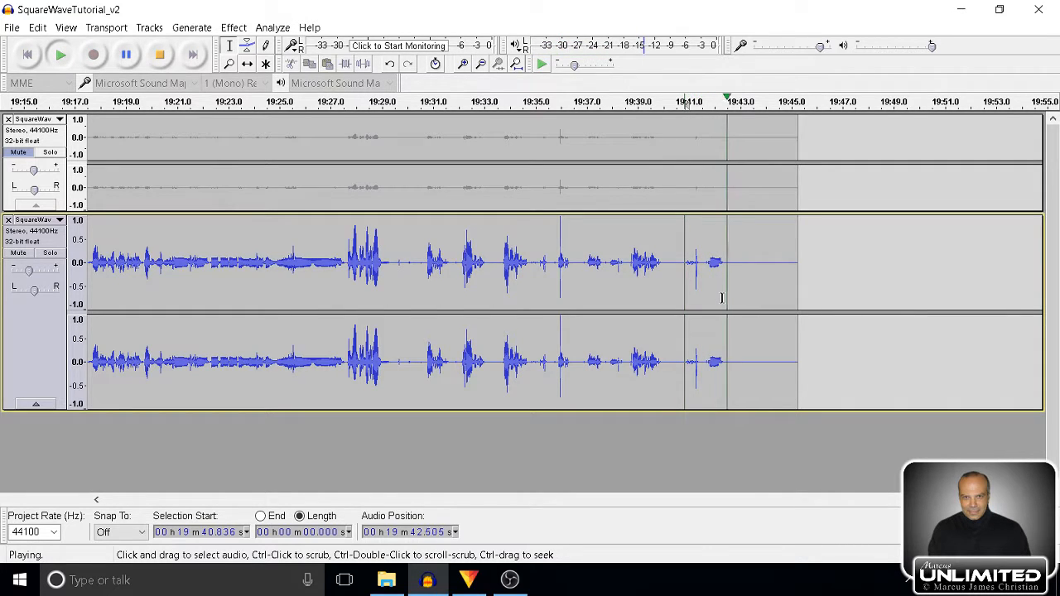
pyautogui.press('space')
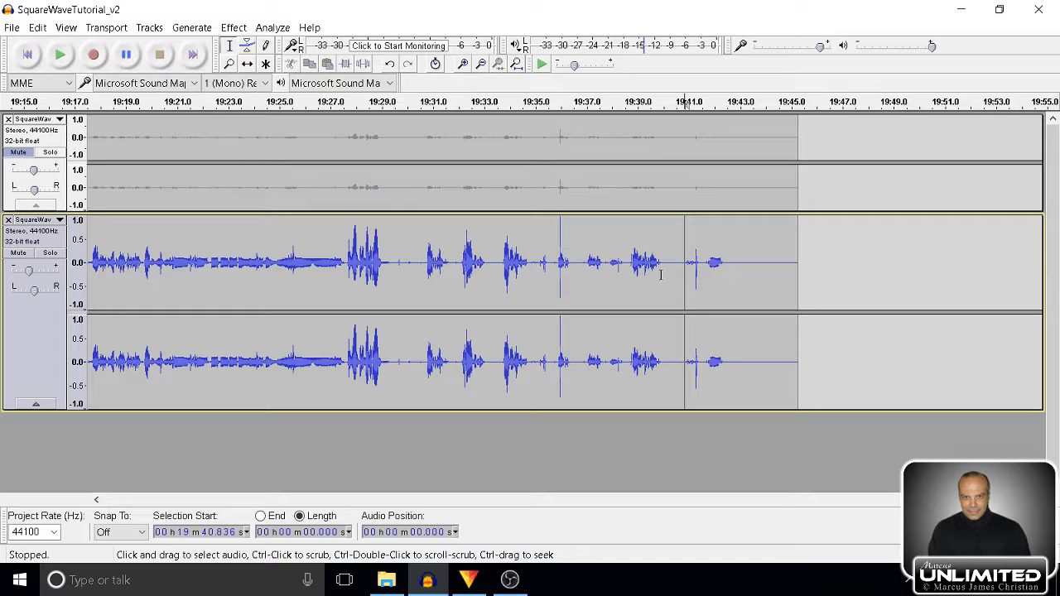
# Select the 1.883 seconds of the duplicate starting at 19:39.892, around the click before the last sound, and replace them with silence.
pyautogui.moveTo(675, 280); pyautogui.dragTo(705, 295)
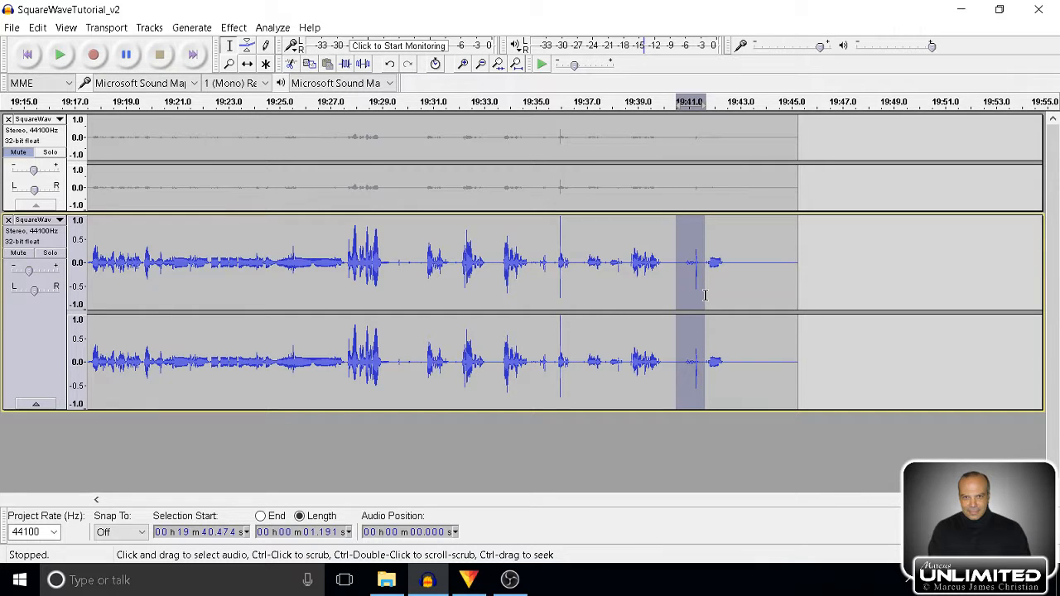
pyautogui.moveTo(705, 295)
pyautogui.mouseDown()
pyautogui.moveTo(707, 306)
pyautogui.moveTo(693, 306)
pyautogui.mouseUp()
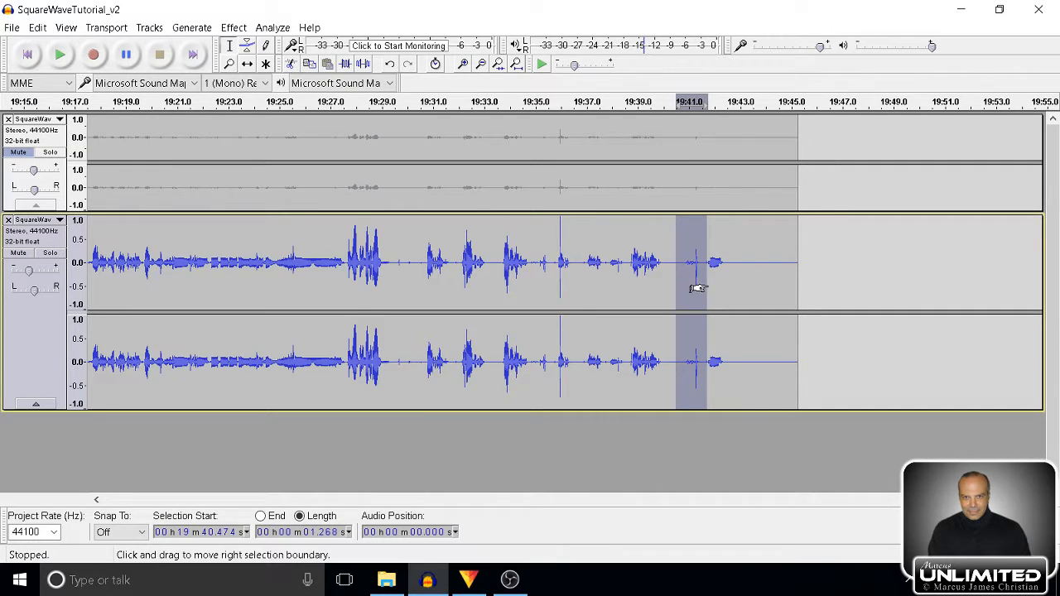
pyautogui.click(466, 66)
pyautogui.click(468, 70)
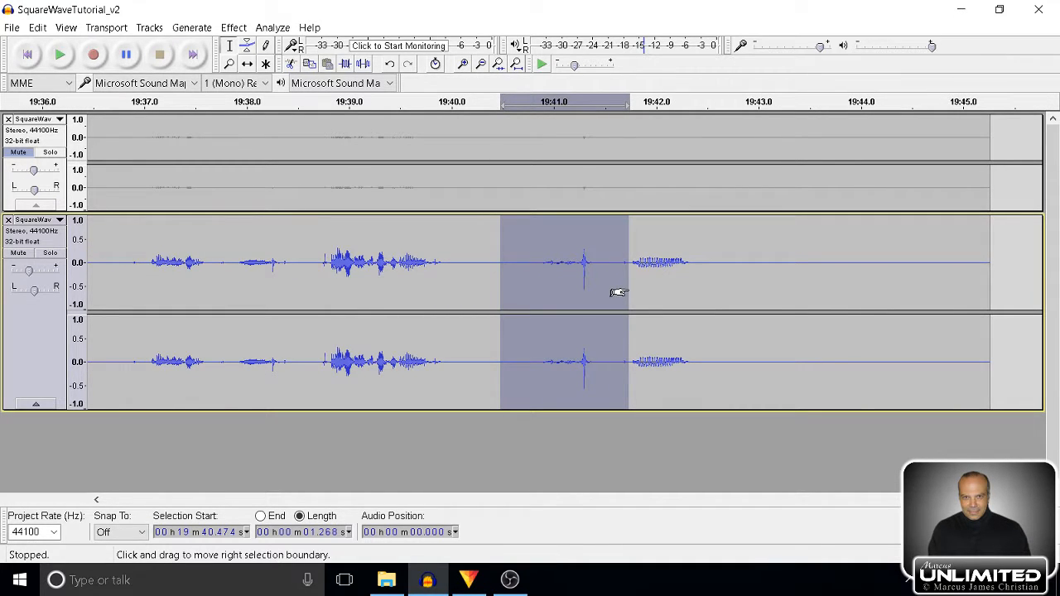
pyautogui.moveTo(618, 293); pyautogui.dragTo(622, 292)
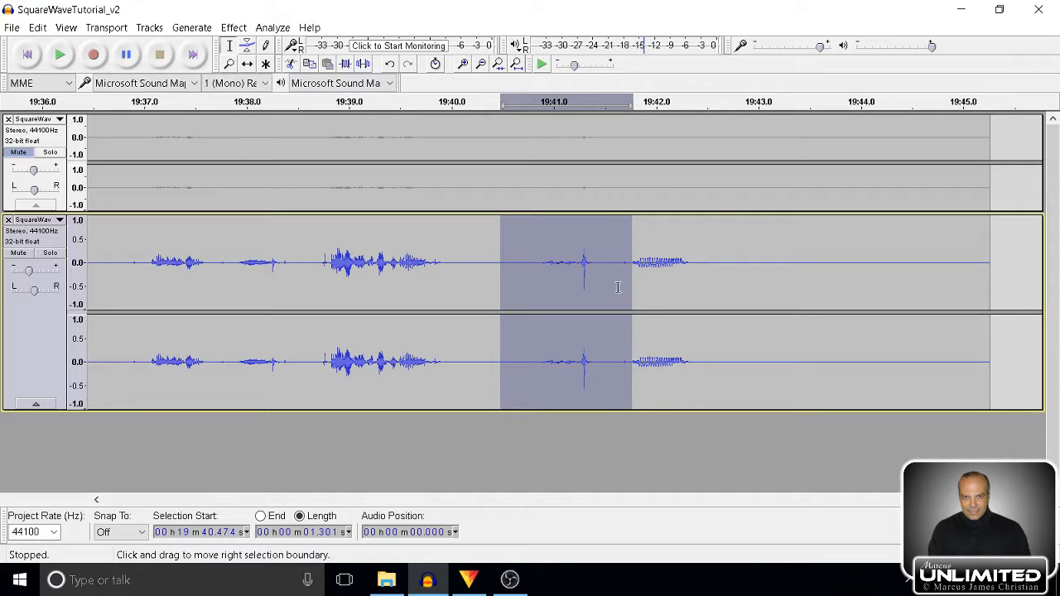
pyautogui.press('space')
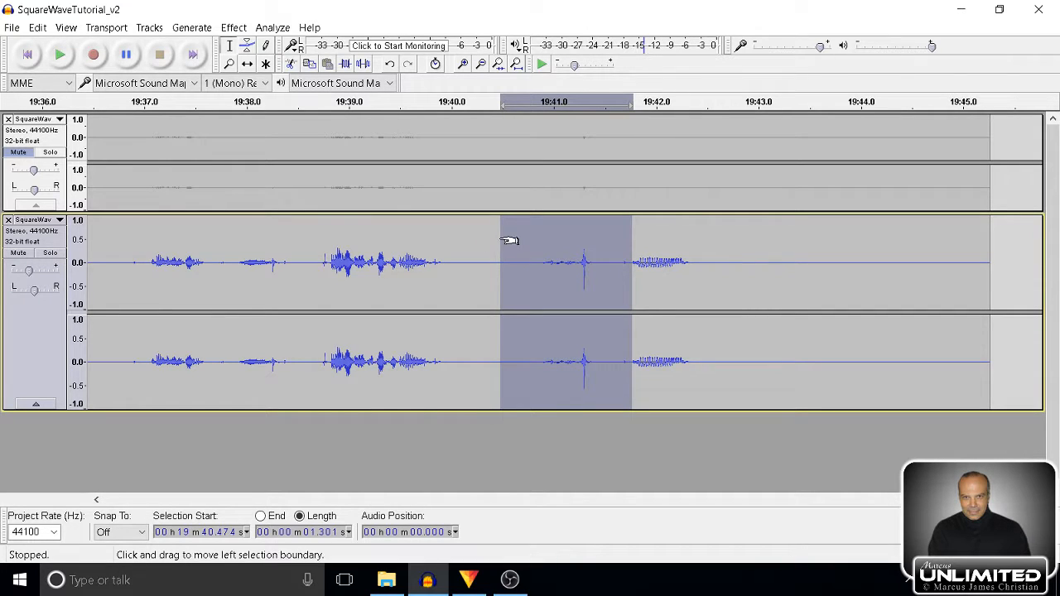
pyautogui.moveTo(502, 240); pyautogui.dragTo(451, 235)
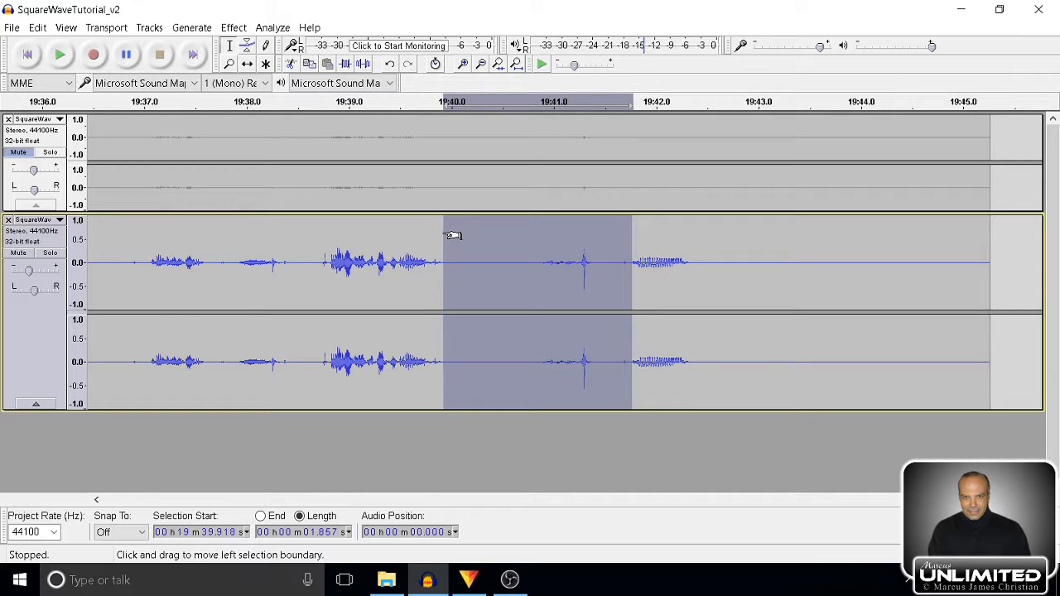
pyautogui.moveTo(450, 237); pyautogui.dragTo(448, 237)
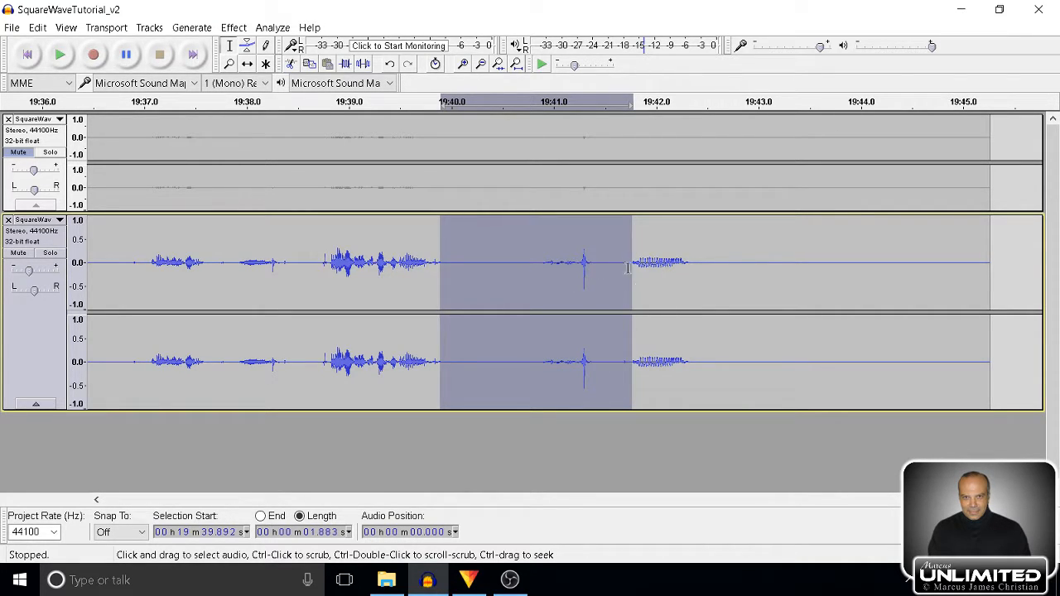
pyautogui.press('space')
pyautogui.click(39, 27)
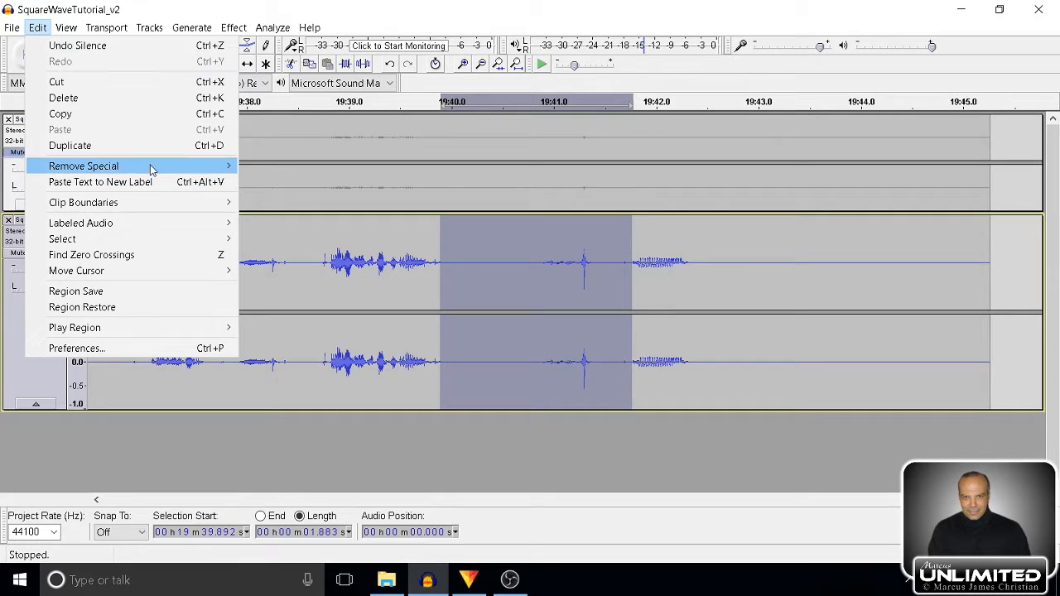
pyautogui.moveTo(151, 168)
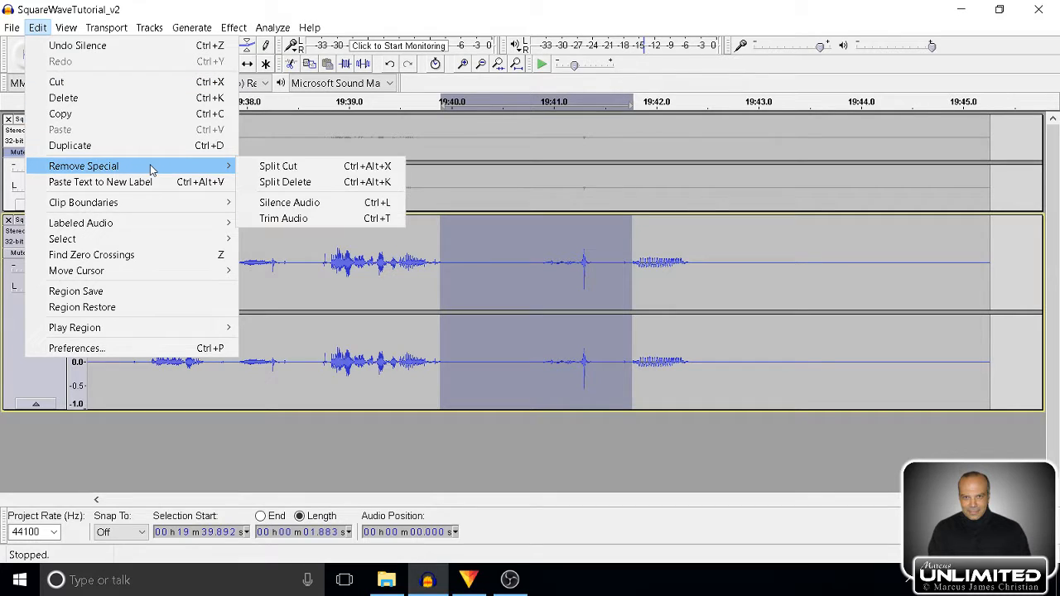
pyautogui.click(345, 207)
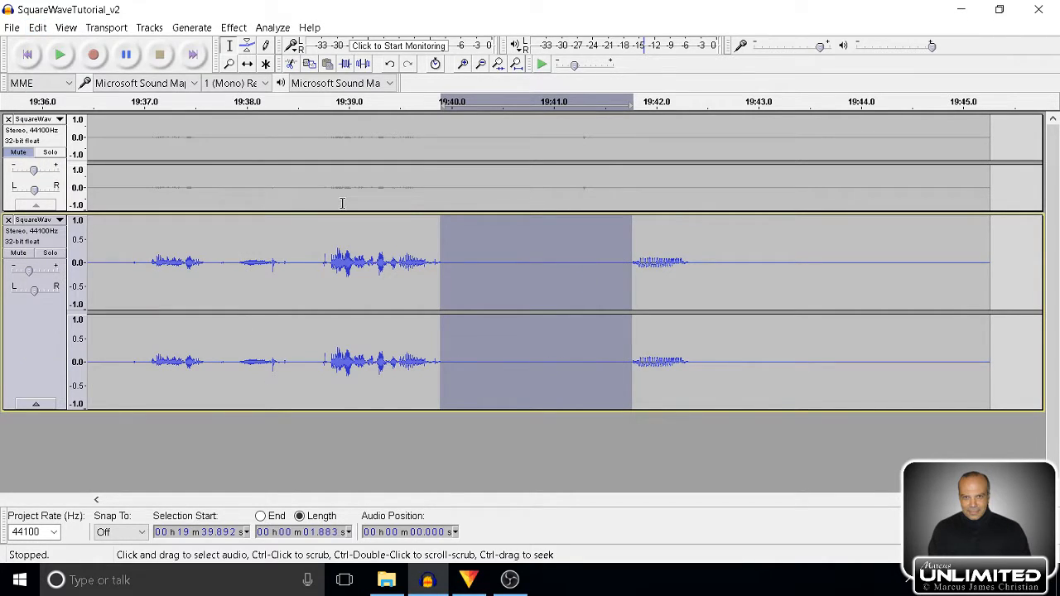
# Play the silenced stretch of the duplicate, and listen to its ending from 19:37.038 to check the result.
pyautogui.press('space')
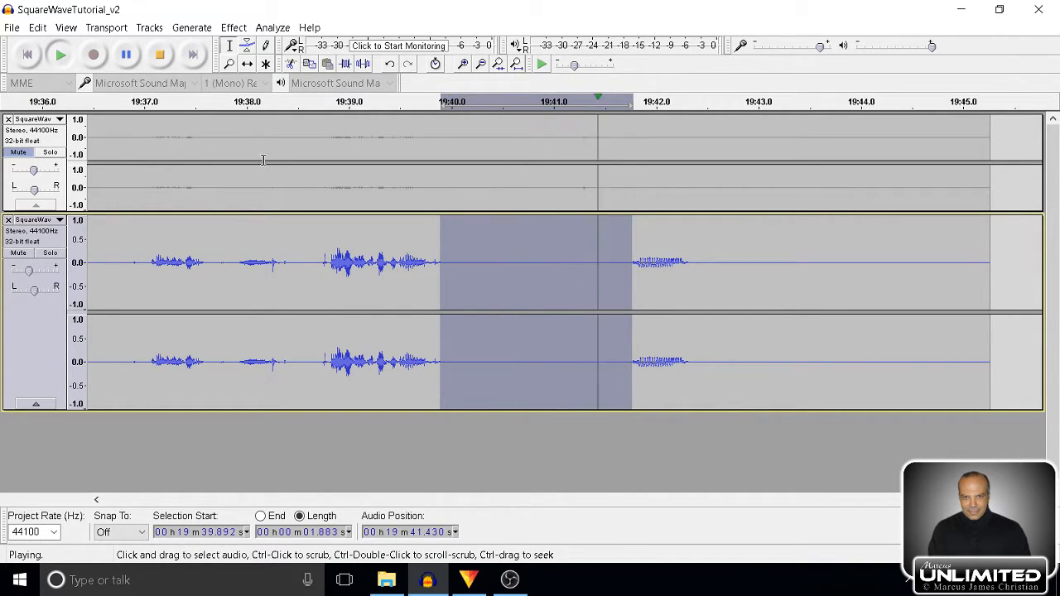
pyautogui.press('space')
pyautogui.press('p')
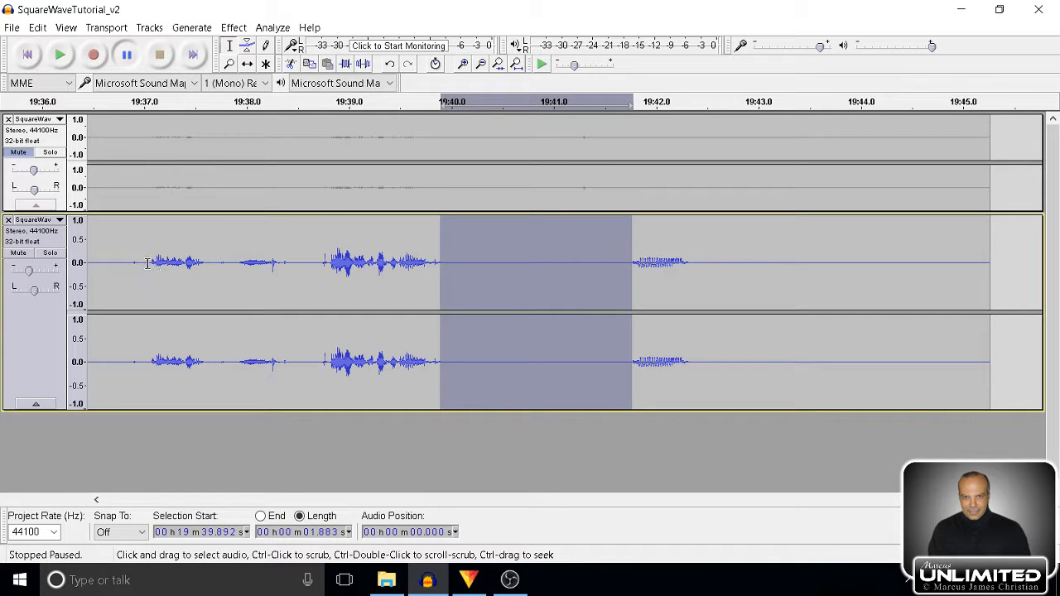
pyautogui.click(148, 262)
pyautogui.press('space')
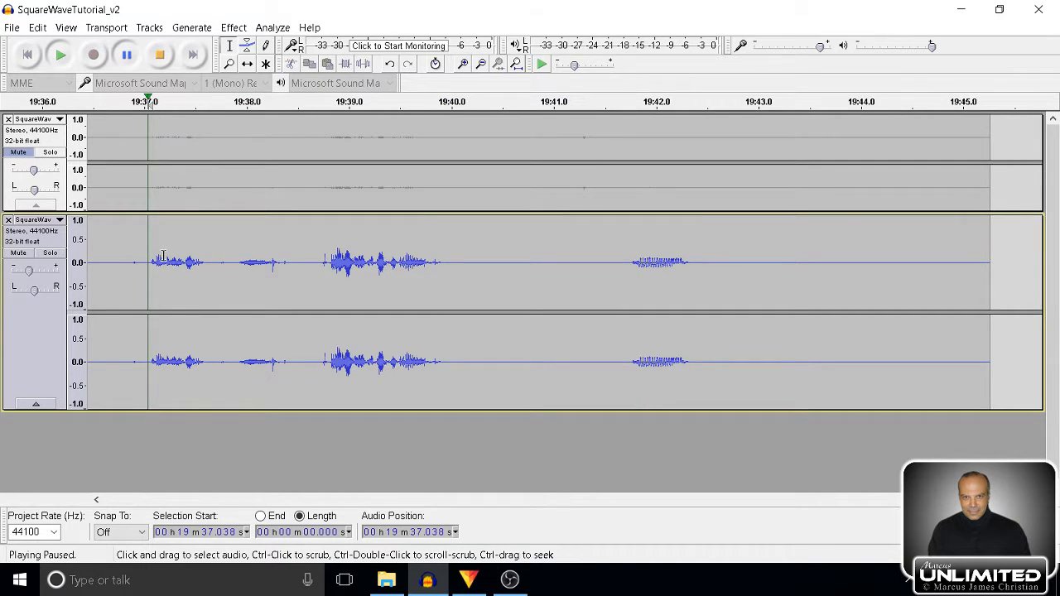
pyautogui.press('space')
pyautogui.press('space')
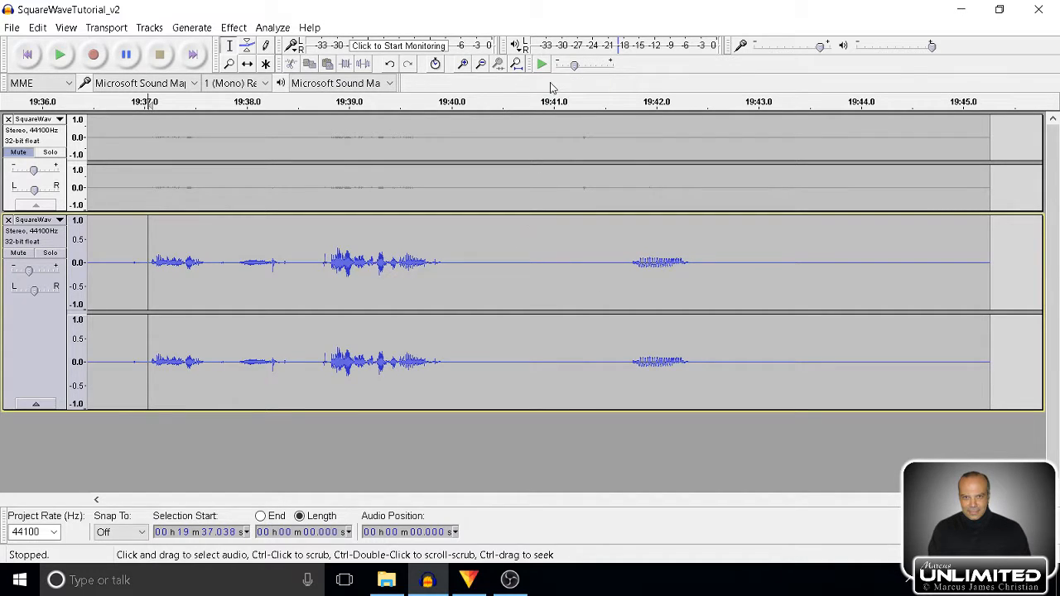
# Return to the start of the project, fit the whole project in view, and play the opening of the duplicate.
pyautogui.click(29, 55)
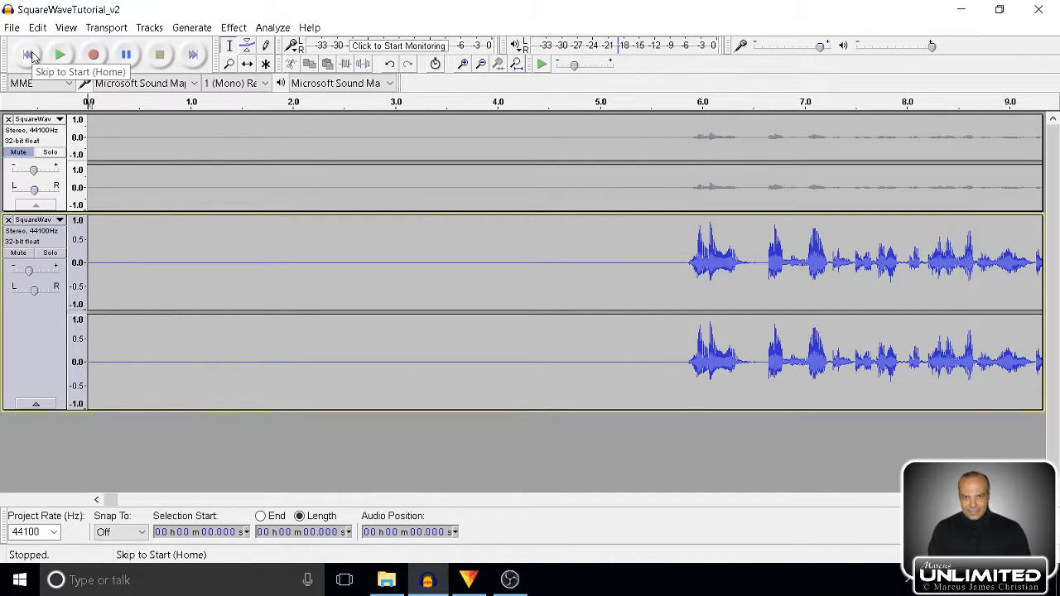
pyautogui.click(517, 65)
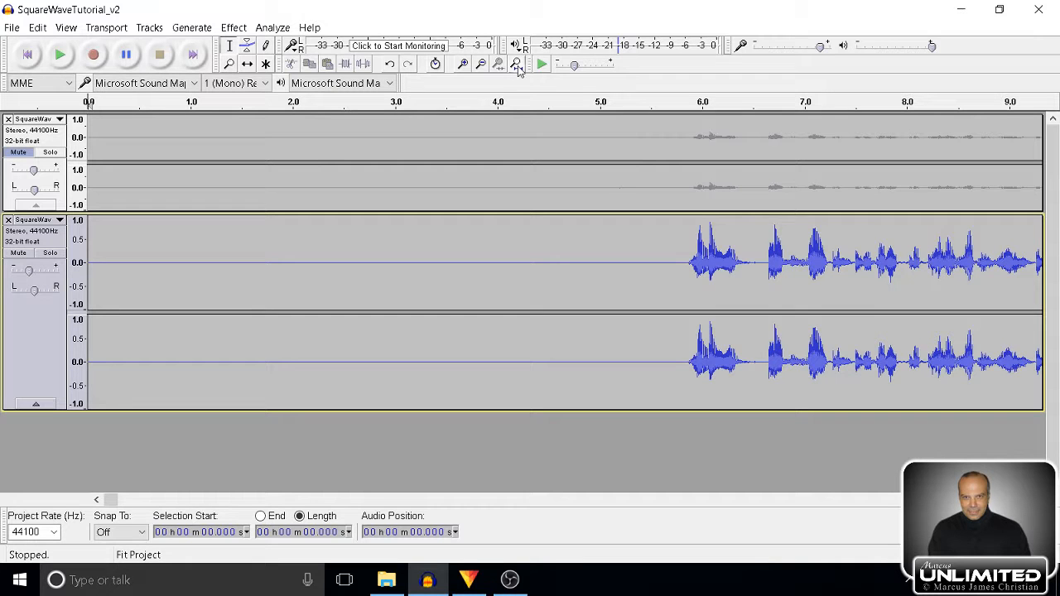
pyautogui.click(517, 65)
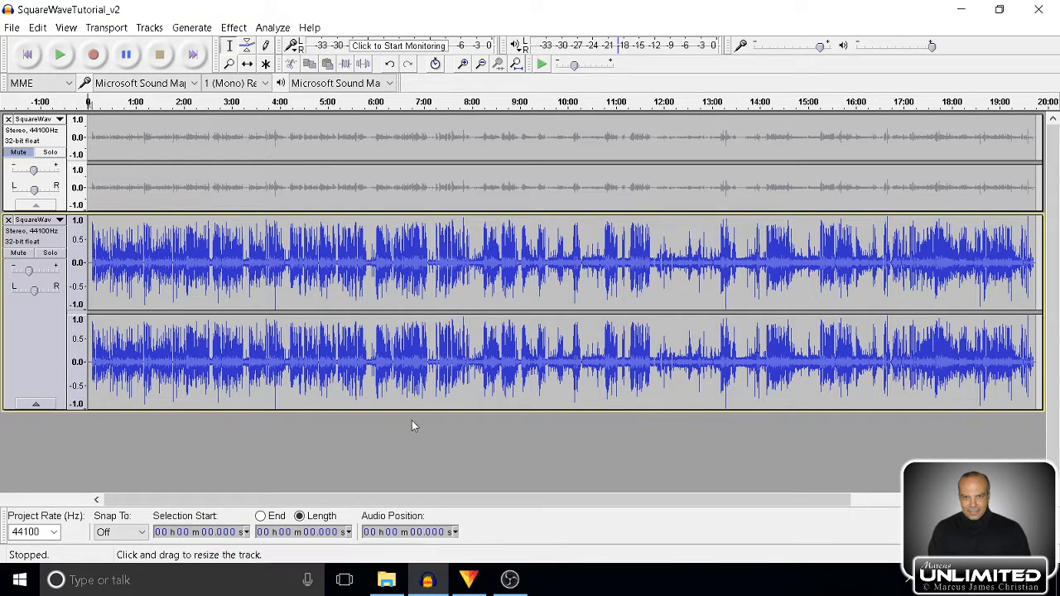
pyautogui.click(60, 56)
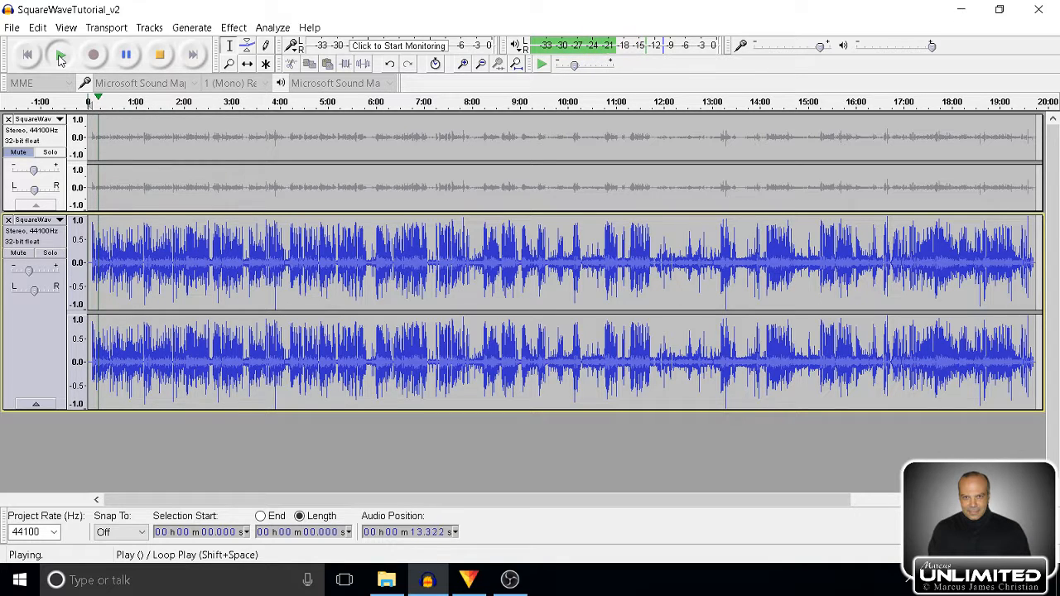
pyautogui.click(161, 56)
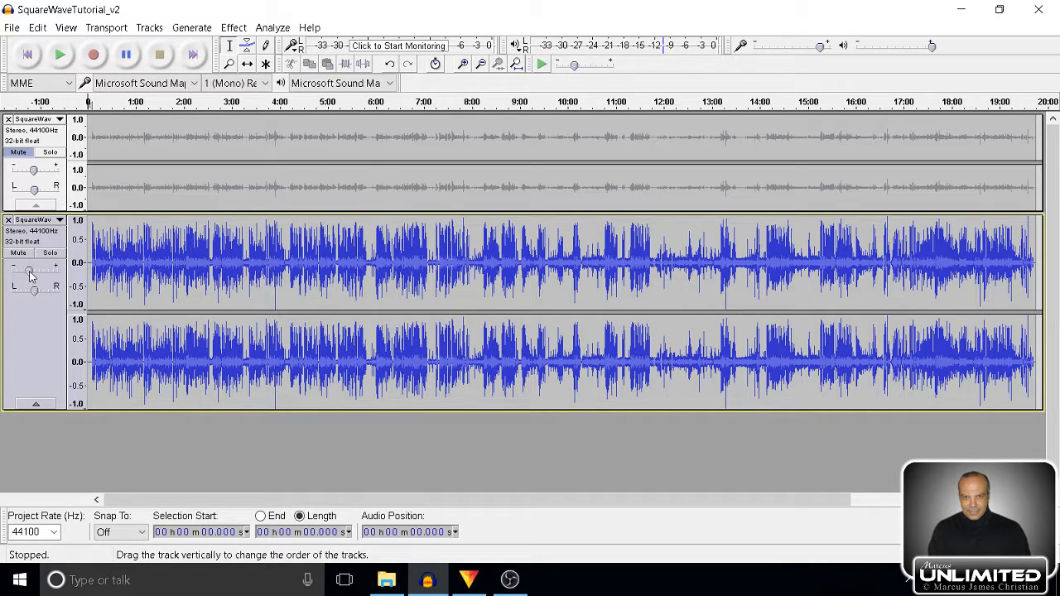
# Play a short passage of the duplicate from 2:06.726 to judge its loudness, and return to the start.
pyautogui.click(51, 344)
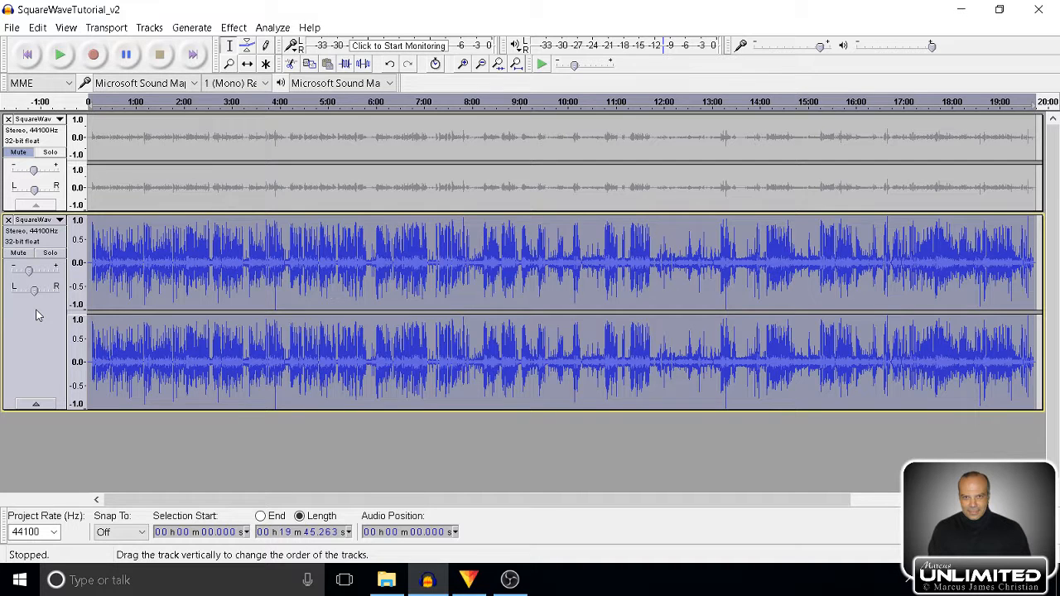
pyautogui.click(190, 240)
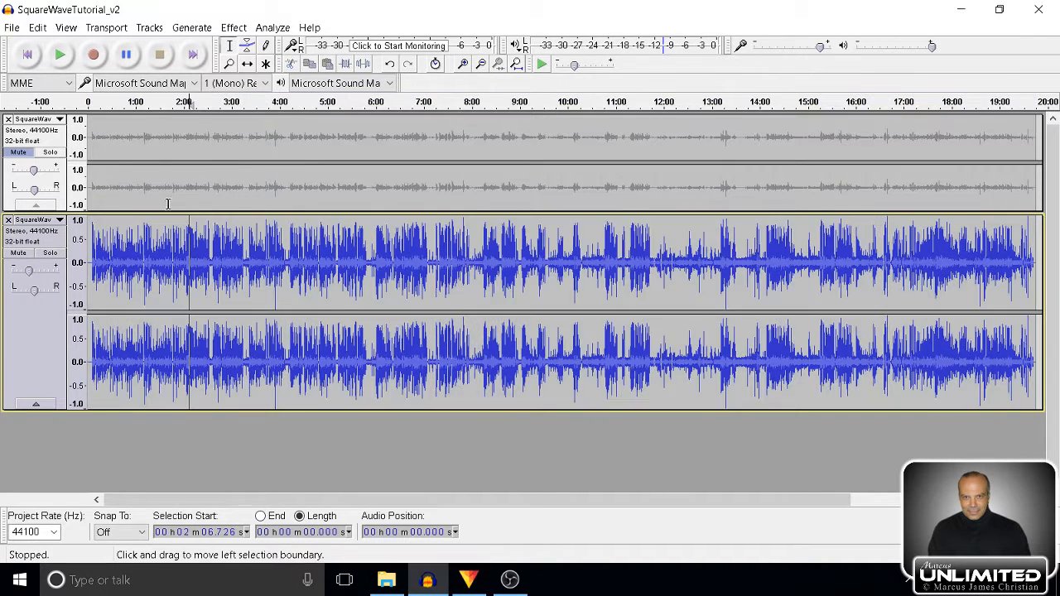
pyautogui.click(63, 56)
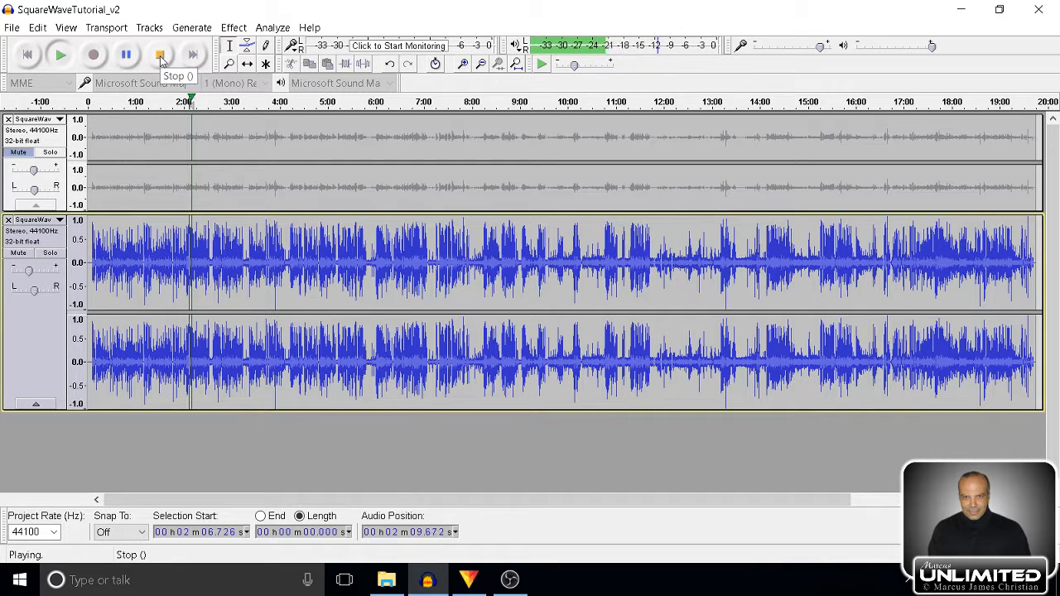
pyautogui.click(161, 55)
pyautogui.click(27, 55)
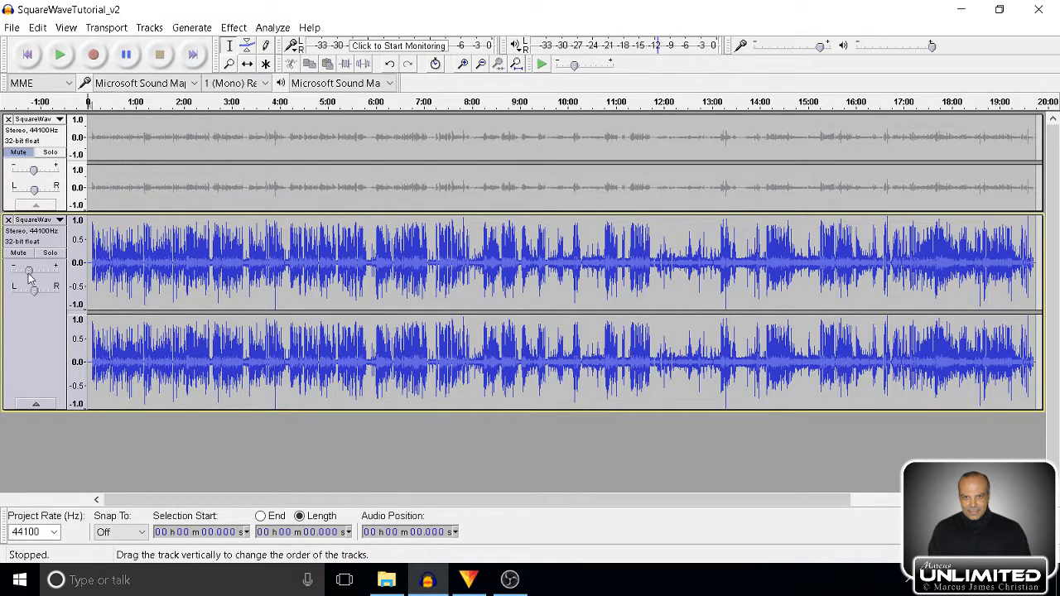
# Lower the duplicate's gain slightly and check its level by playing a short passage from 7:23.956.
pyautogui.moveTo(28, 273); pyautogui.dragTo(27, 271)
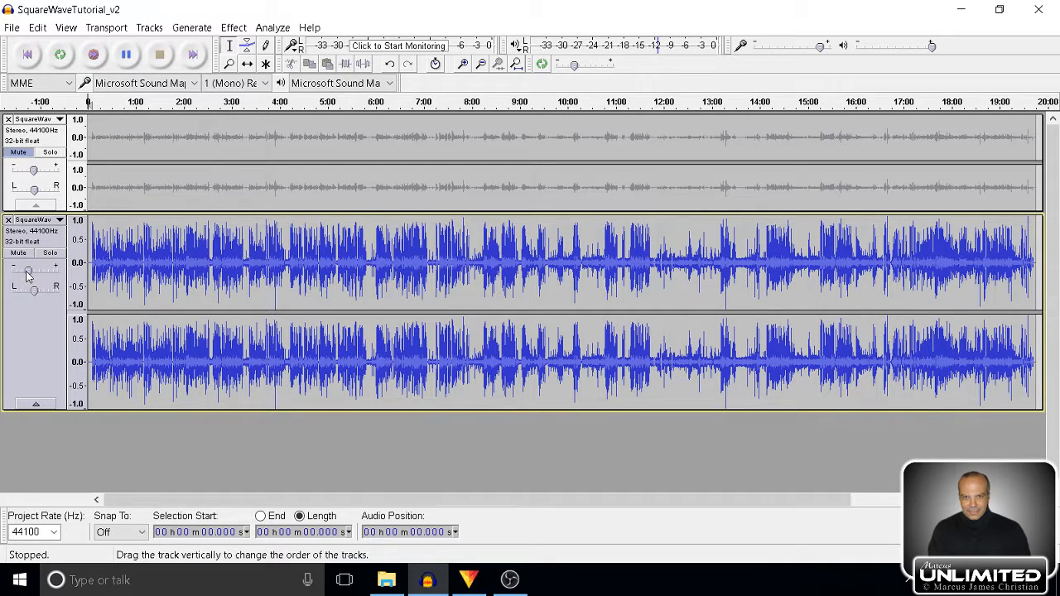
pyautogui.click(444, 260)
pyautogui.click(60, 55)
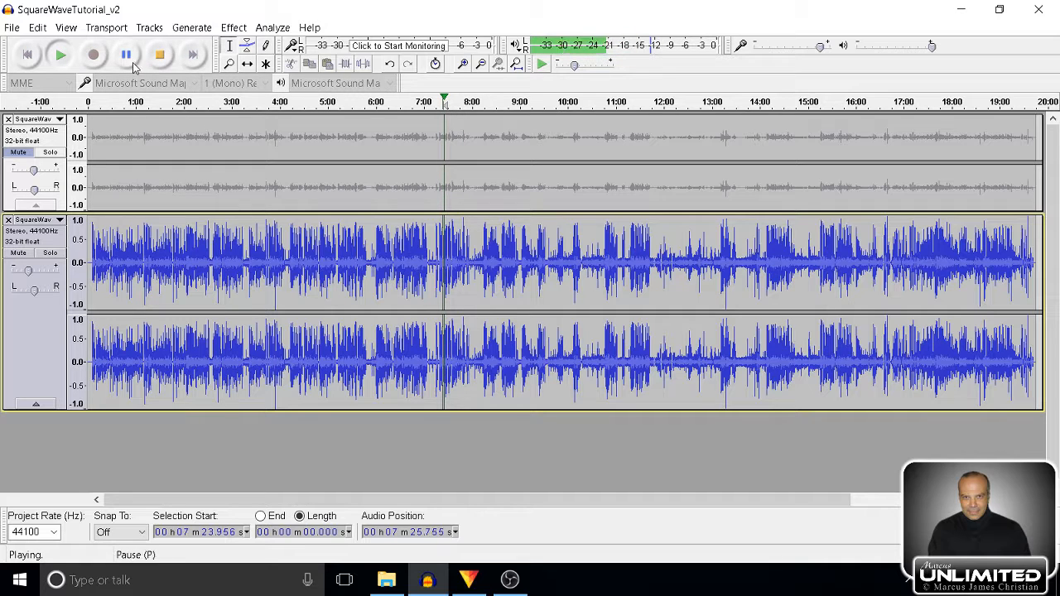
pyautogui.click(126, 54)
pyautogui.click(161, 55)
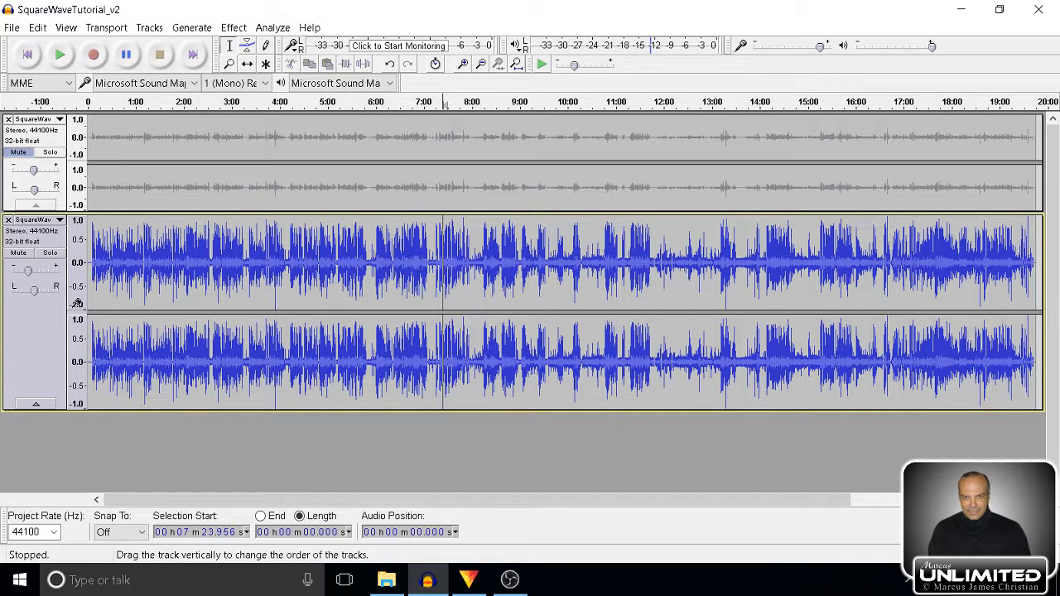
# Select the entire duplicate track and open the export of the selected audio, viewing the files in the Videos folder.
pyautogui.click(38, 337)
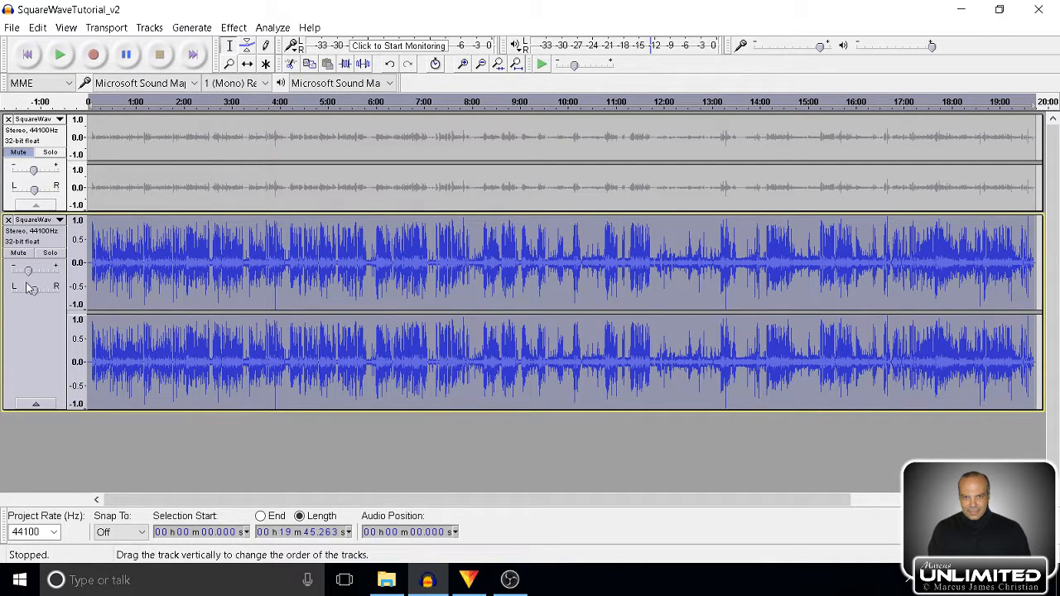
pyautogui.click(21, 30)
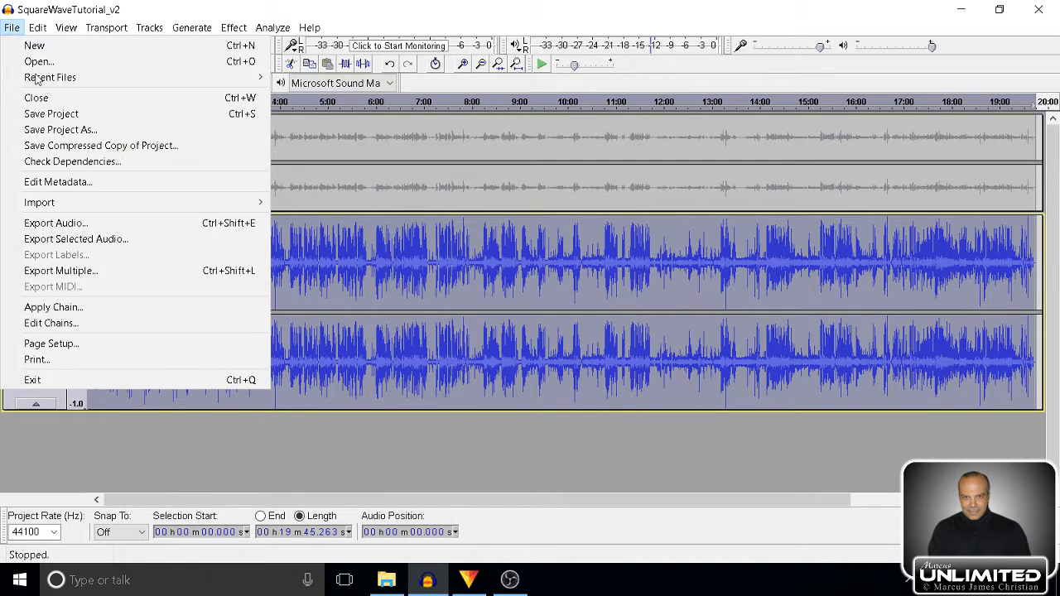
pyautogui.click(46, 240)
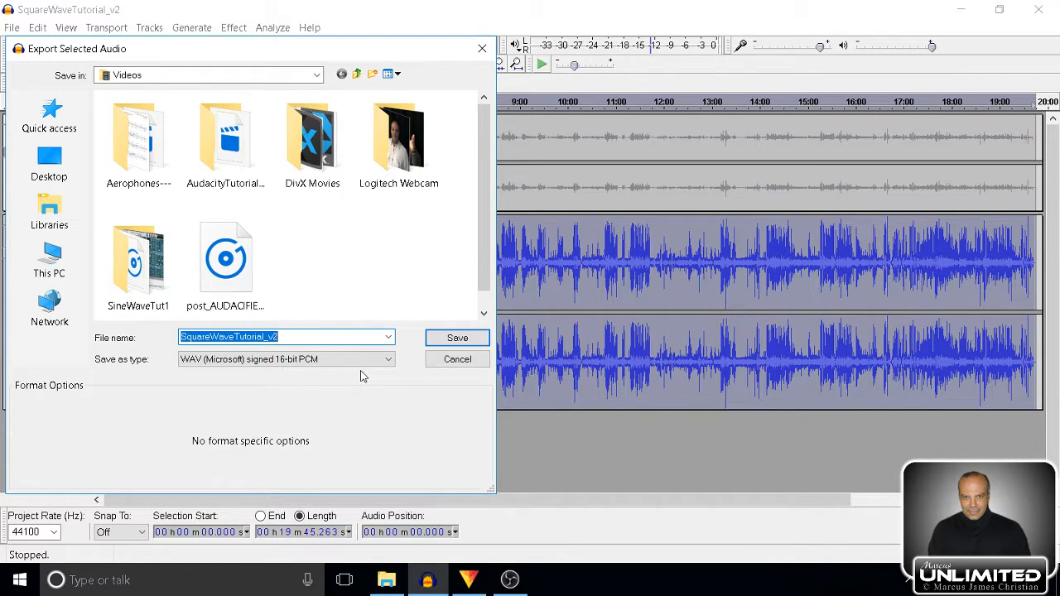
pyautogui.moveTo(483, 179); pyautogui.dragTo(489, 198)
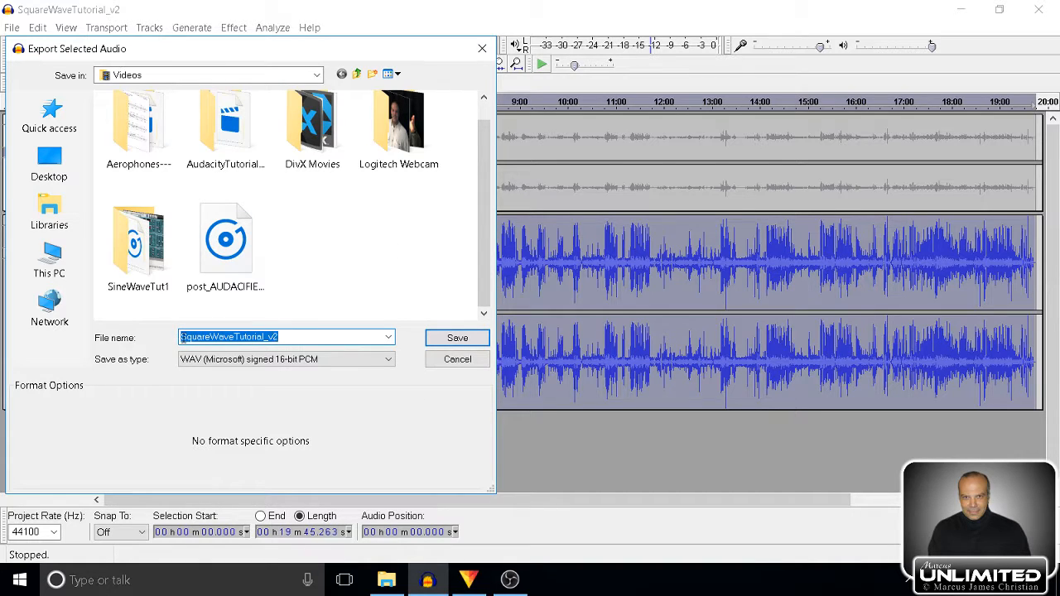
# Export the selection to Videos as a 16-bit PCM WAV named 2_POST_AUDACIFIED_SquareWaveTutorial_v2, leaving the metadata empty.
pyautogui.click(182, 338)
pyautogui.write('POST')
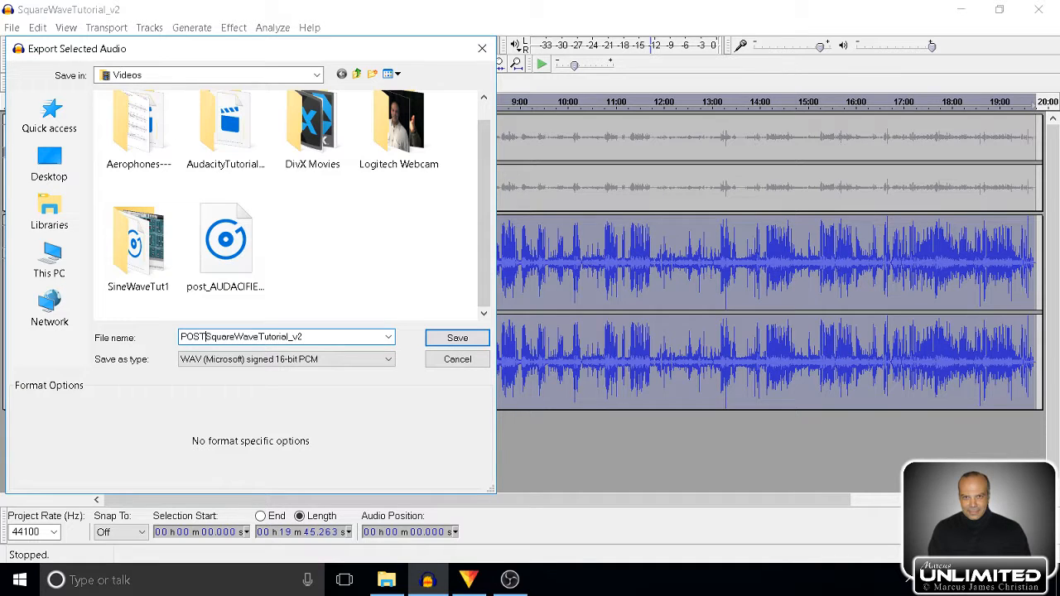
pyautogui.write('_')
pyautogui.press('BackSpace')
pyautogui.write('_AUDACI')
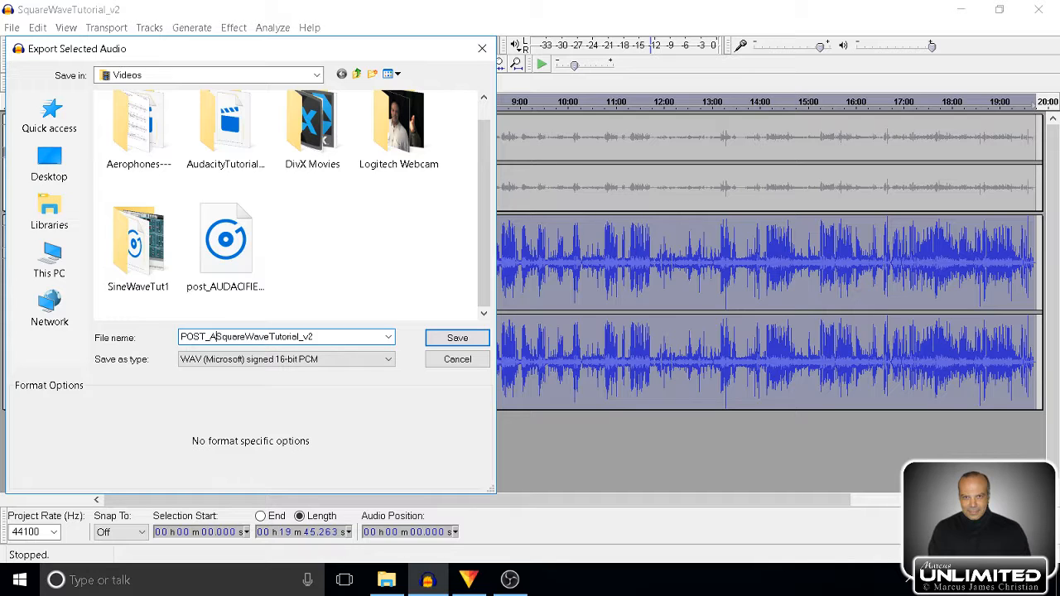
pyautogui.write('FIED')
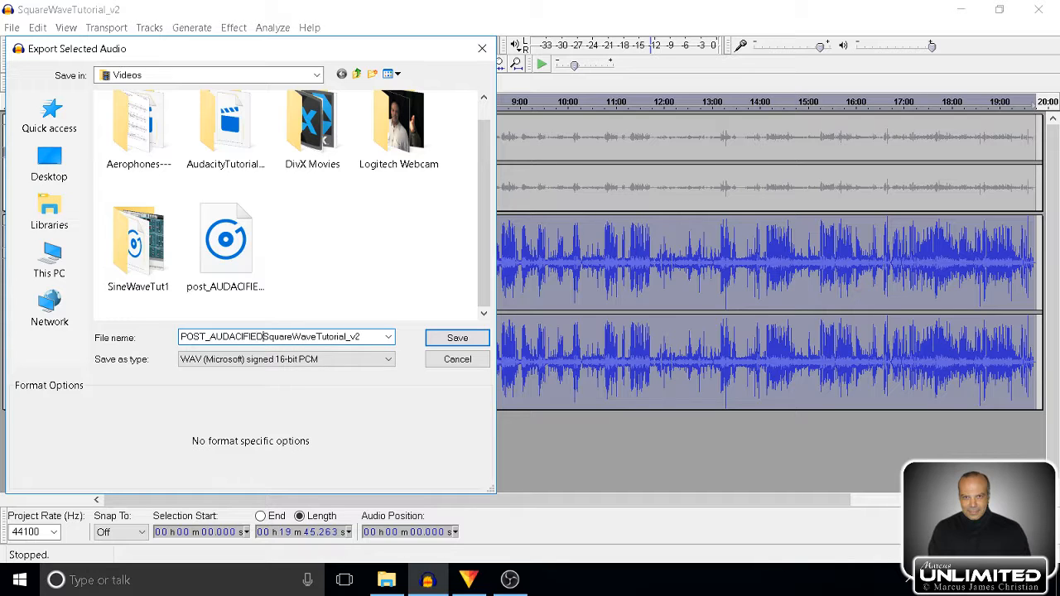
pyautogui.write('_')
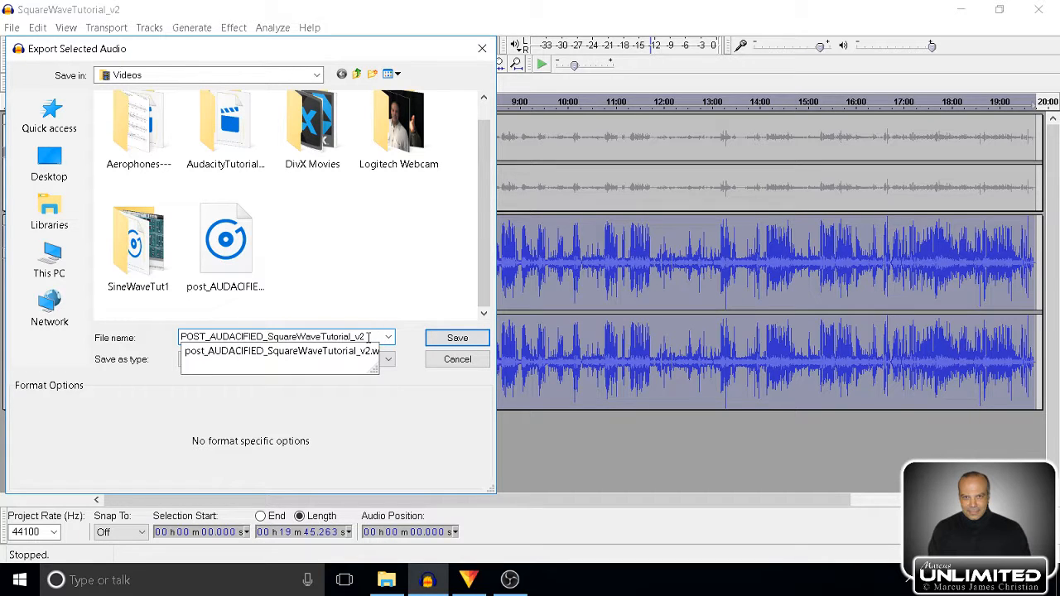
pyautogui.click(183, 335)
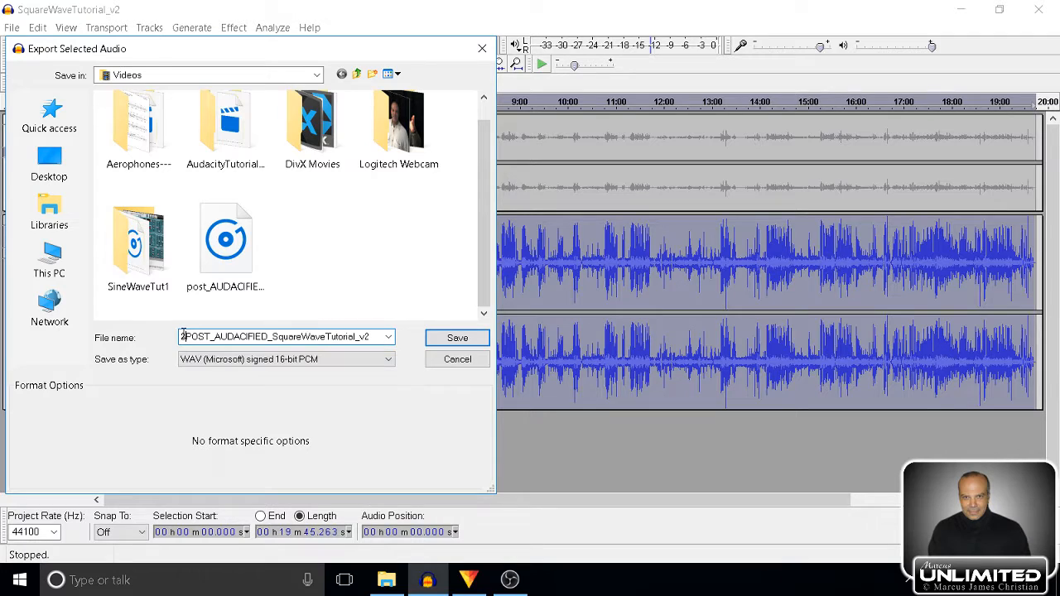
pyautogui.write('2_')
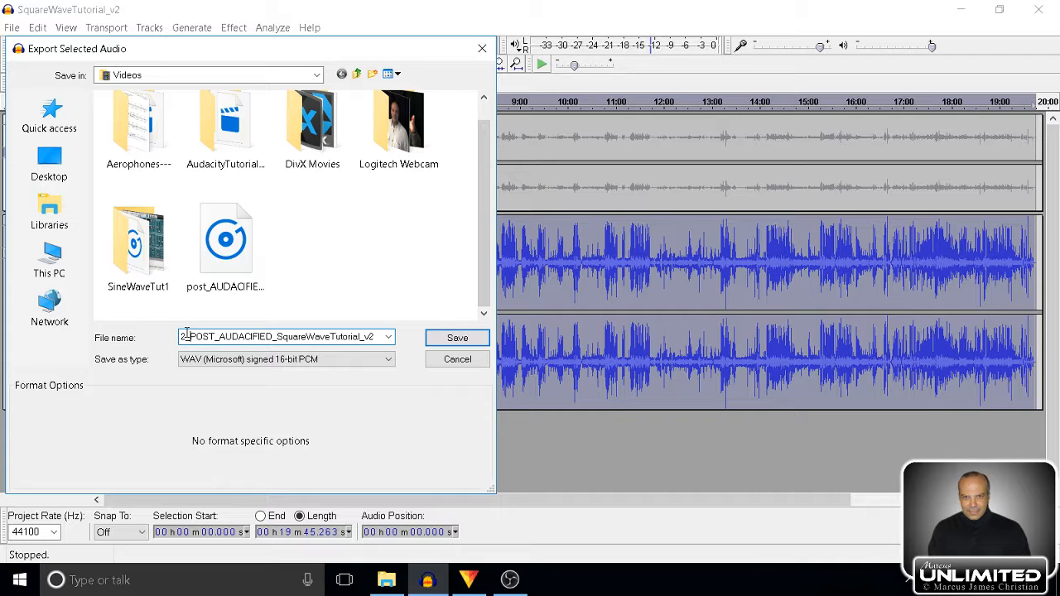
pyautogui.click(455, 341)
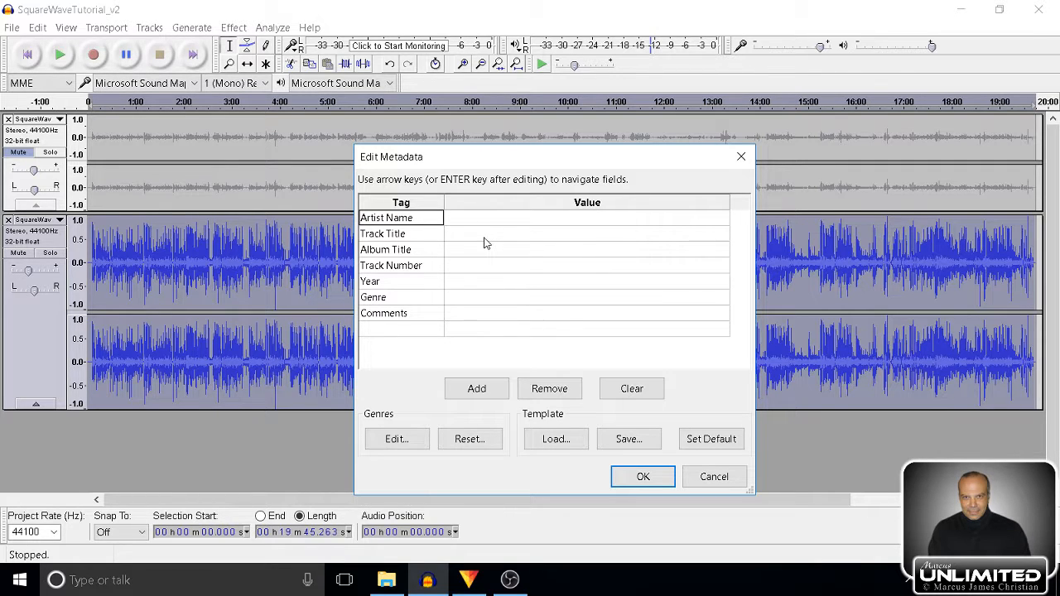
pyautogui.click(644, 476)
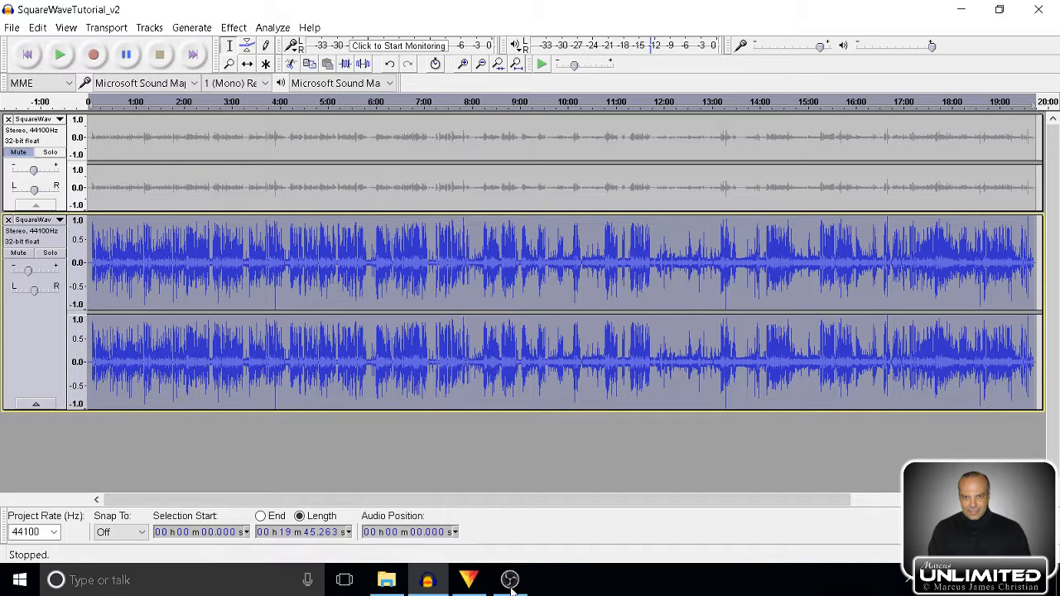
# Switch to HitFilm and import the 2_POST_AUDACIFIED_SquareWaveTutorial_v2 WAV file from Videos into the project media.
pyautogui.click(468, 580)
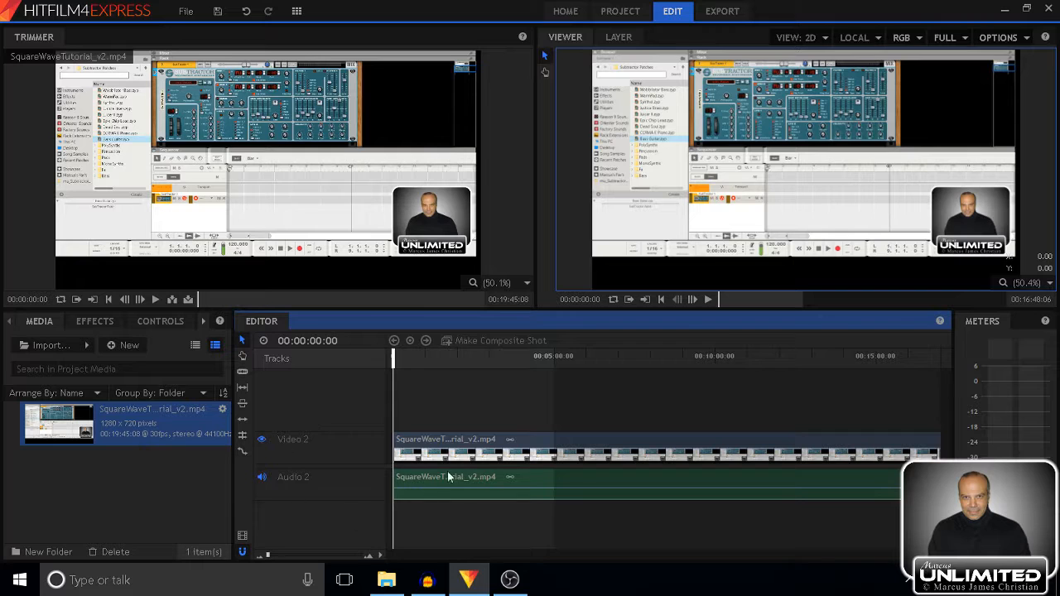
pyautogui.click(108, 511)
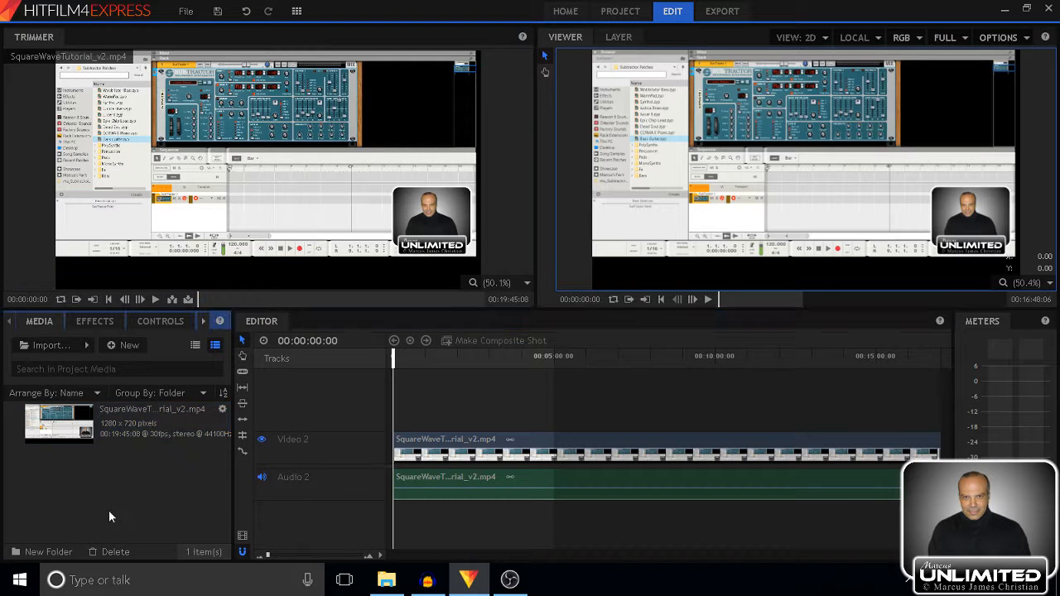
pyautogui.click(61, 347)
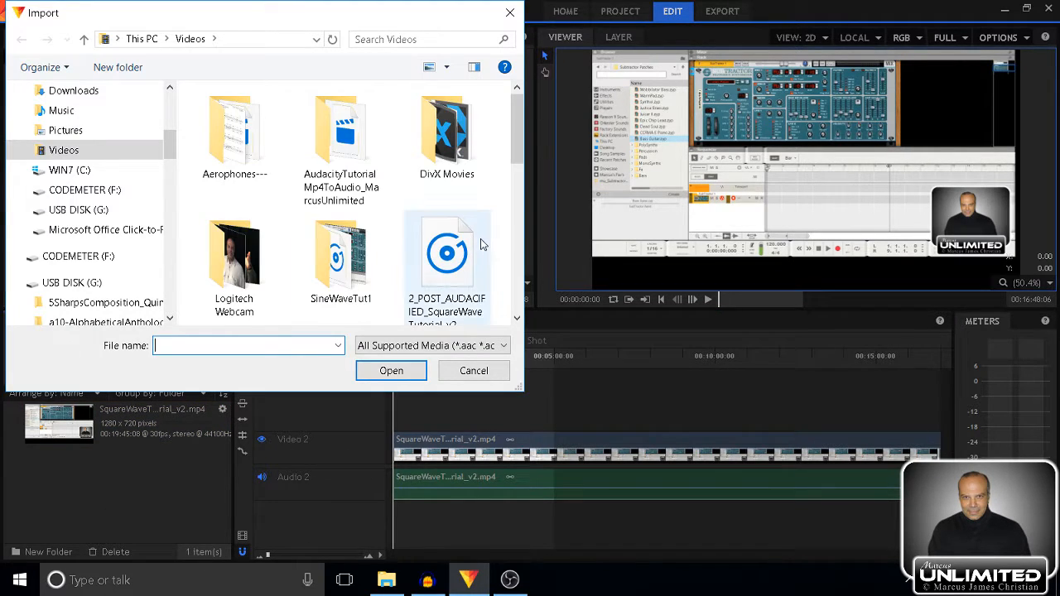
pyautogui.scroll(-2, 481, 238)
pyautogui.scroll(1, 480, 238)
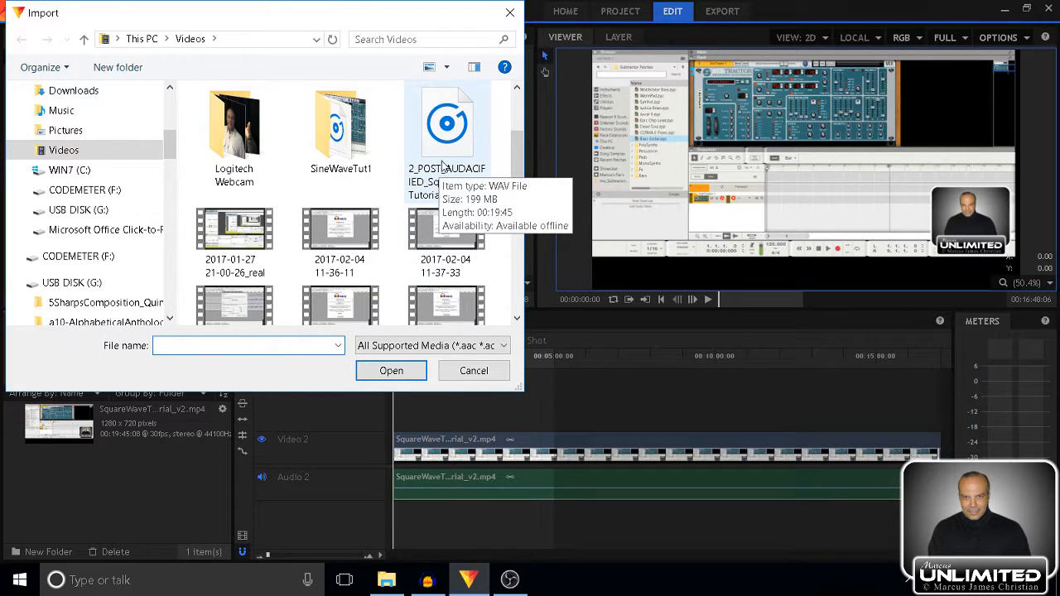
pyautogui.click(444, 170)
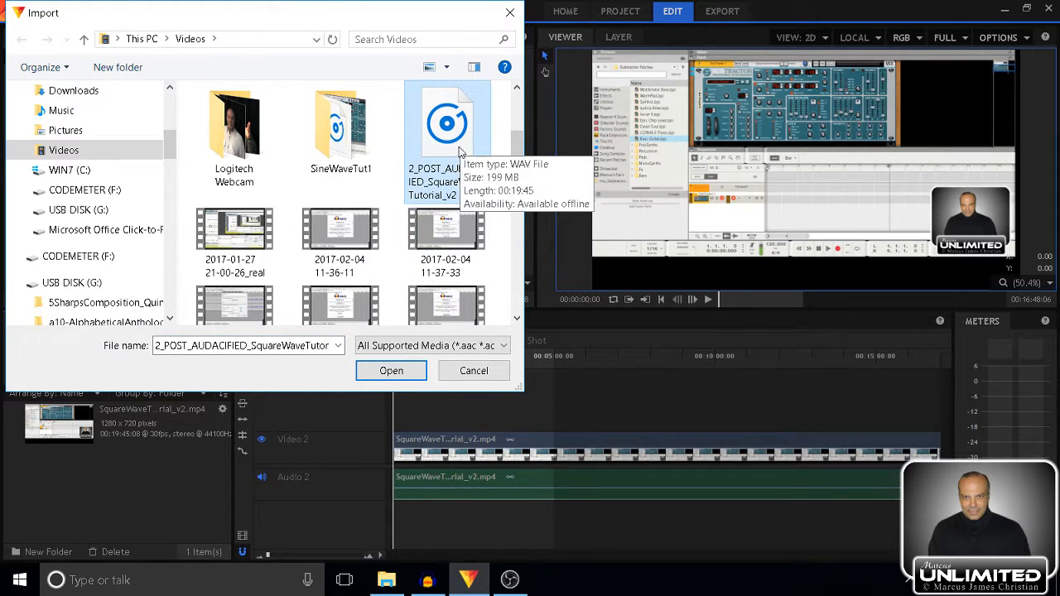
pyautogui.click(387, 372)
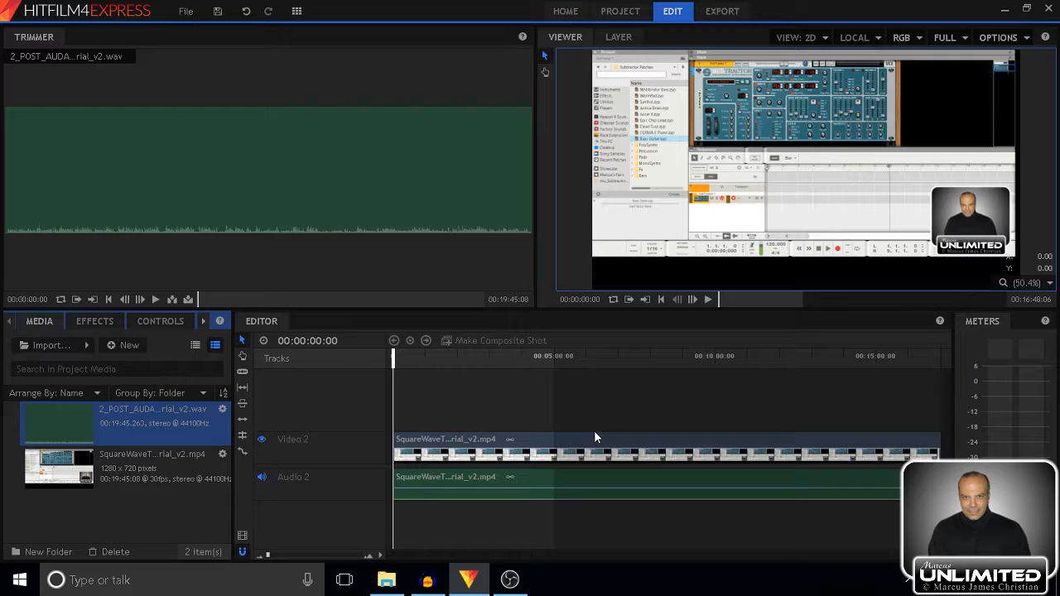
pyautogui.click(173, 522)
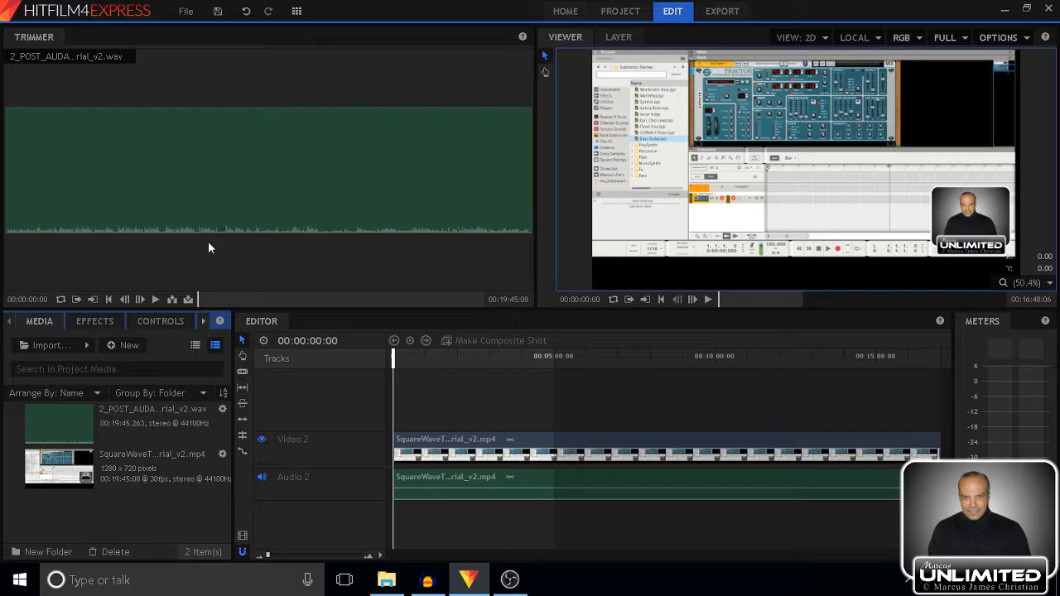
# Place the 2_POST_AUDACIFIED WAV on a new muted audio track below the original, aligned to the timeline start, and briefly play the original sound.
pyautogui.click(84, 409)
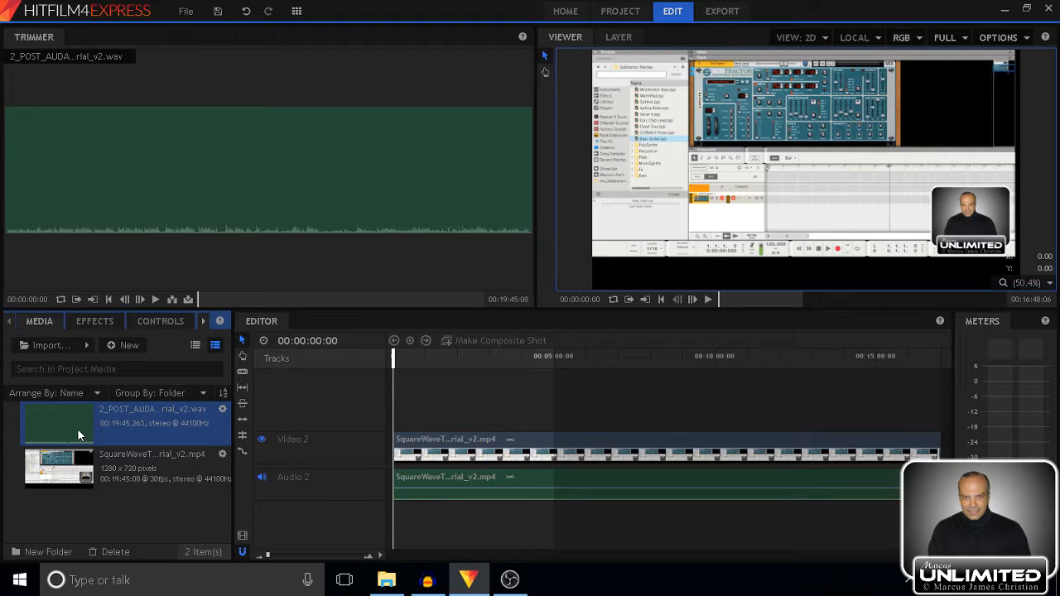
pyautogui.moveTo(77, 431); pyautogui.dragTo(398, 515)
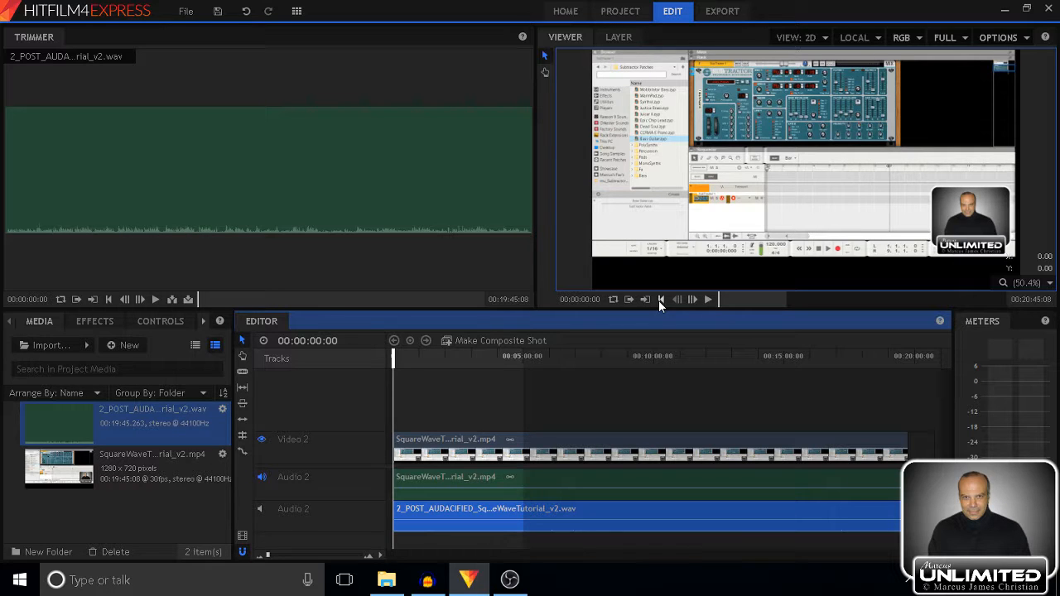
pyautogui.click(708, 300)
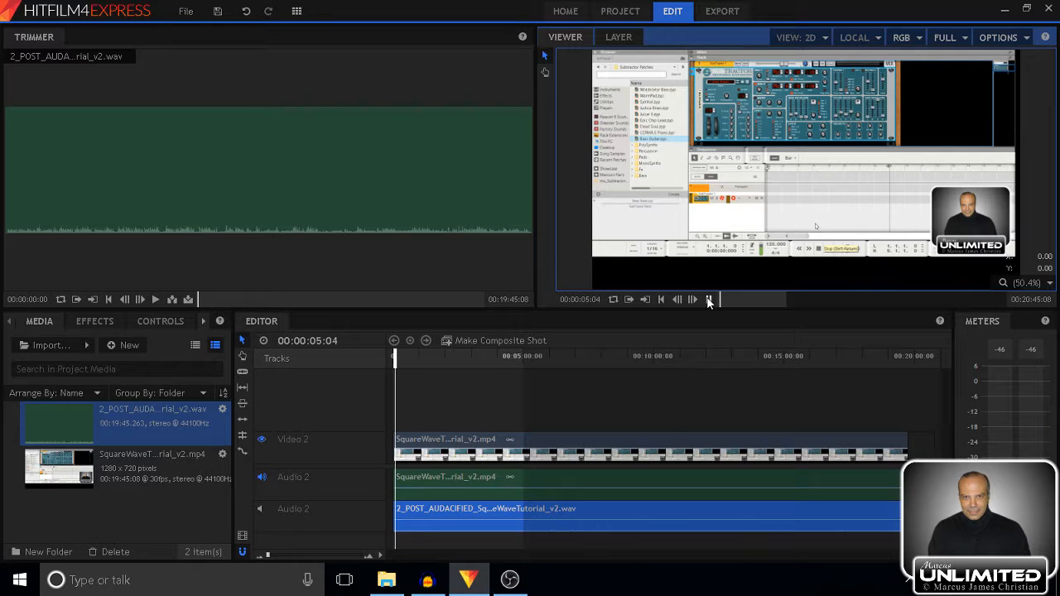
pyautogui.click(709, 300)
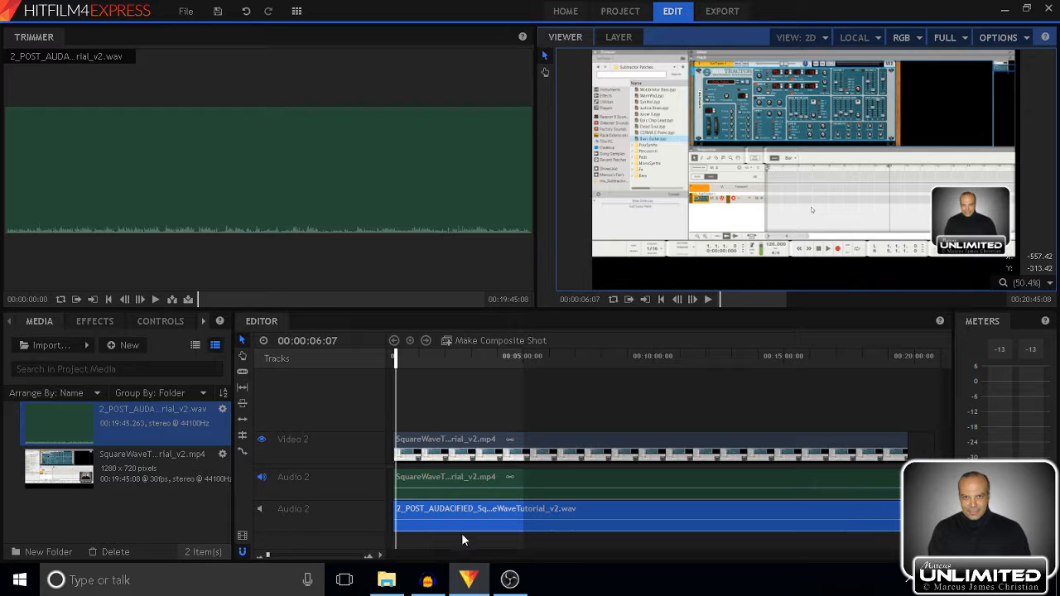
# Switch to Audacity, briefly play the processed track from 3:58.543, and close the project without saving changes.
pyautogui.click(425, 581)
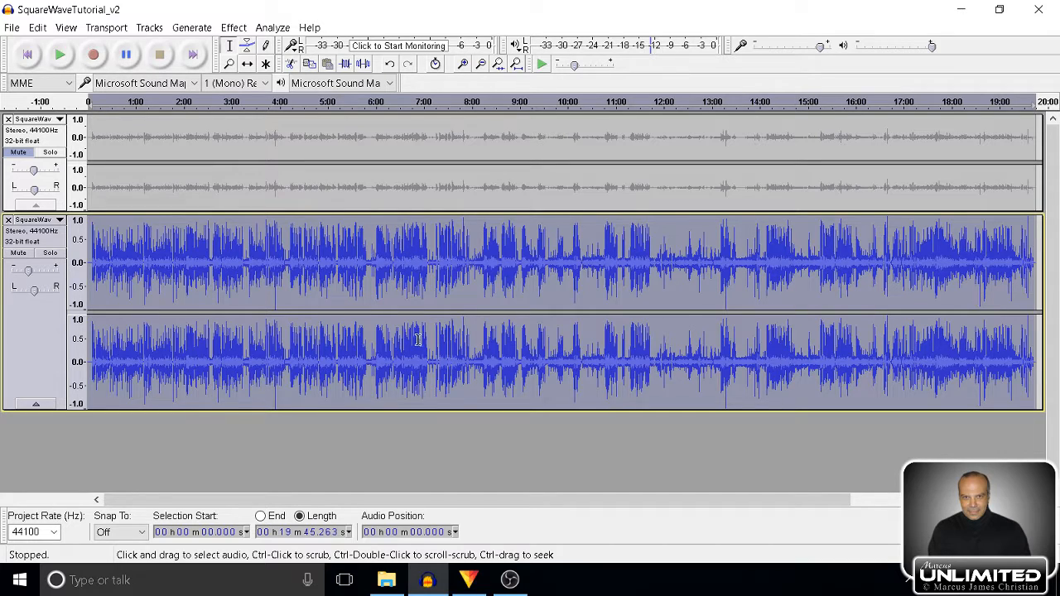
pyautogui.click(278, 275)
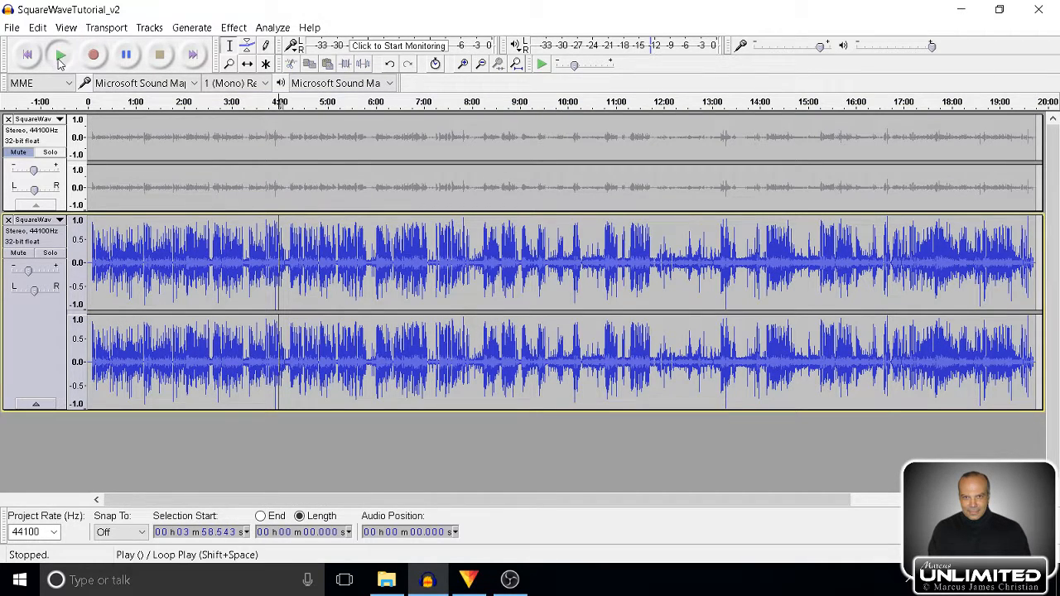
pyautogui.click(53, 58)
pyautogui.click(137, 59)
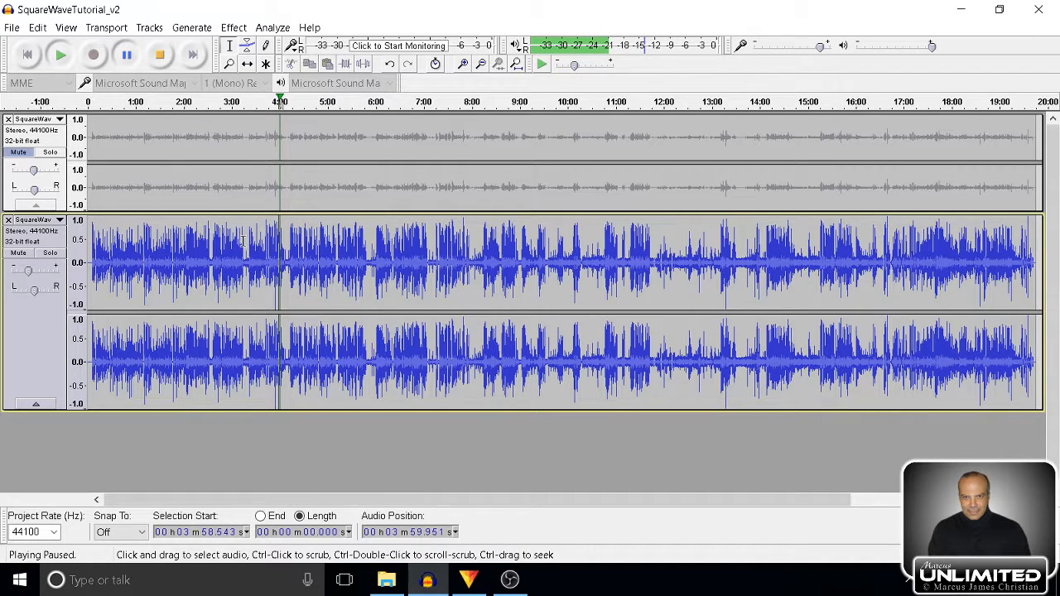
pyautogui.click(160, 56)
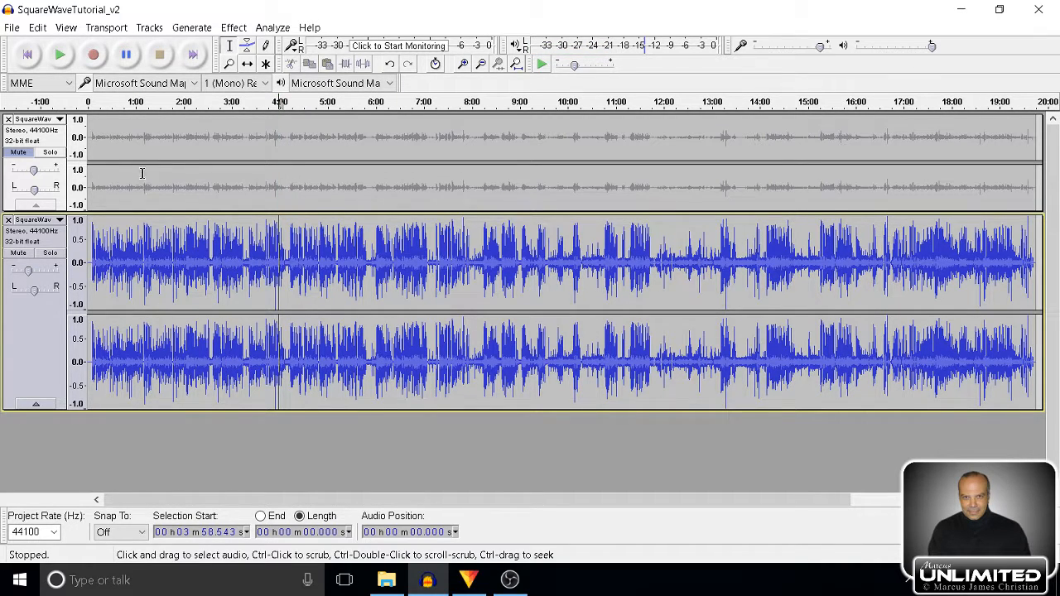
pyautogui.click(1040, 9)
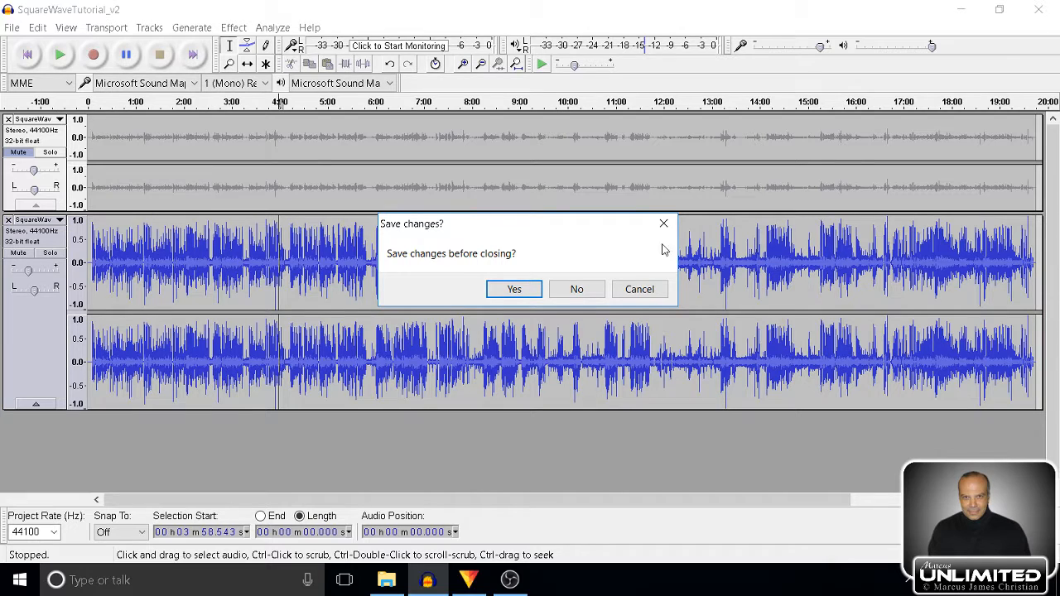
pyautogui.click(577, 290)
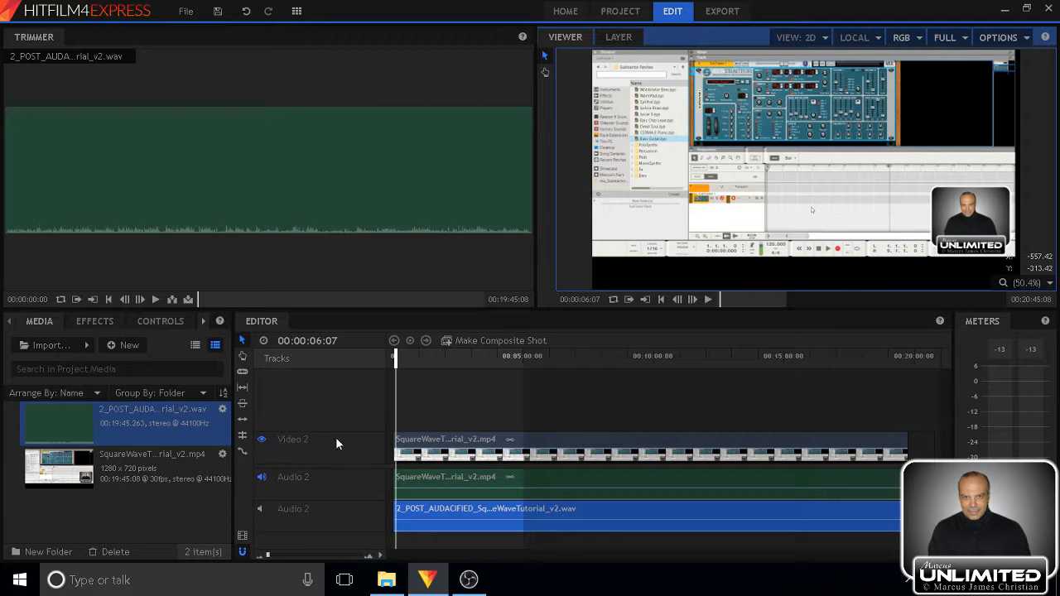
# Play the HitFilm timeline's opening with the original sound, and mute the original audio track while unmuting the processed WAV track.
pyautogui.click(661, 299)
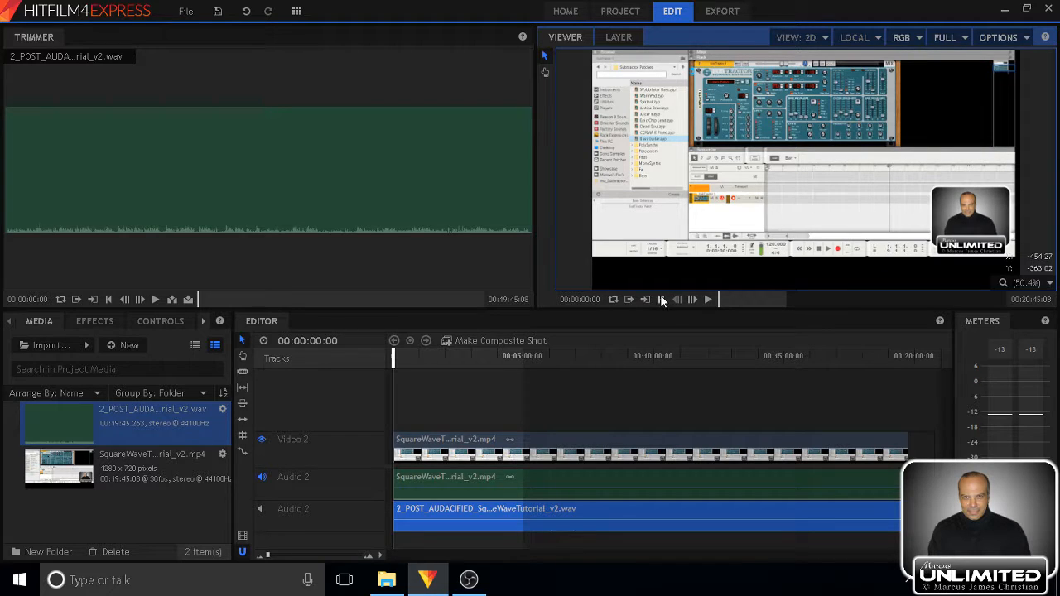
pyautogui.click(706, 300)
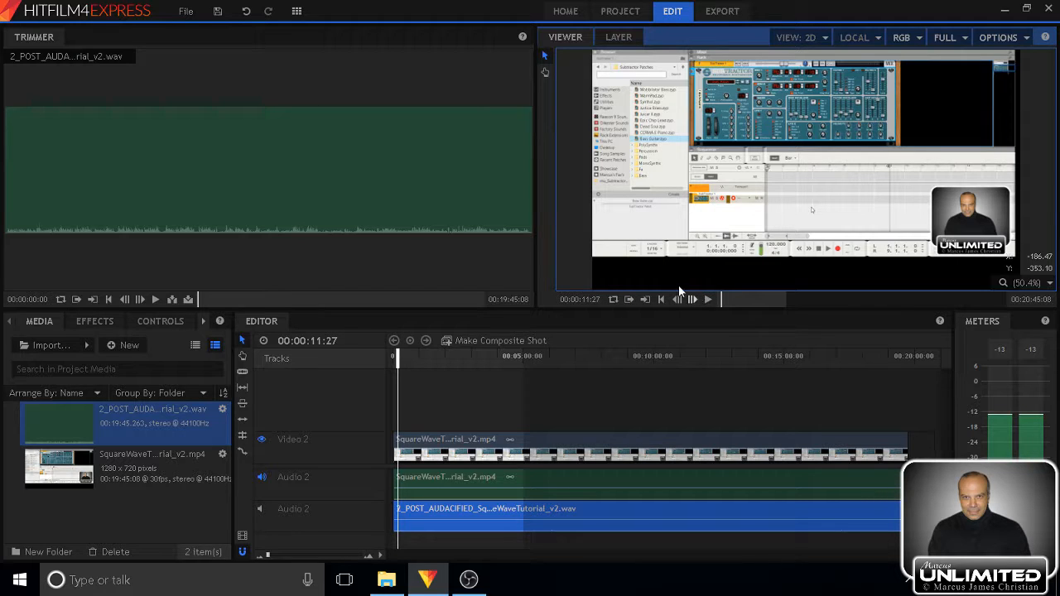
pyautogui.click(262, 478)
pyautogui.click(261, 510)
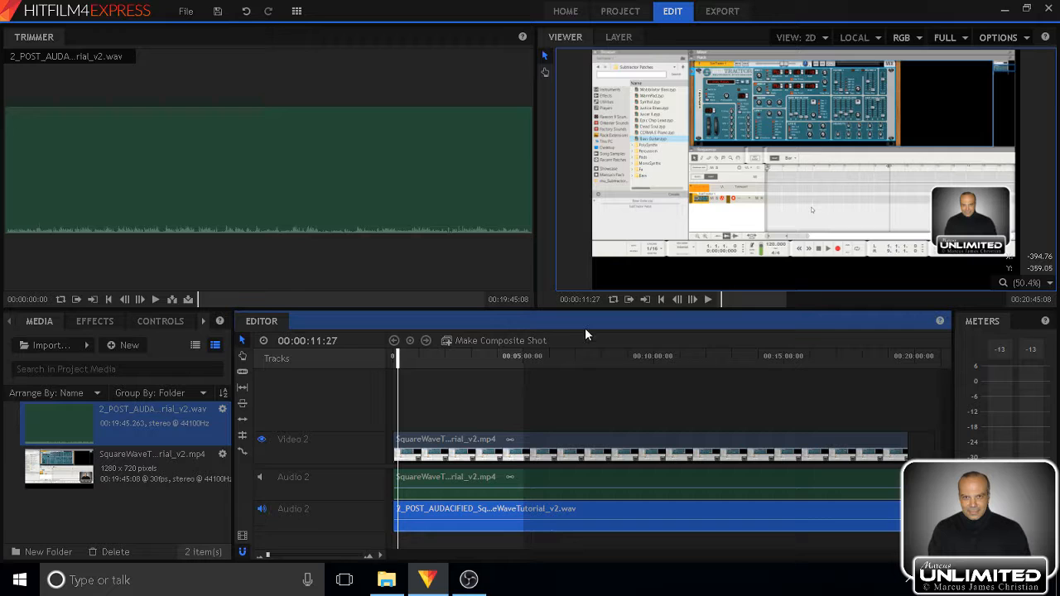
# Play the timeline from the beginning to check the processed audio against the video, and return the playhead to the start.
pyautogui.click(664, 290)
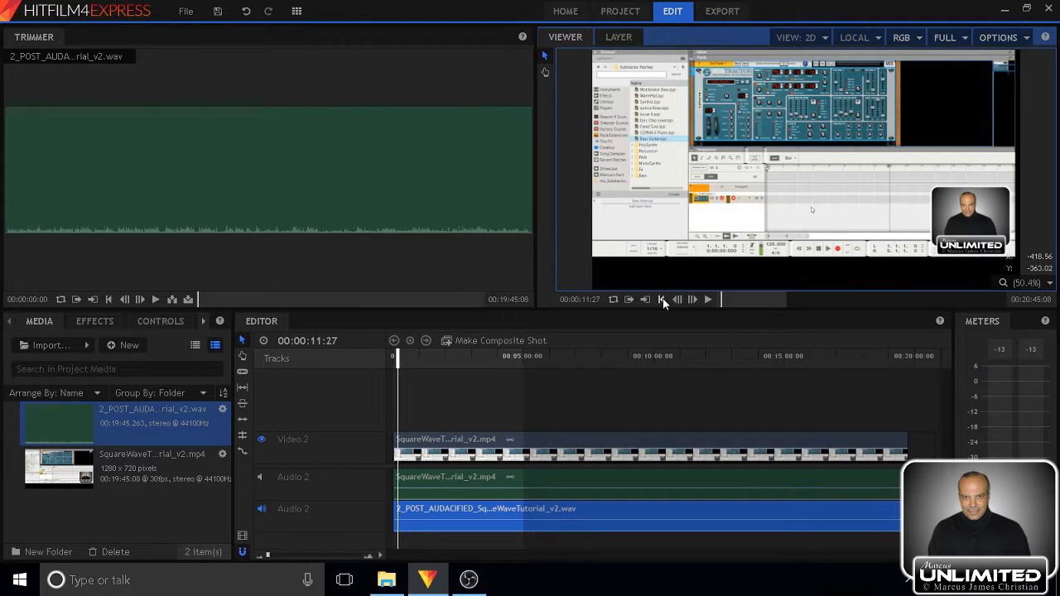
pyautogui.click(662, 299)
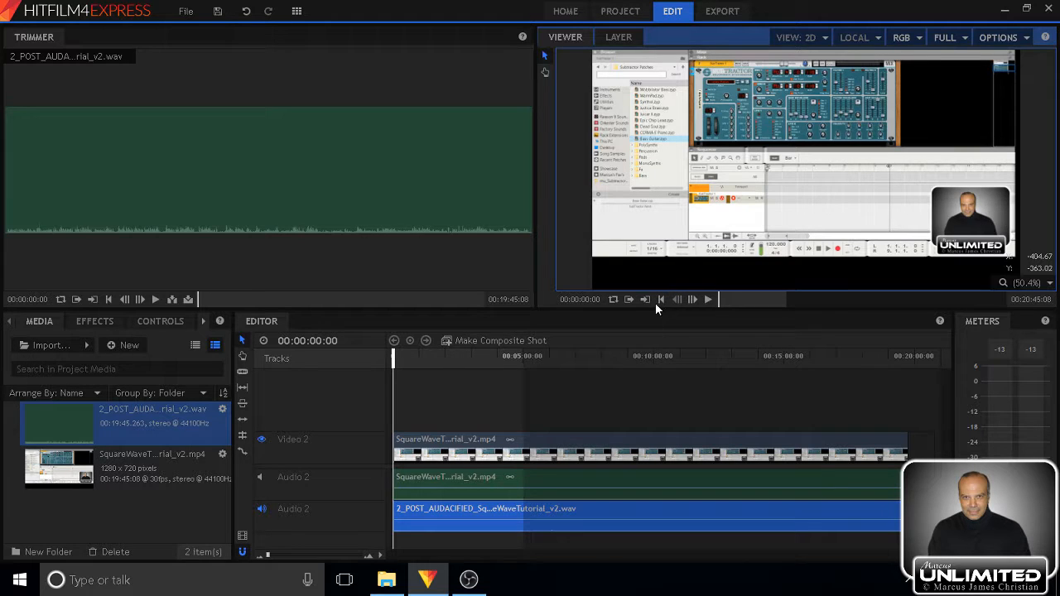
pyautogui.click(708, 299)
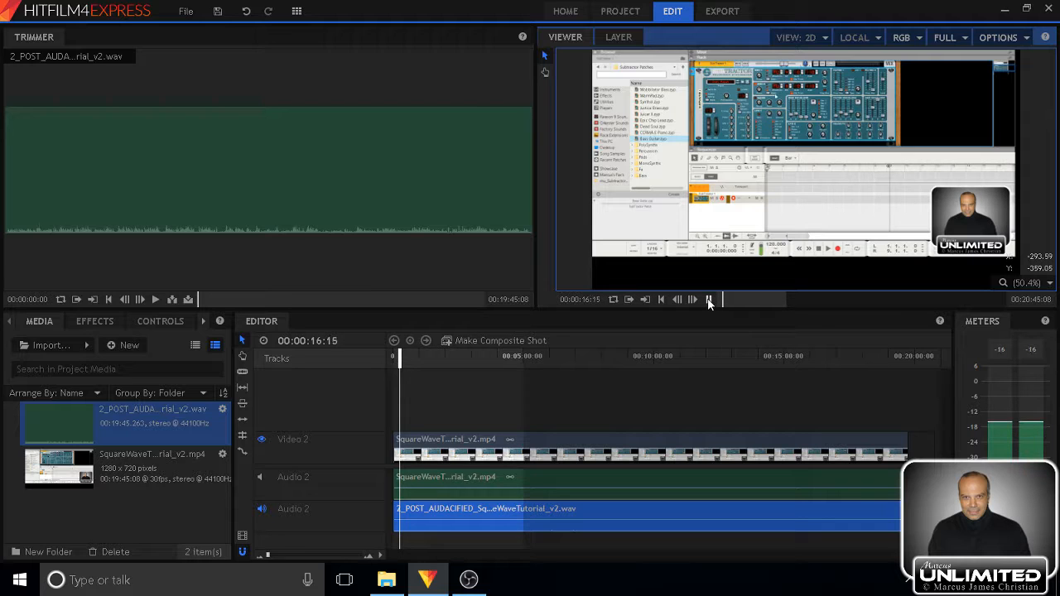
pyautogui.click(708, 300)
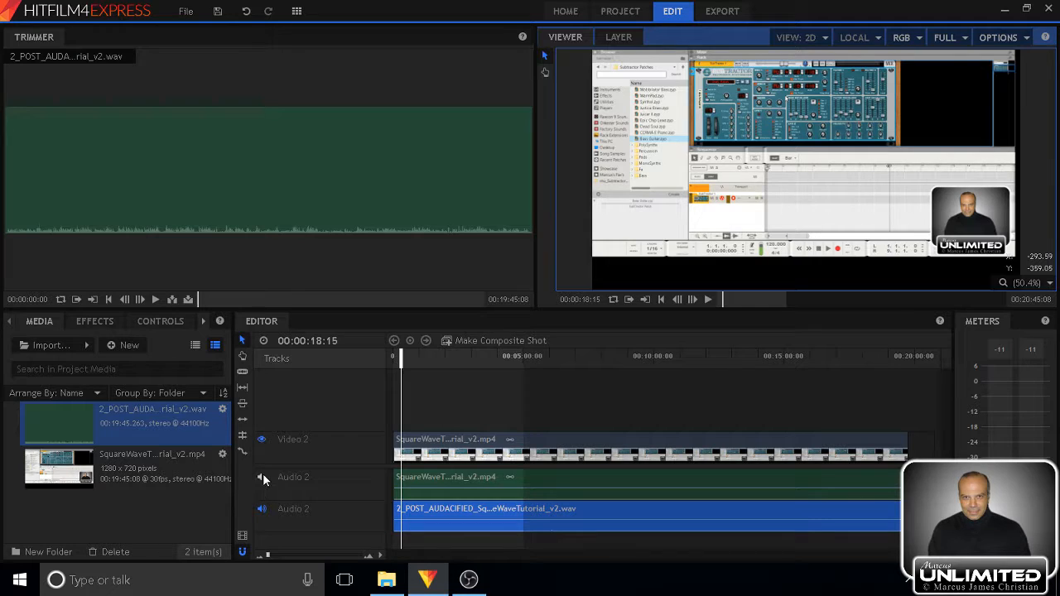
pyautogui.click(661, 299)
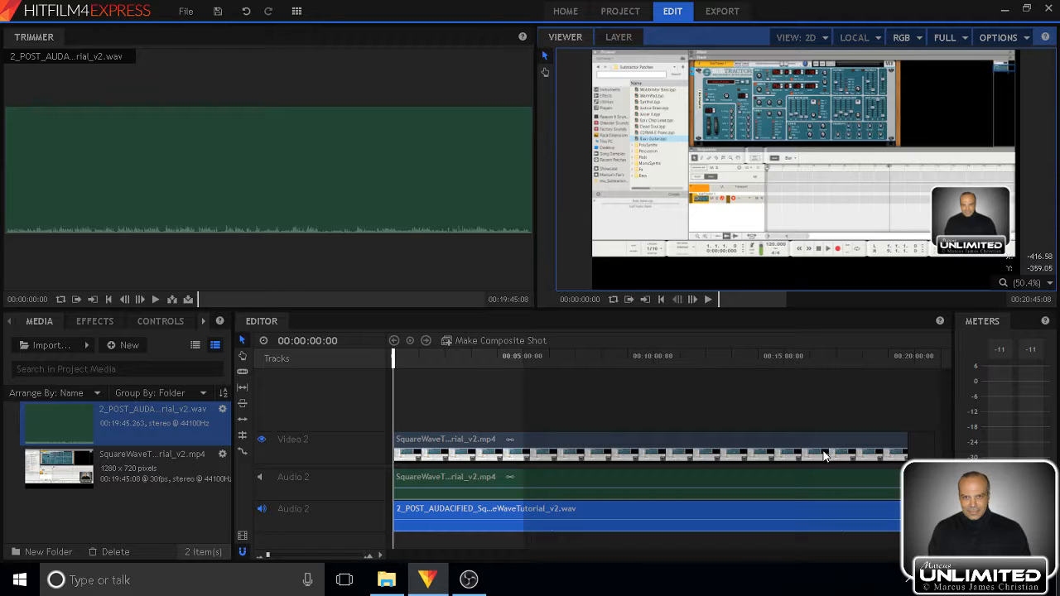
# Examine the MP4 export settings for the Editor timeline, and return to the editing workspace without exporting.
pyautogui.click(736, 13)
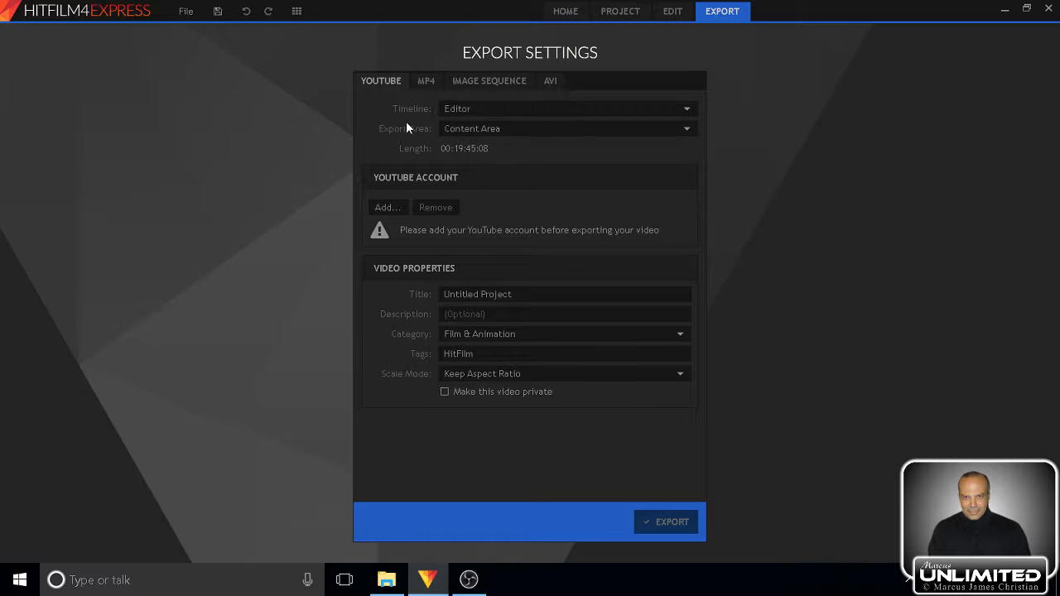
pyautogui.click(428, 82)
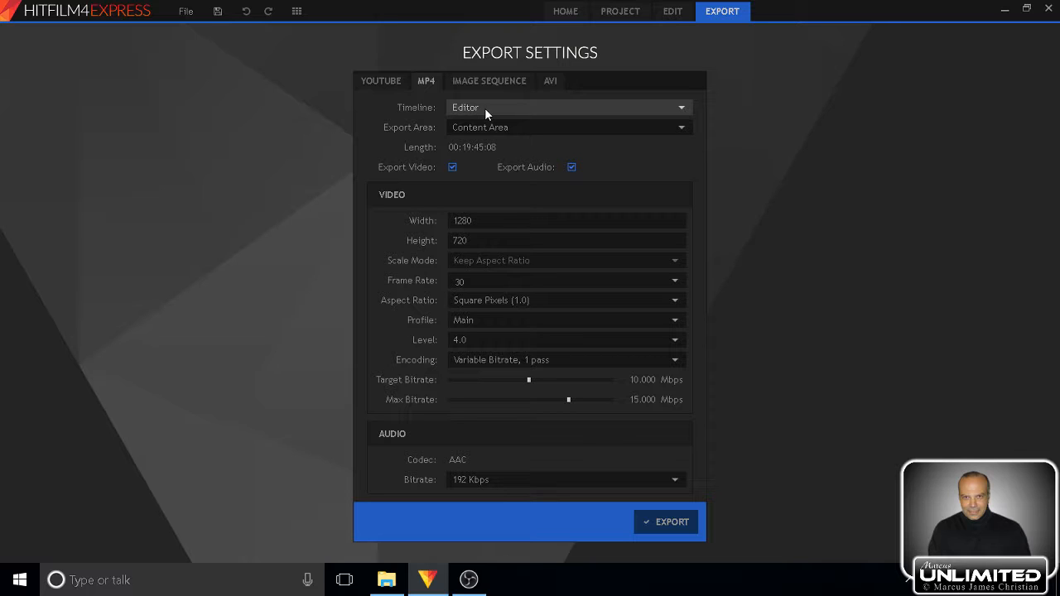
pyautogui.click(572, 11)
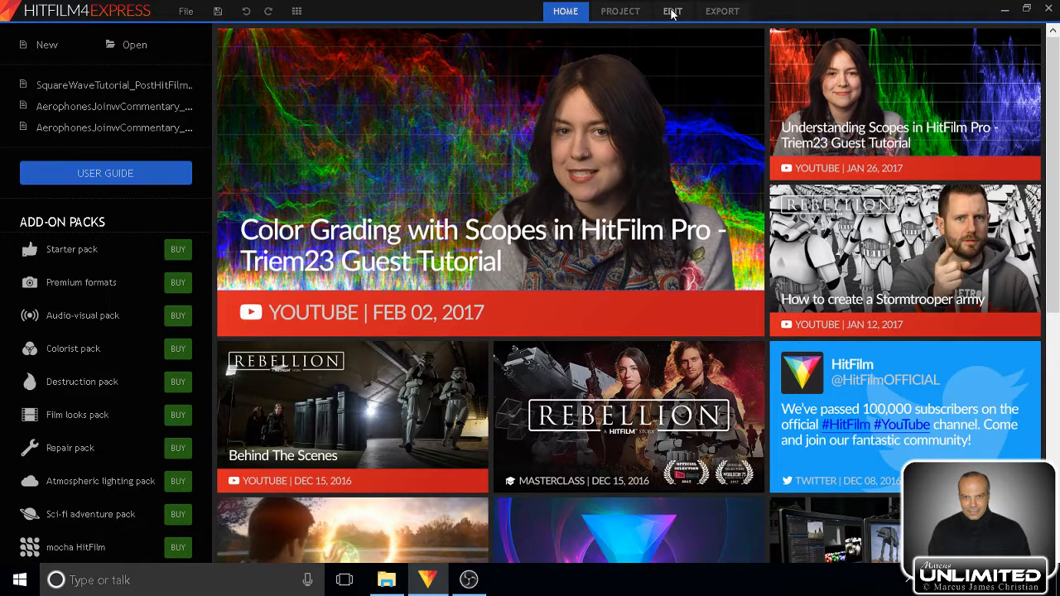
pyautogui.click(673, 12)
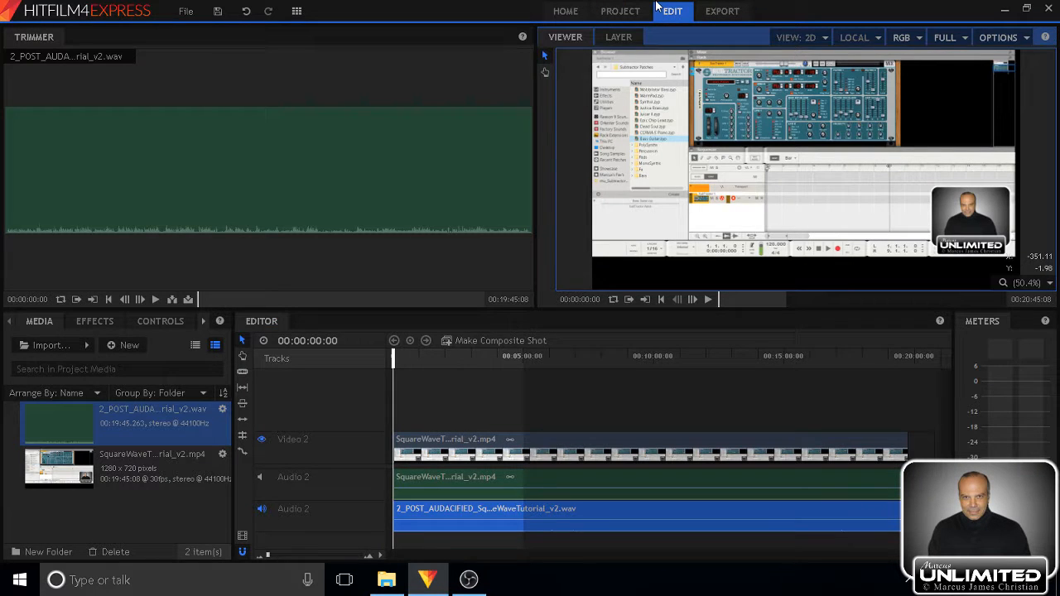